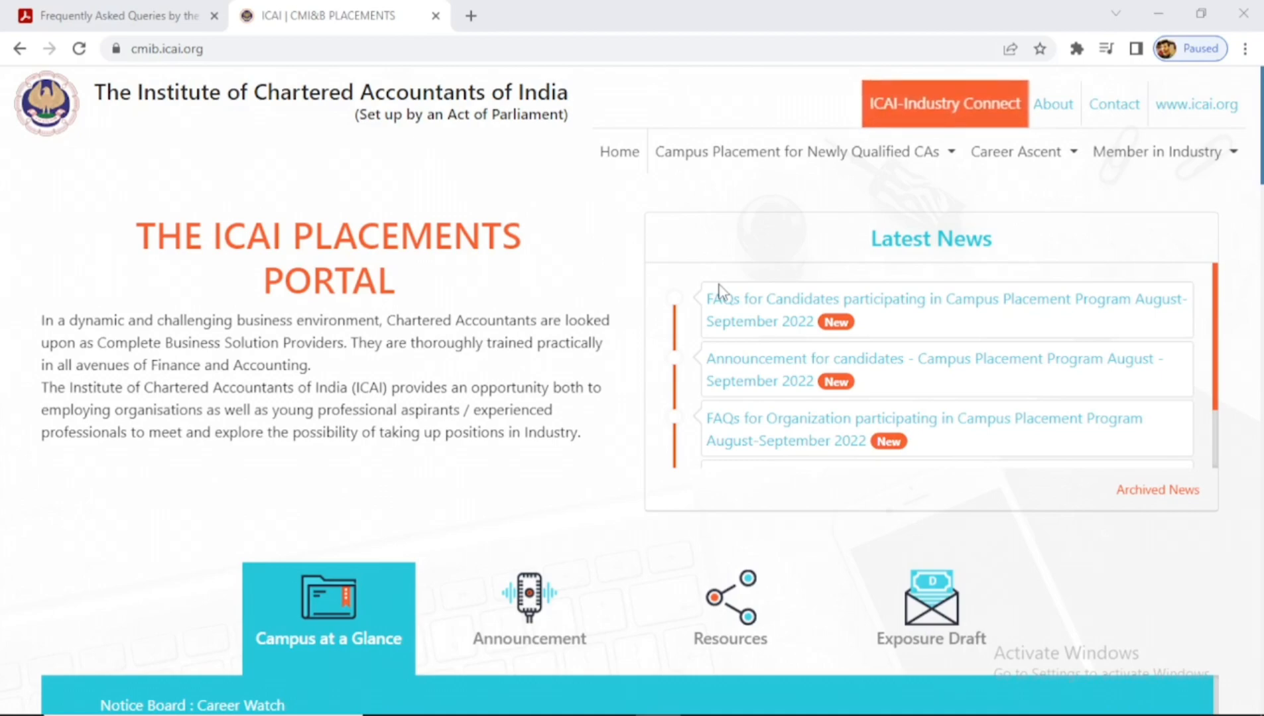
- Switch to the Chrome window showing the cmib.icai.org Placements Portal home page and its Latest News
key("alt+Tab")
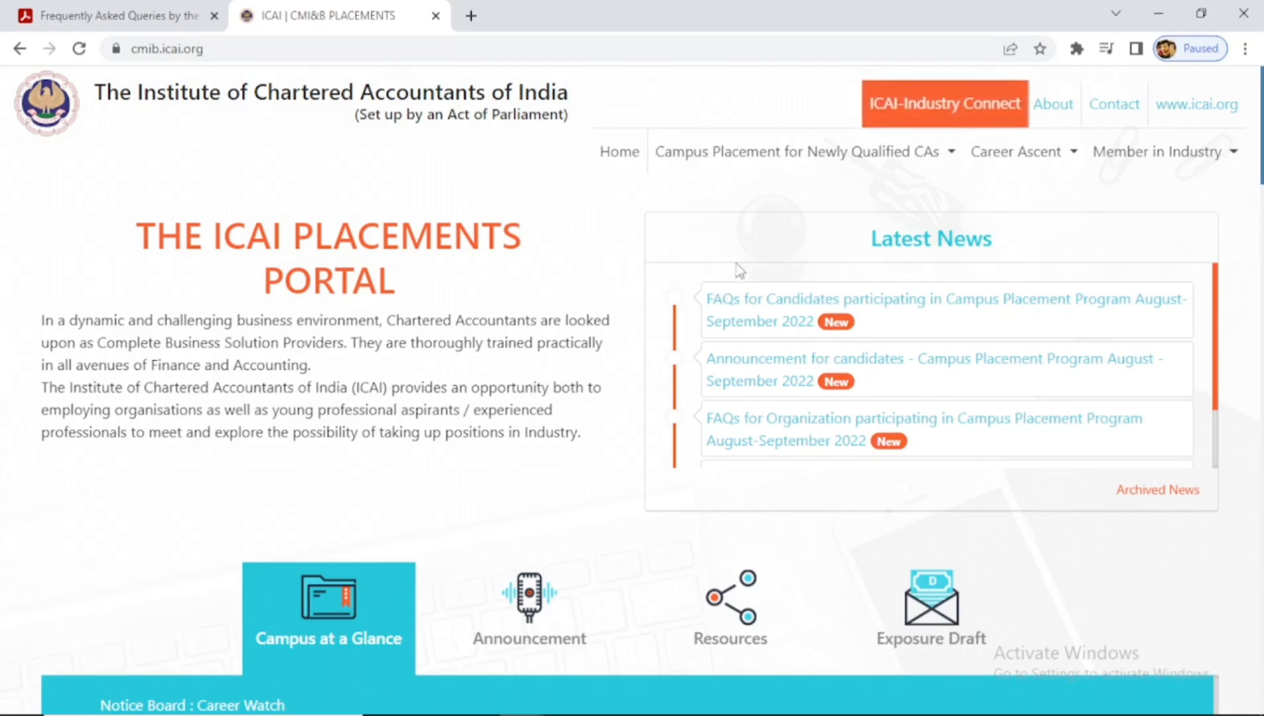
- Open the student Candidate Registration Form via Campus Placement for Newly Qualified CAs > For Student
left_click(794, 157)
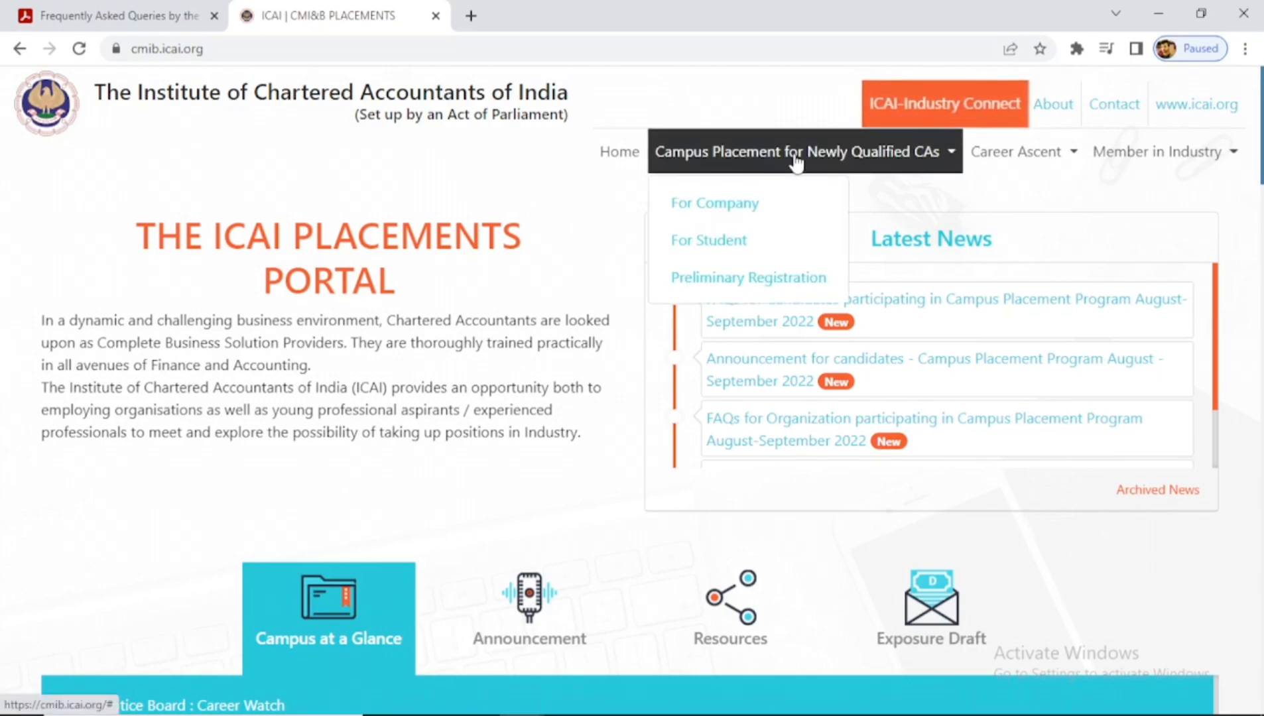
left_click(770, 245)
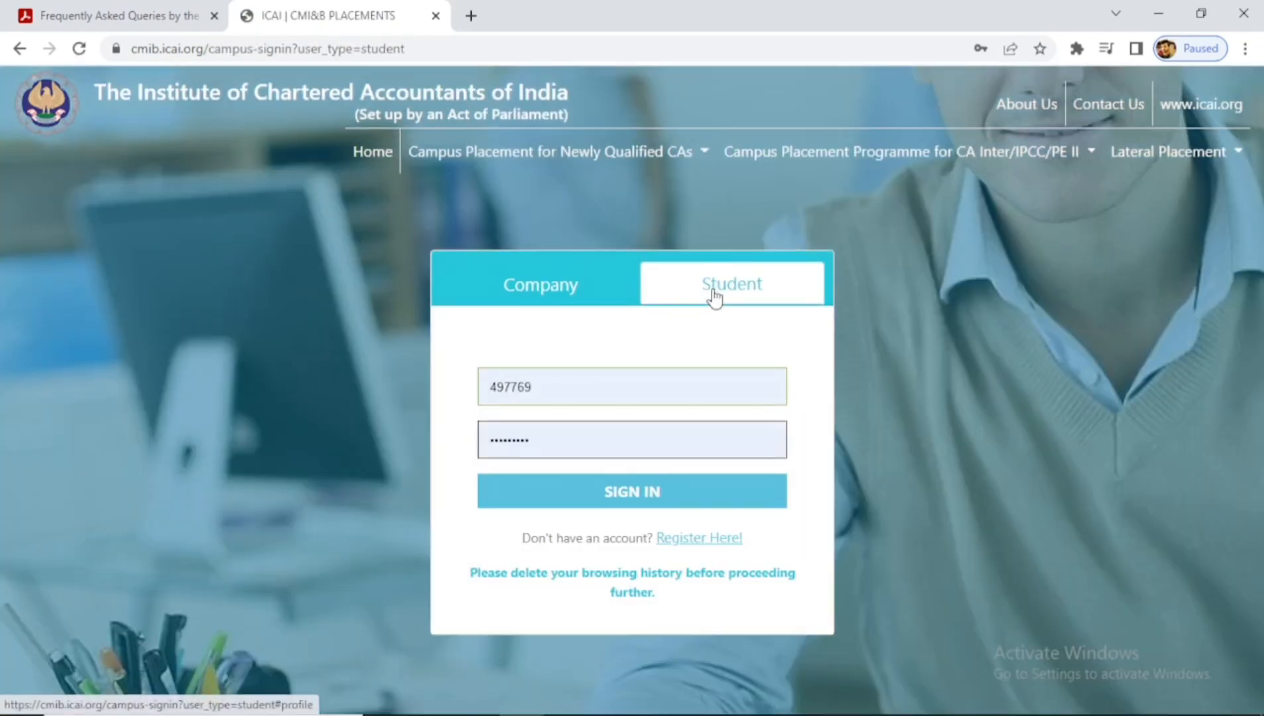
left_click(700, 541)
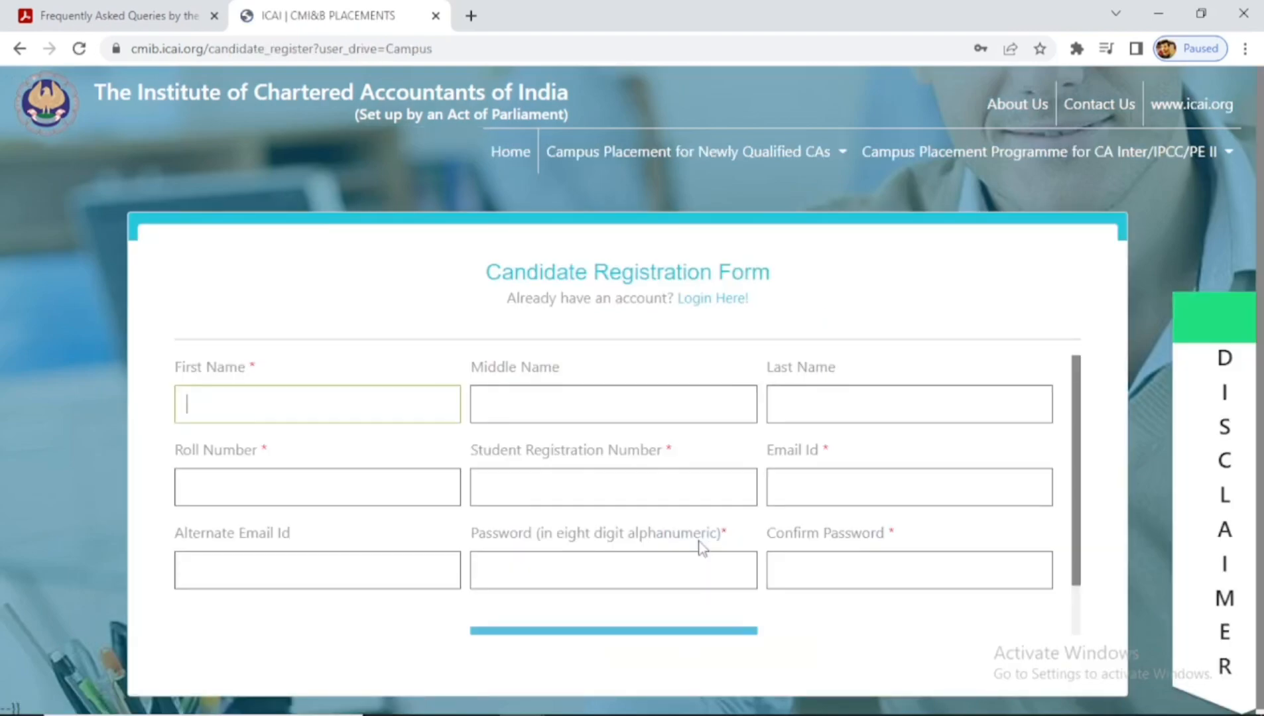
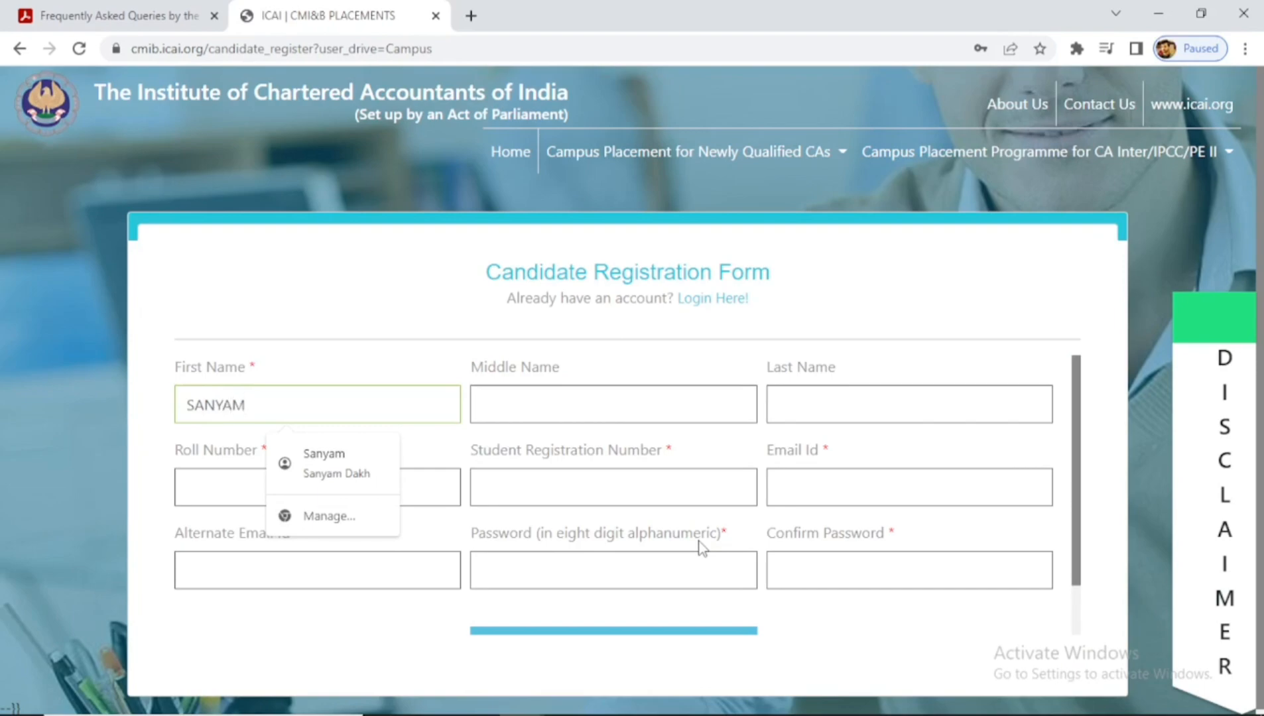
- Enter the candidate's first and last name, roll number and student registration number
key("Tab")
key("Tab")
key("Tab")
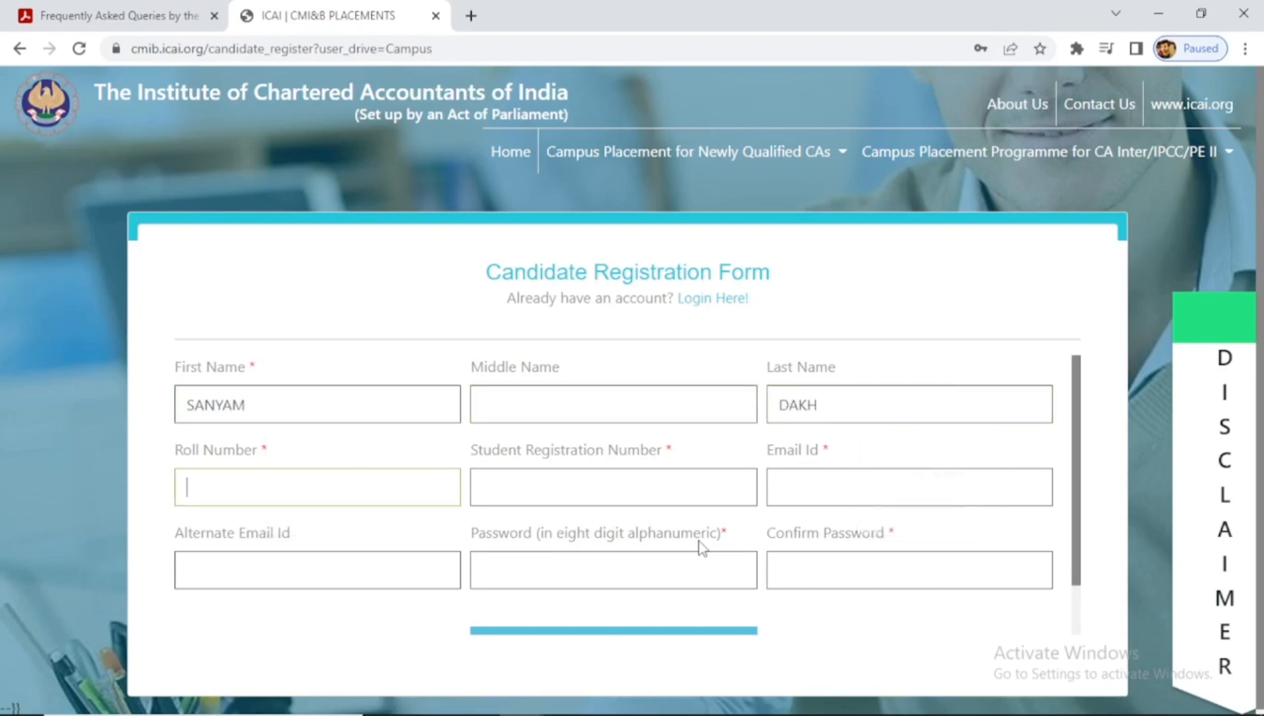
type("000000")
key("Tab")
type("C")
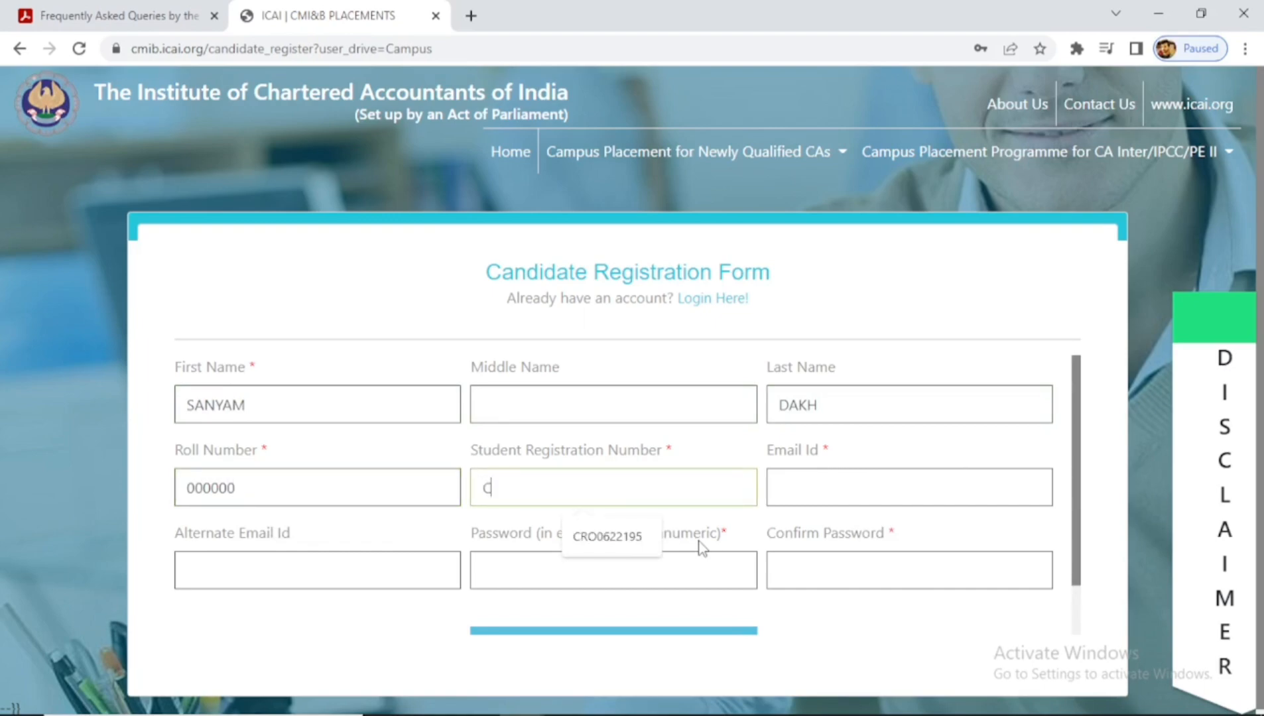
type("RO000000")
key("Tab")
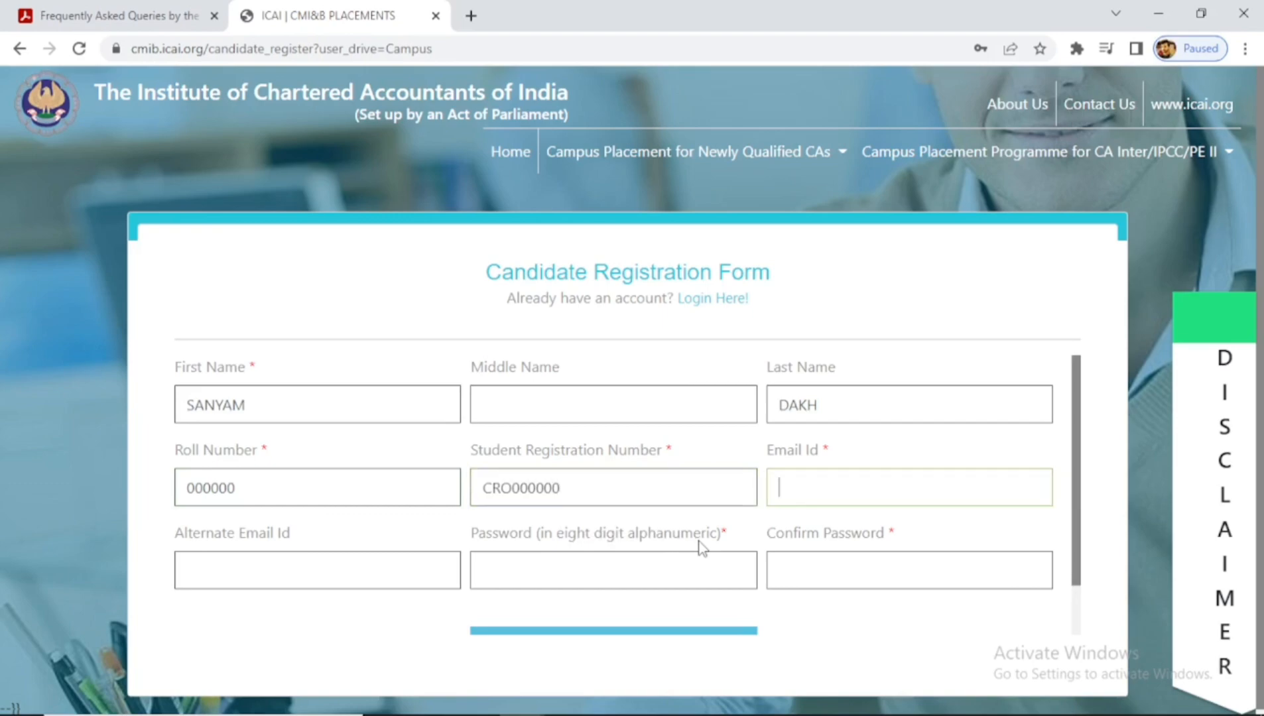
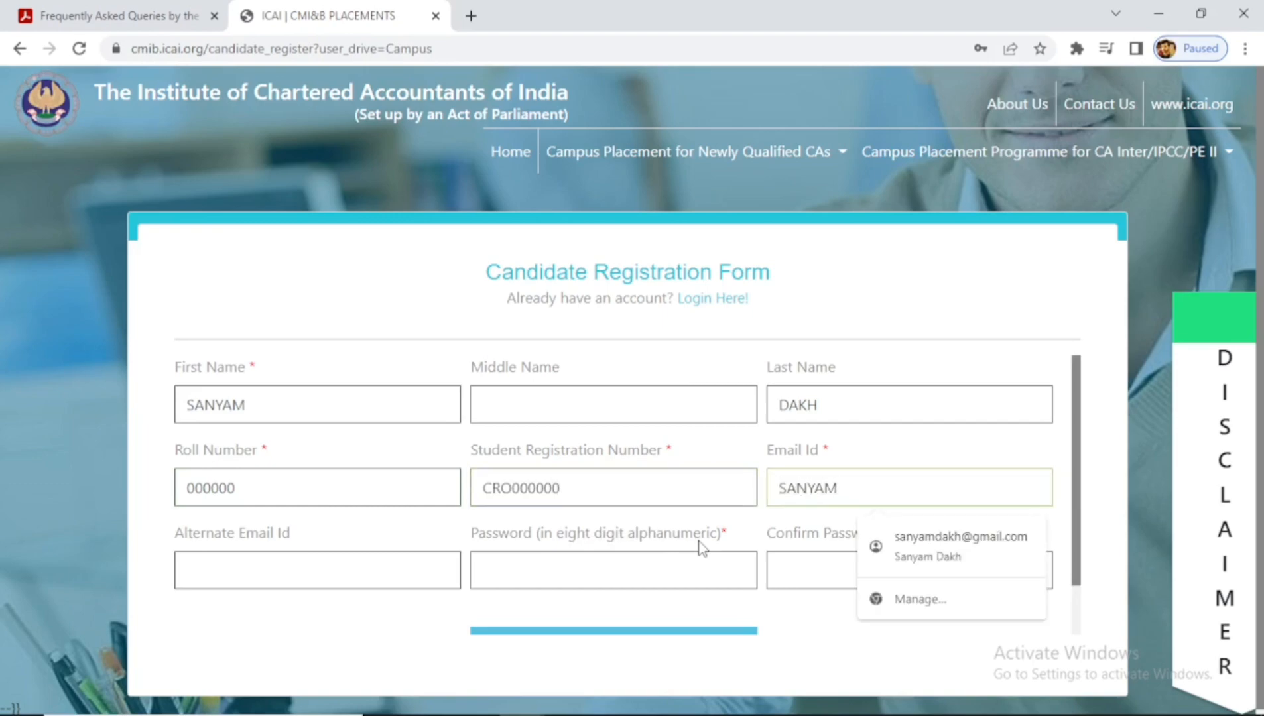
- Fill in the candidate's e-mail from the saved suggestion, trim the alternate e-mail, and reach the password field
key("Down")
key("Return")
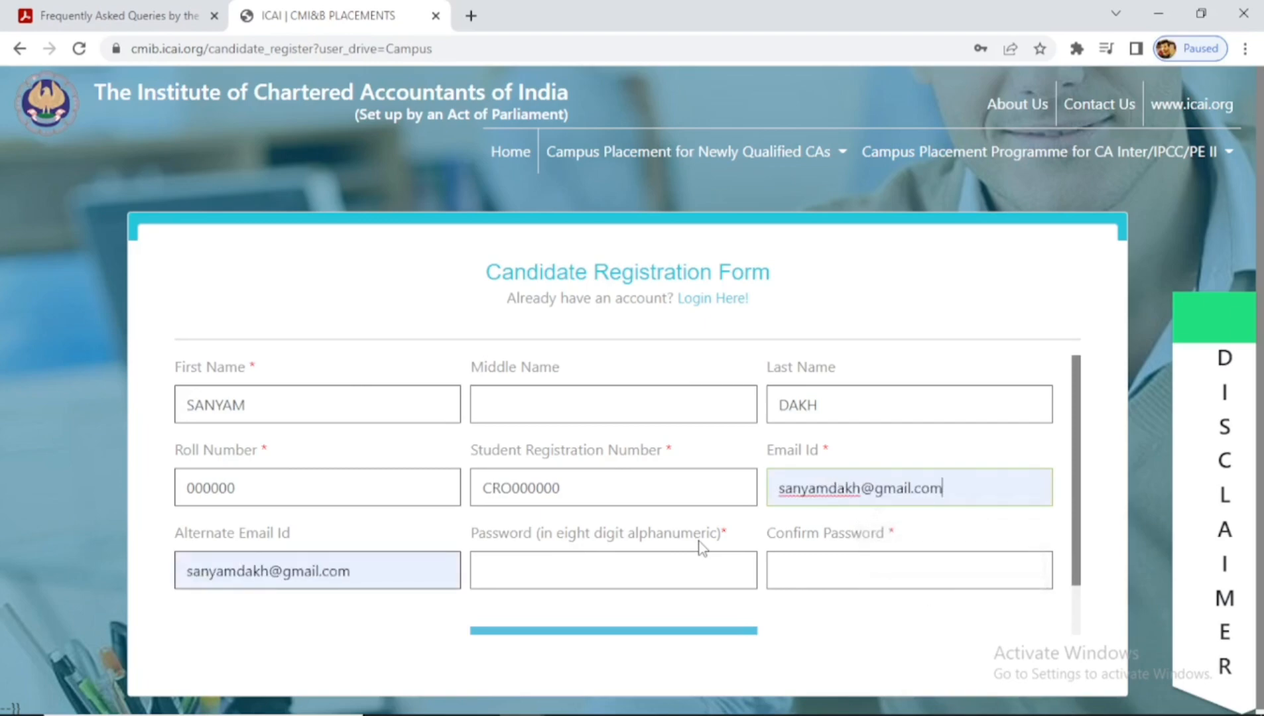
left_click(274, 571)
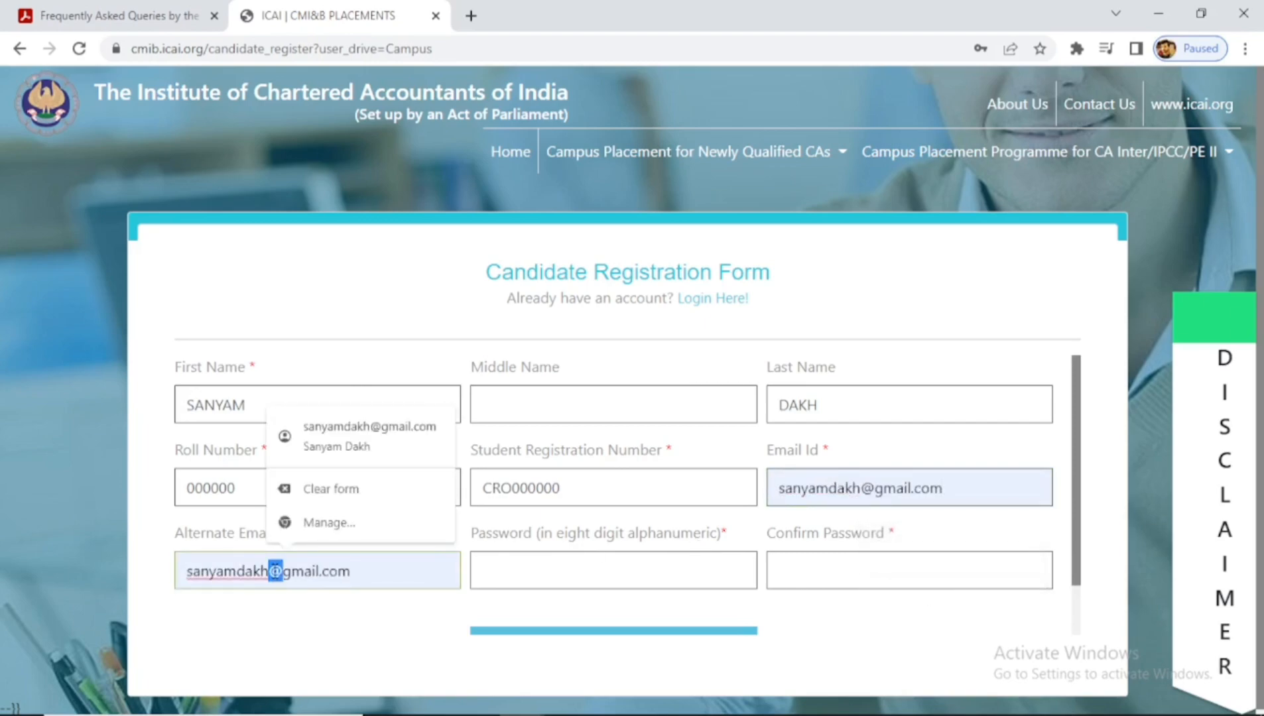
key("BackSpace")
key("BackSpace")
key("BackSpace")
key("BackSpace")
key("BackSpace")
key("BackSpace")
key("BackSpace")
key("BackSpace")
key("BackSpace")
key("BackSpace")
key("Delete")
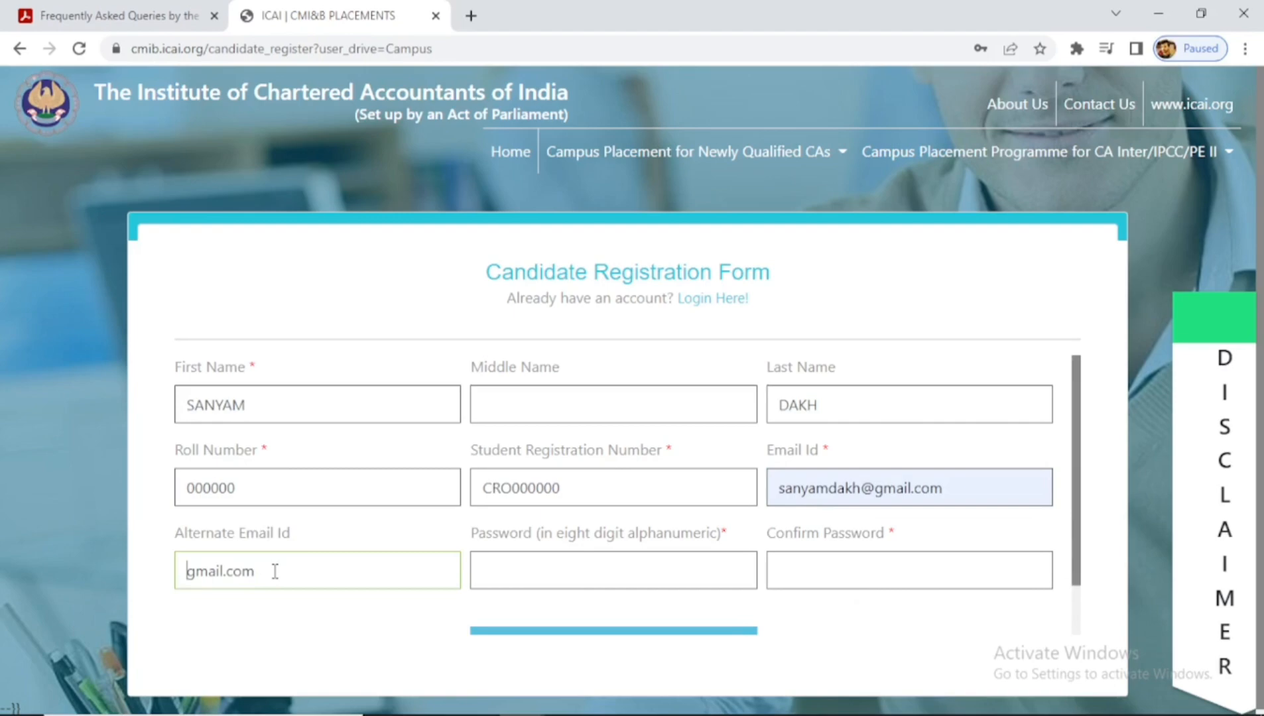
left_click(505, 568)
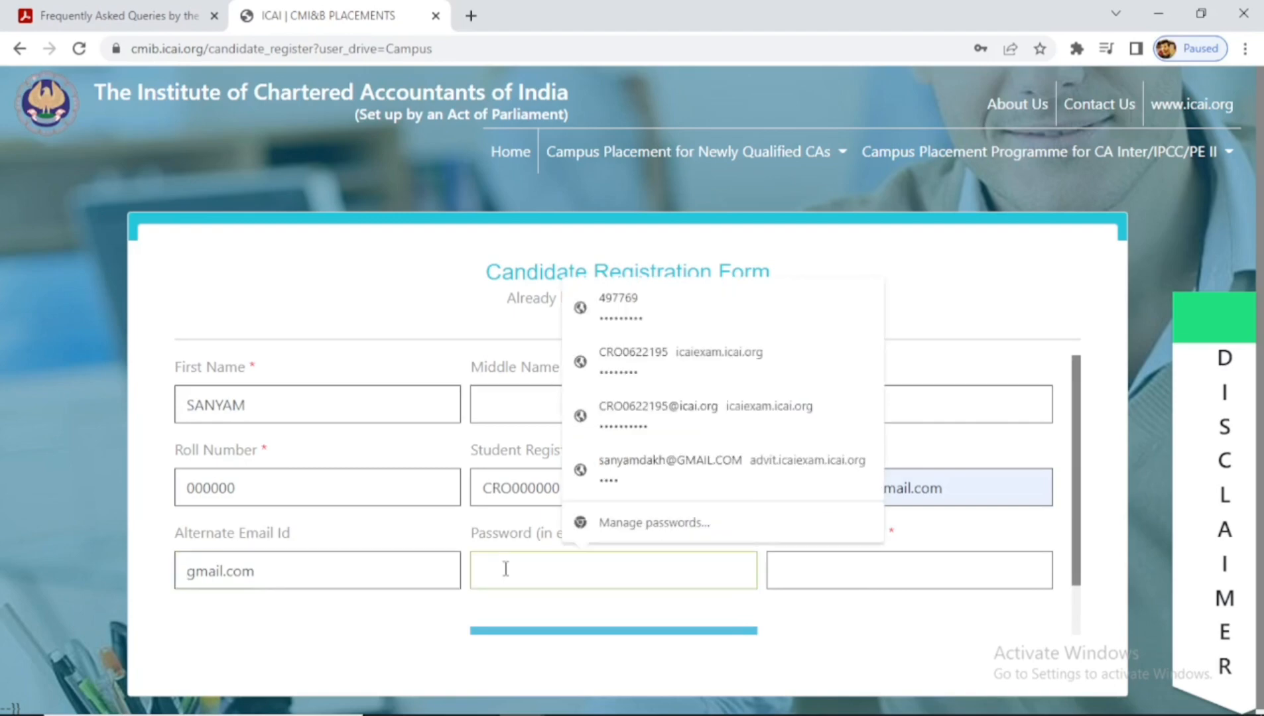
left_click(341, 558)
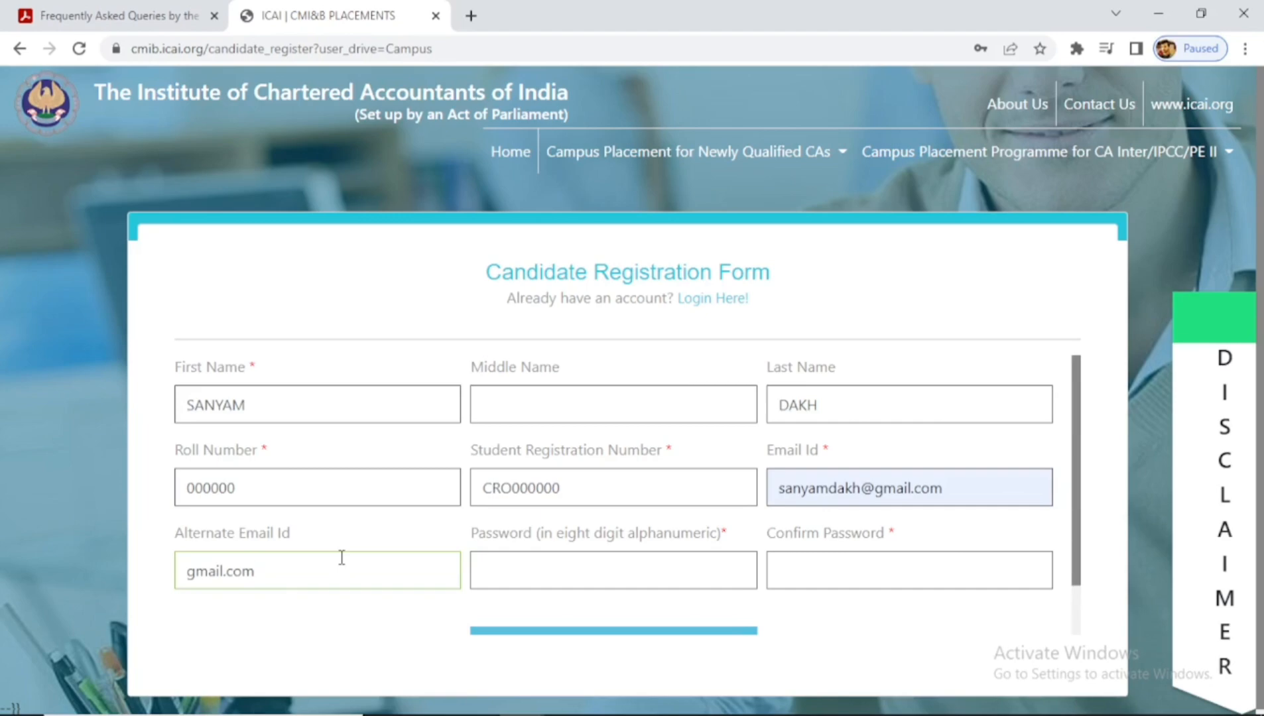
mouse_move(1253, 498)
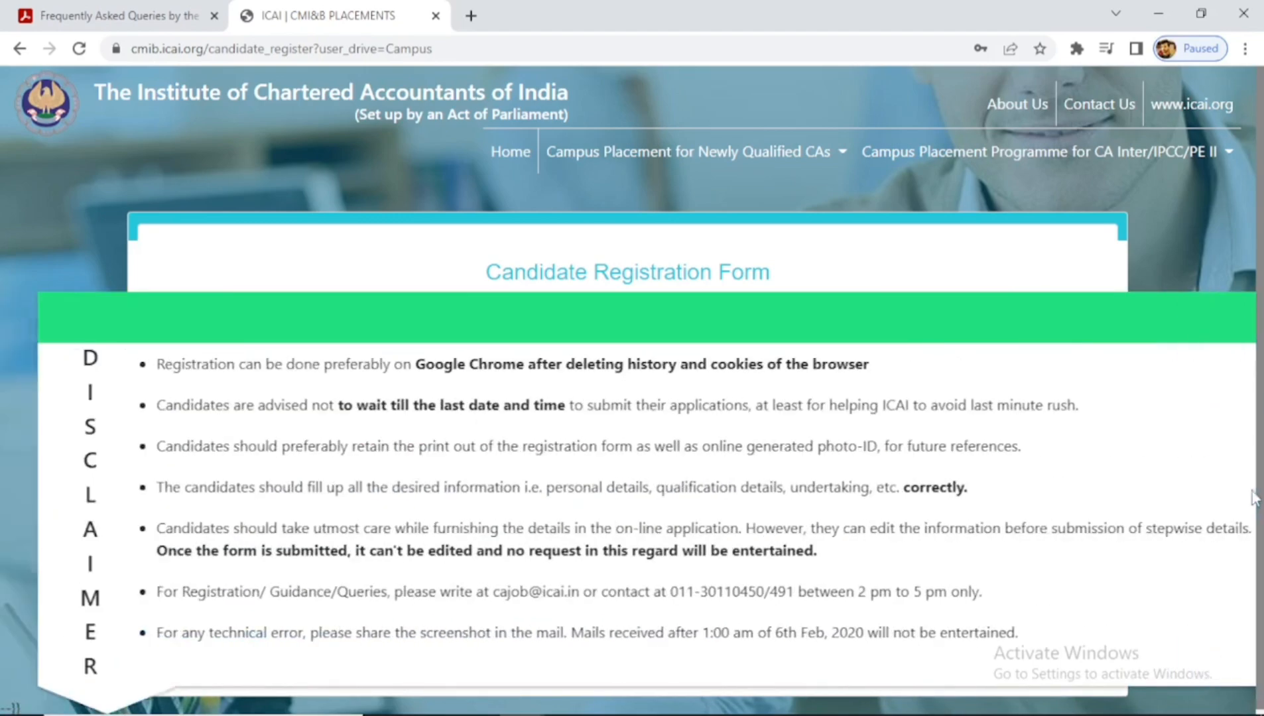
mouse_move(1207, 524)
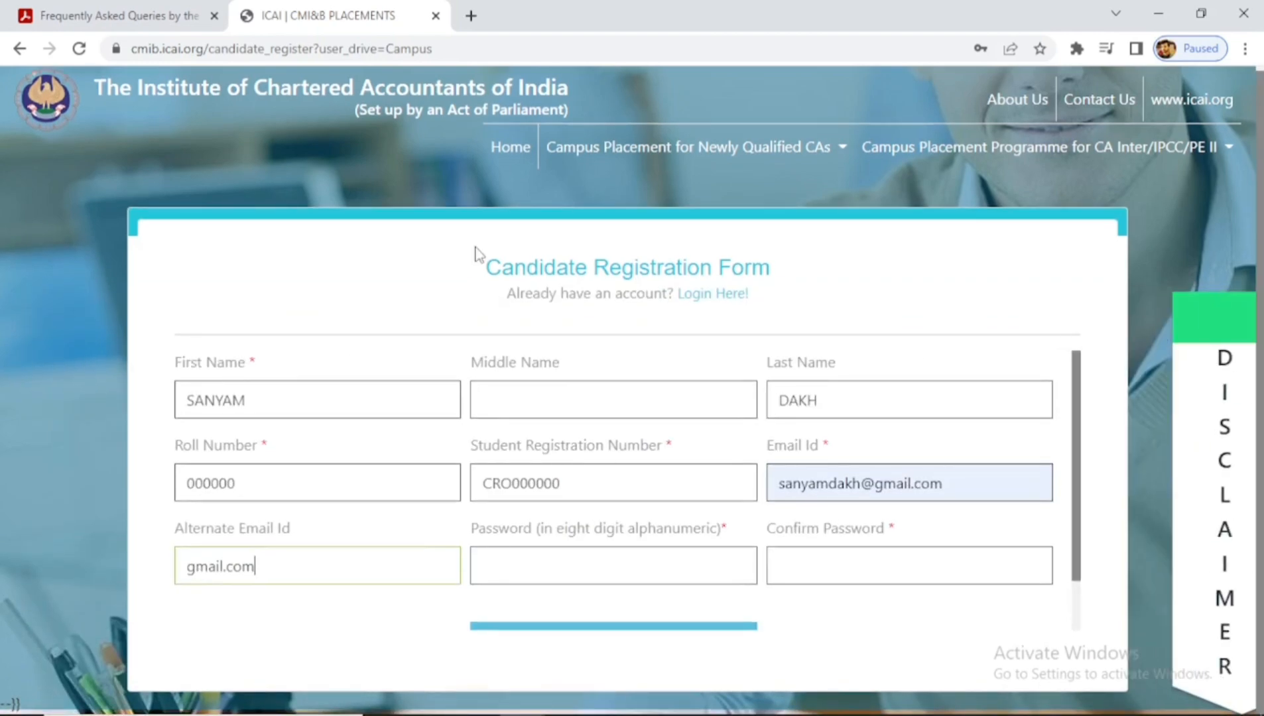
key("alt+Tab")
- On the logged-in dashboard, read the General Guidelines, open the Profile tab, then go to the Word 'Campus Requirement' document
key("alt+Tab")
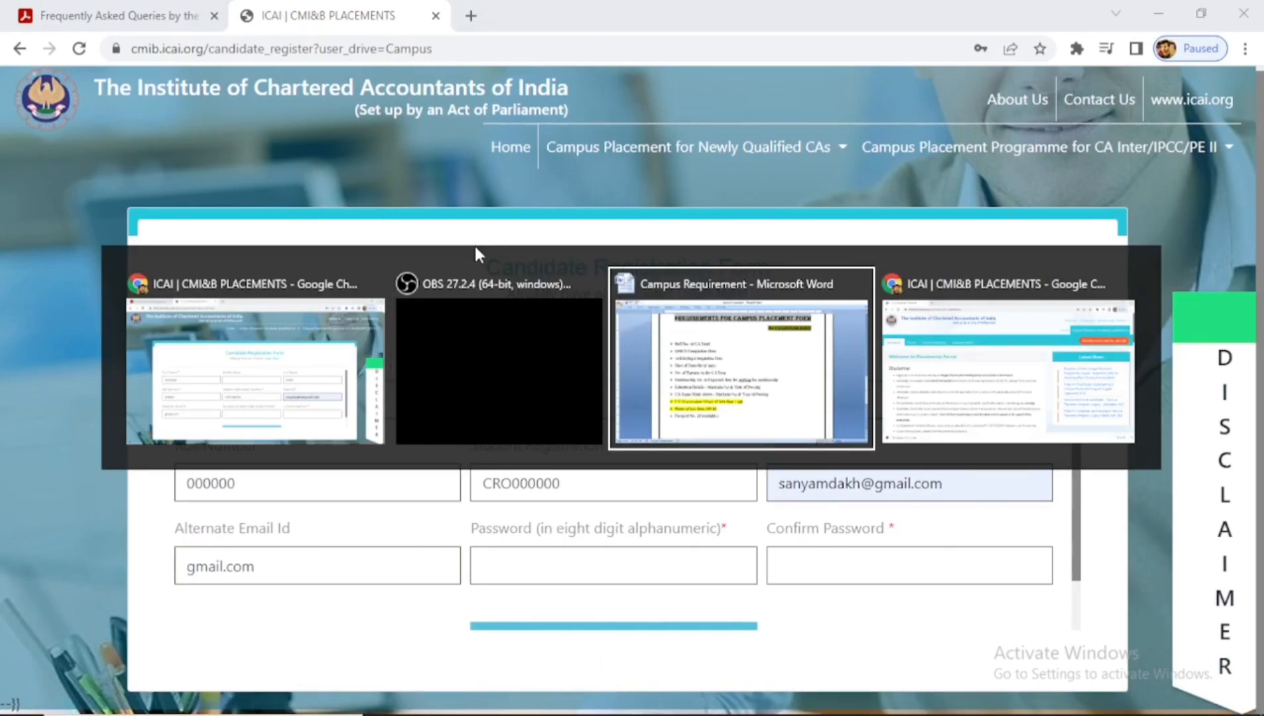
key("alt+Tab")
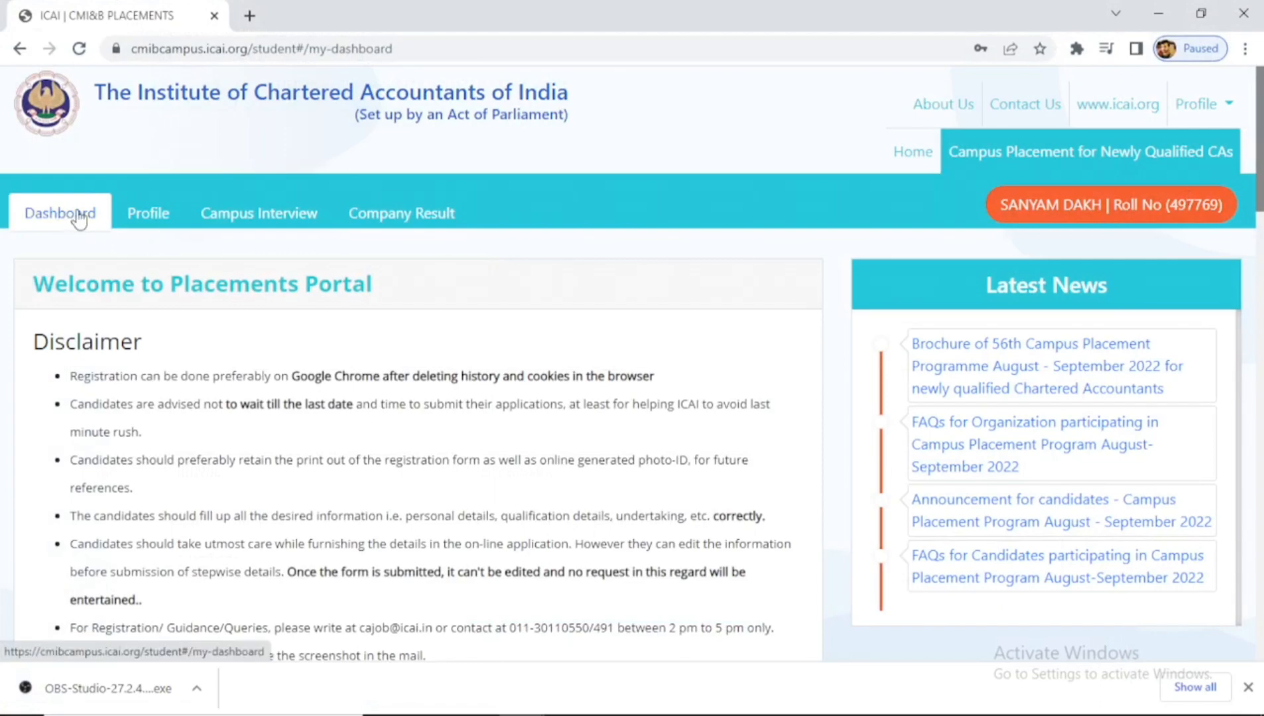
scroll(1259, 166, "down", 3)
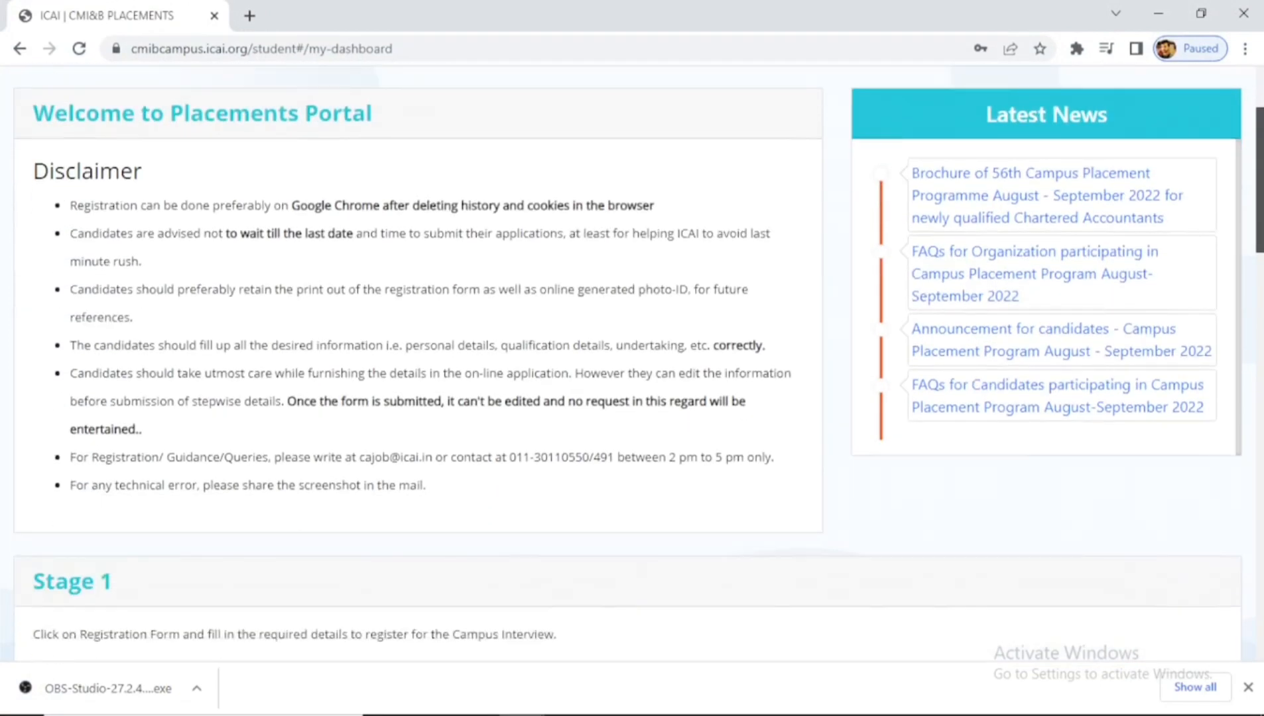
scroll(627, 364, "down", 15)
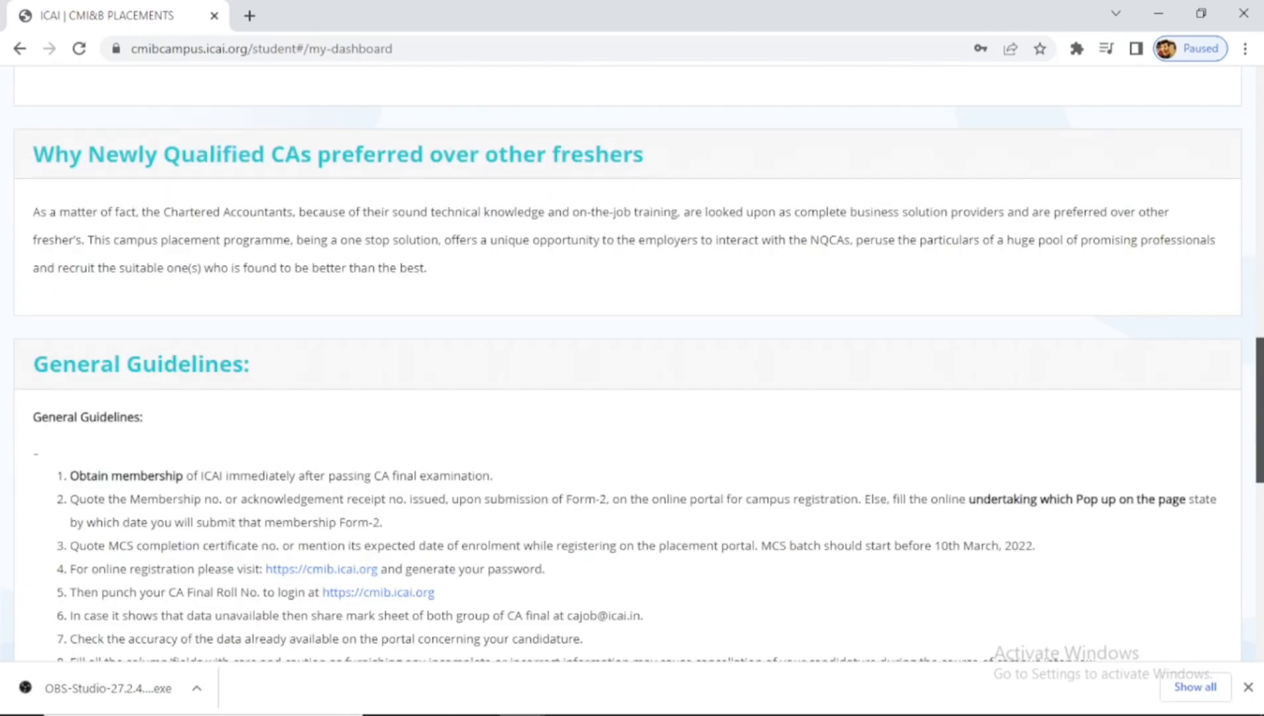
scroll(628, 363, "down", 10)
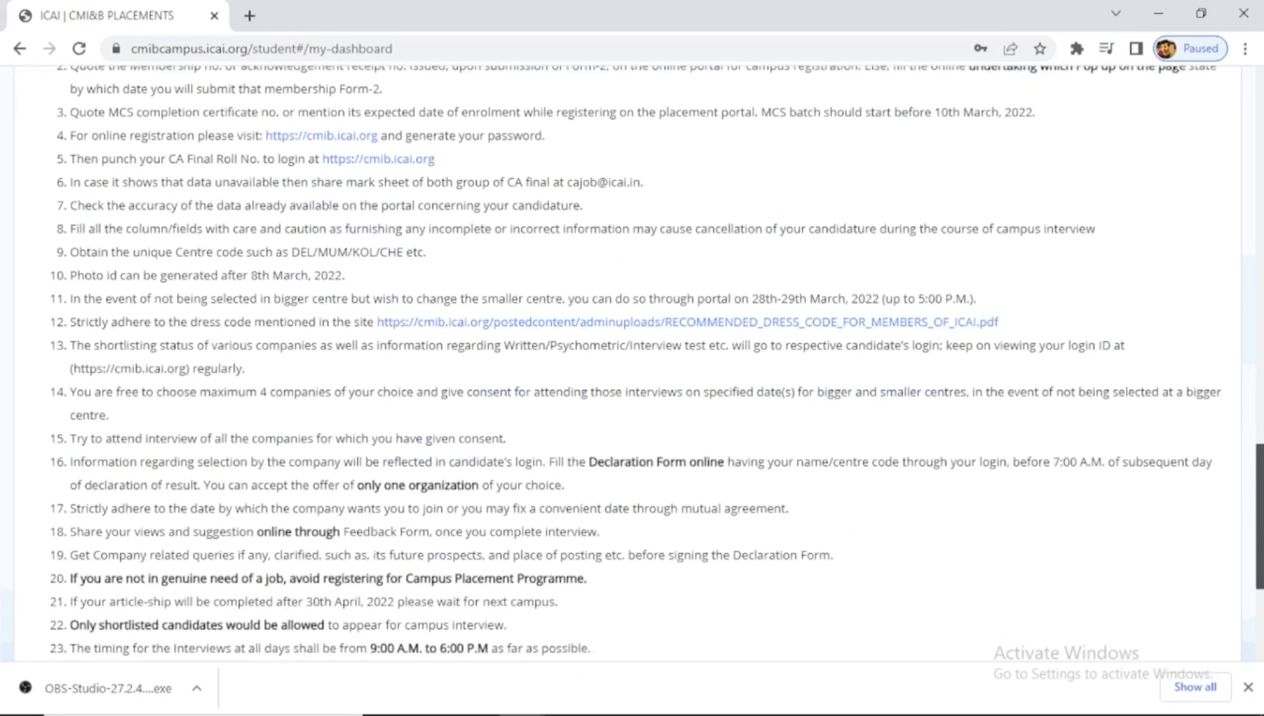
scroll(628, 364, "down", 3)
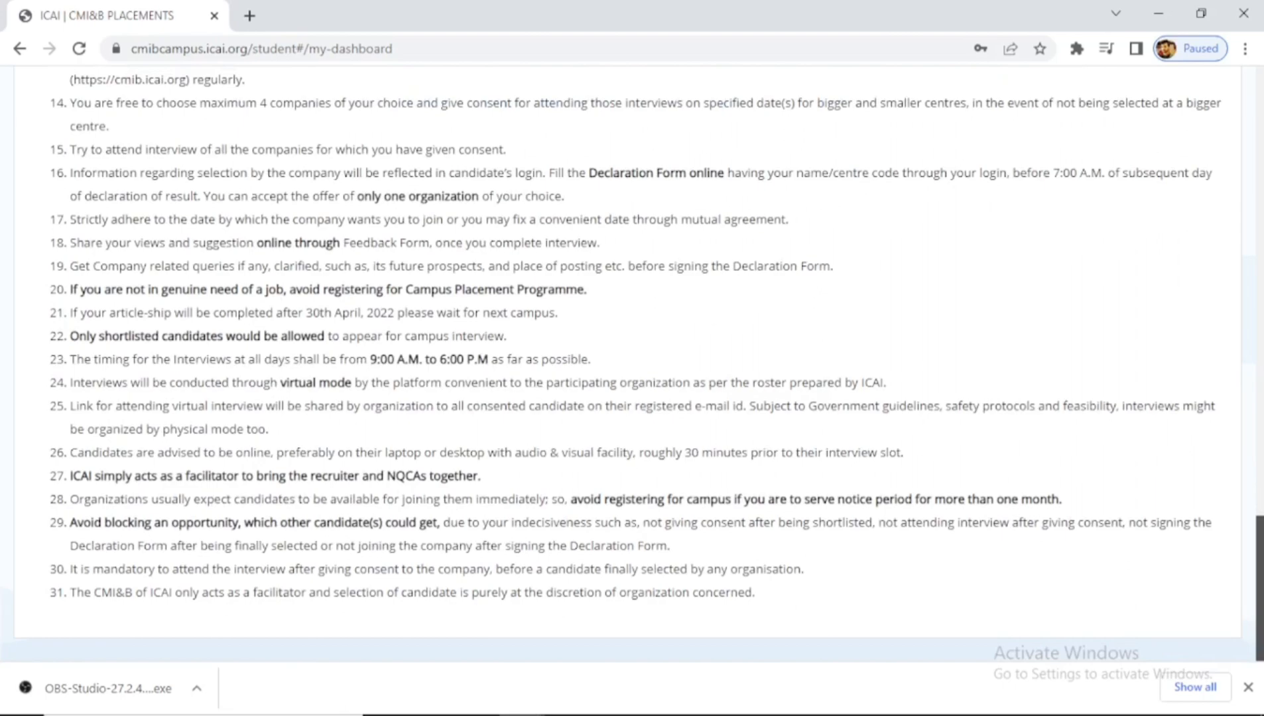
scroll(628, 363, "up", 1)
scroll(529, 170, "up", 20)
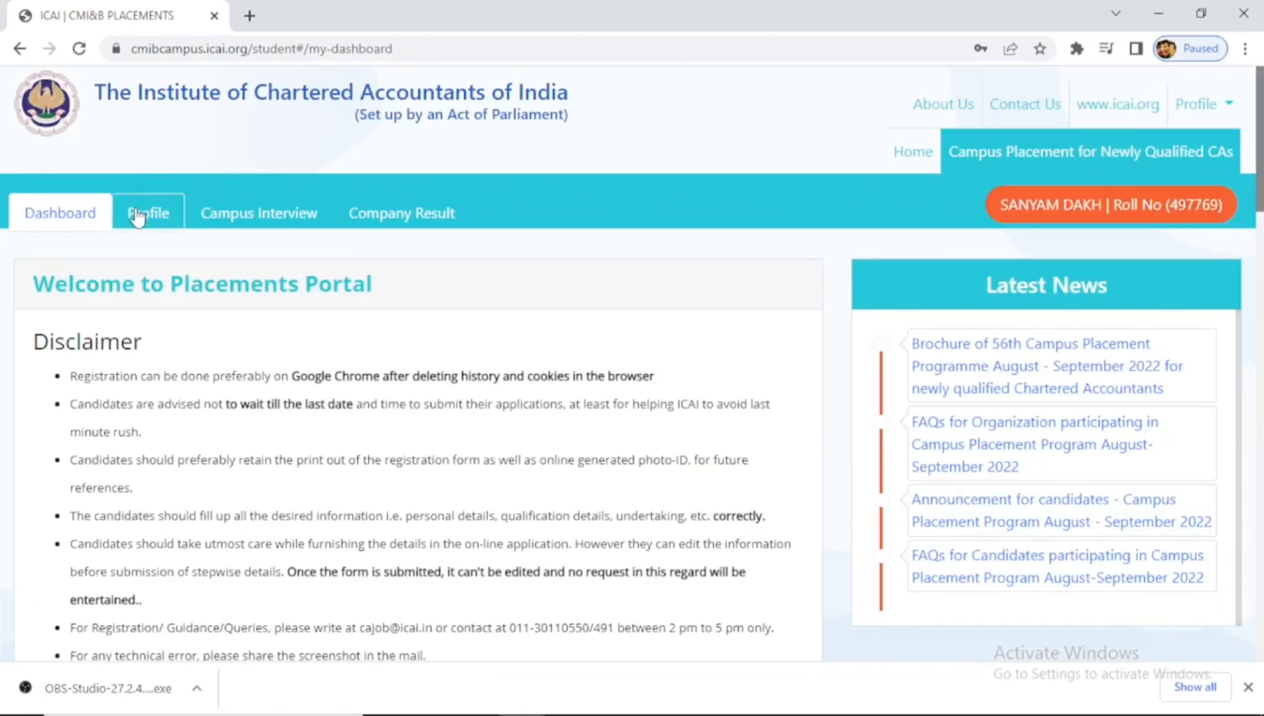
left_click(137, 216)
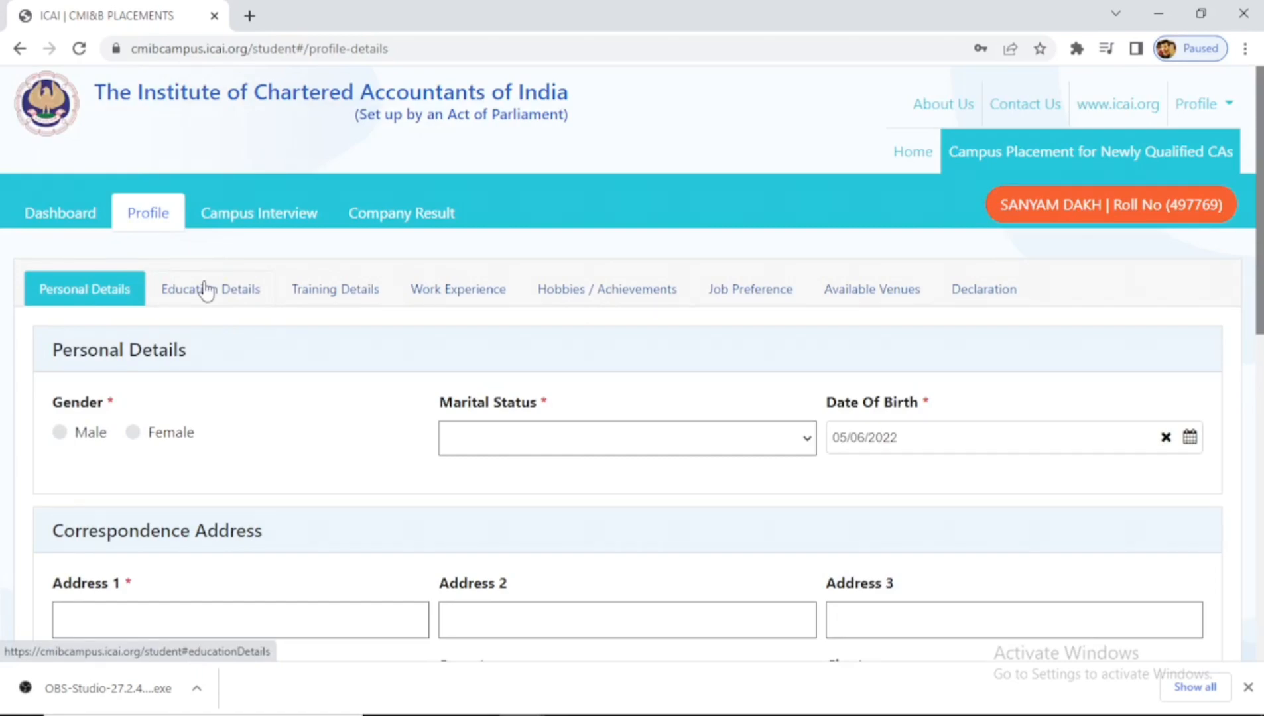
key("alt+Tab")
key("alt+Tab")
key("alt+Tab")
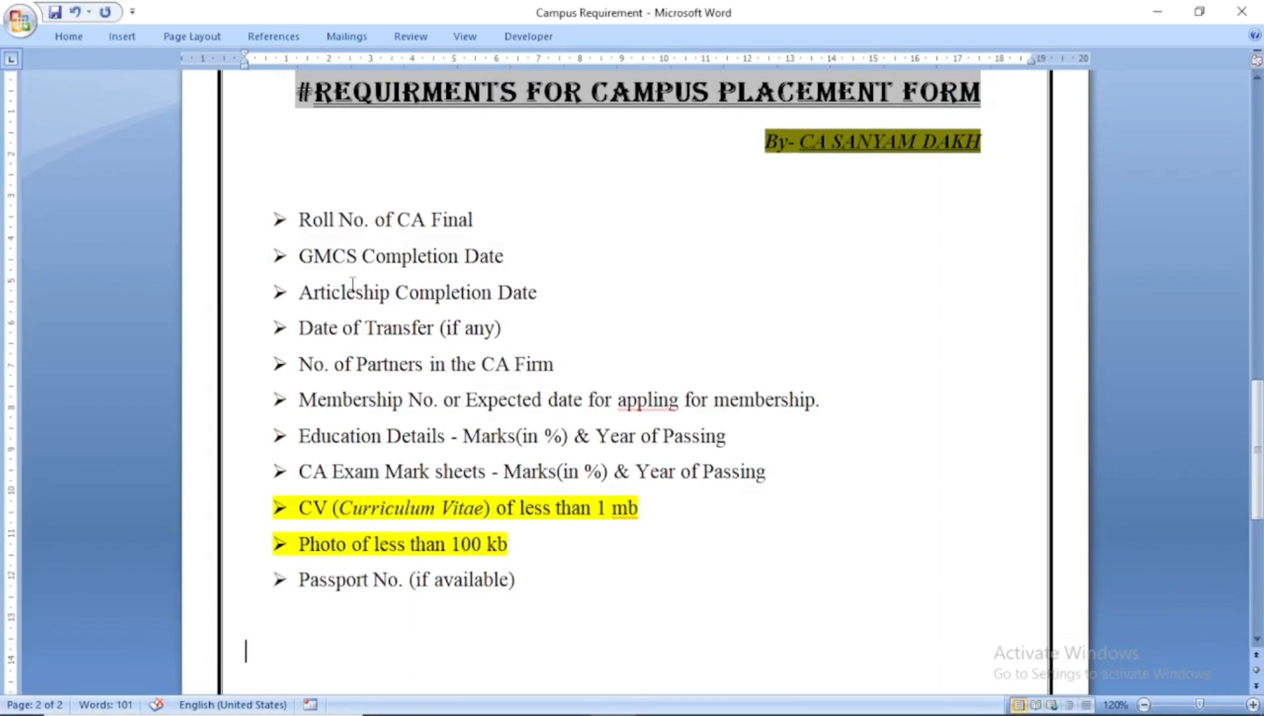
- Correct 'appling' to 'applying' on the membership requirement line, then return to the portal
left_click_drag(589, 401, 665, 408)
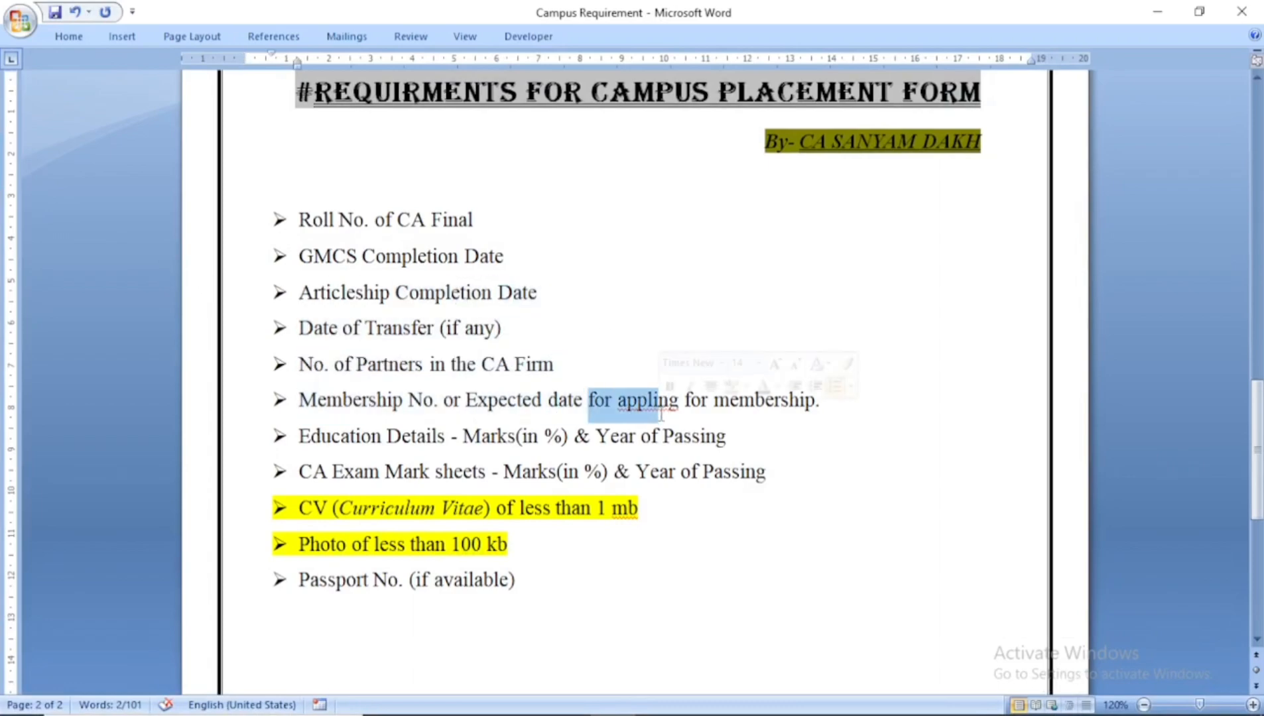
left_click(653, 406)
right_click(652, 407)
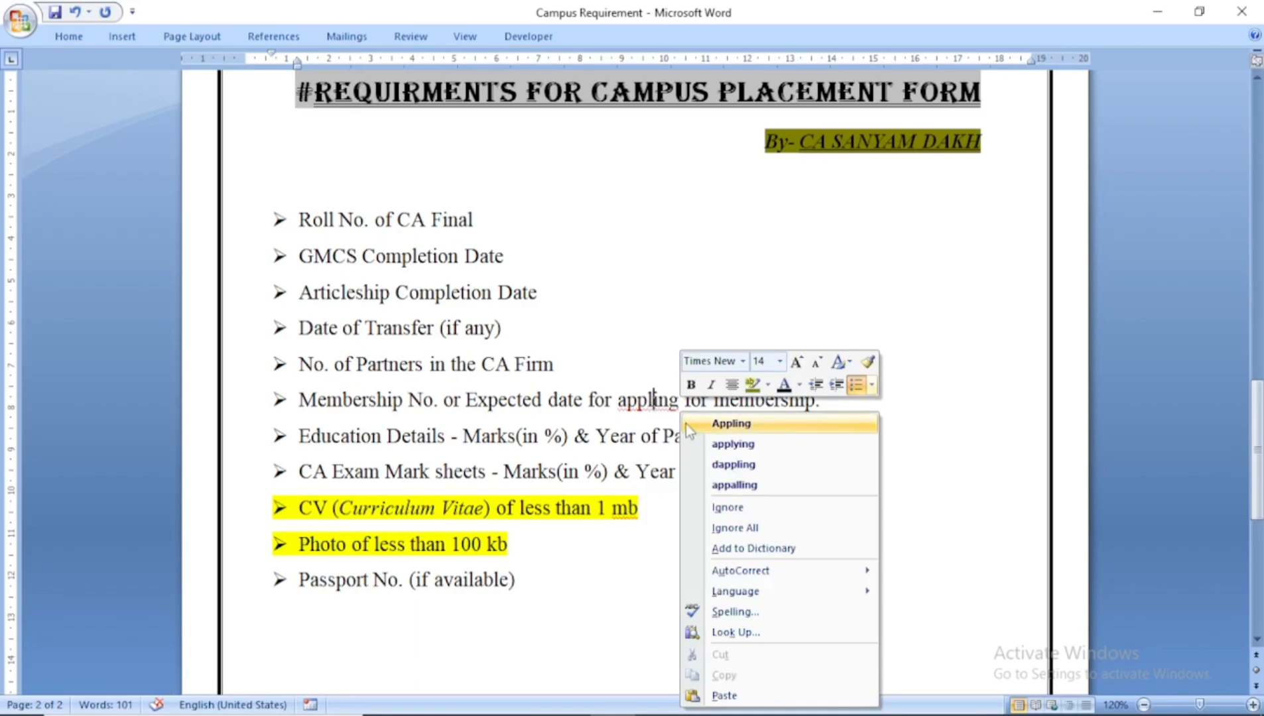
left_click(733, 444)
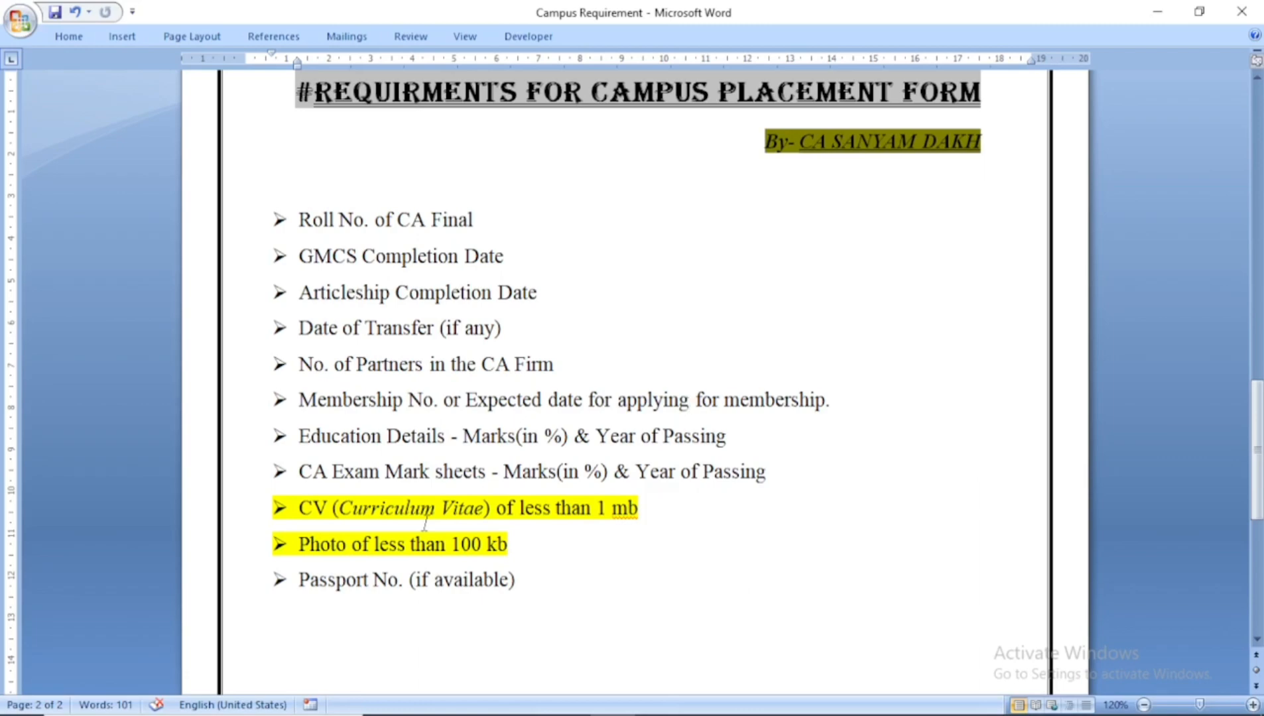
key("alt+Tab")
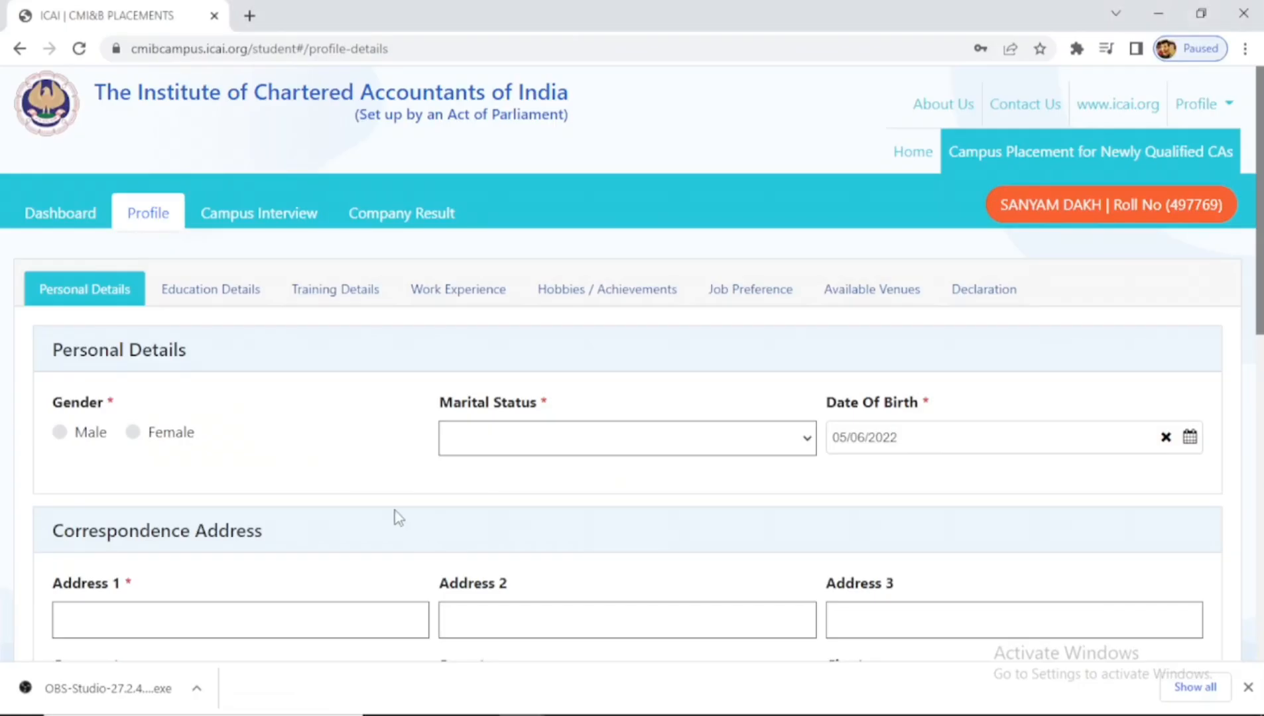
left_click(59, 435)
left_click(491, 434)
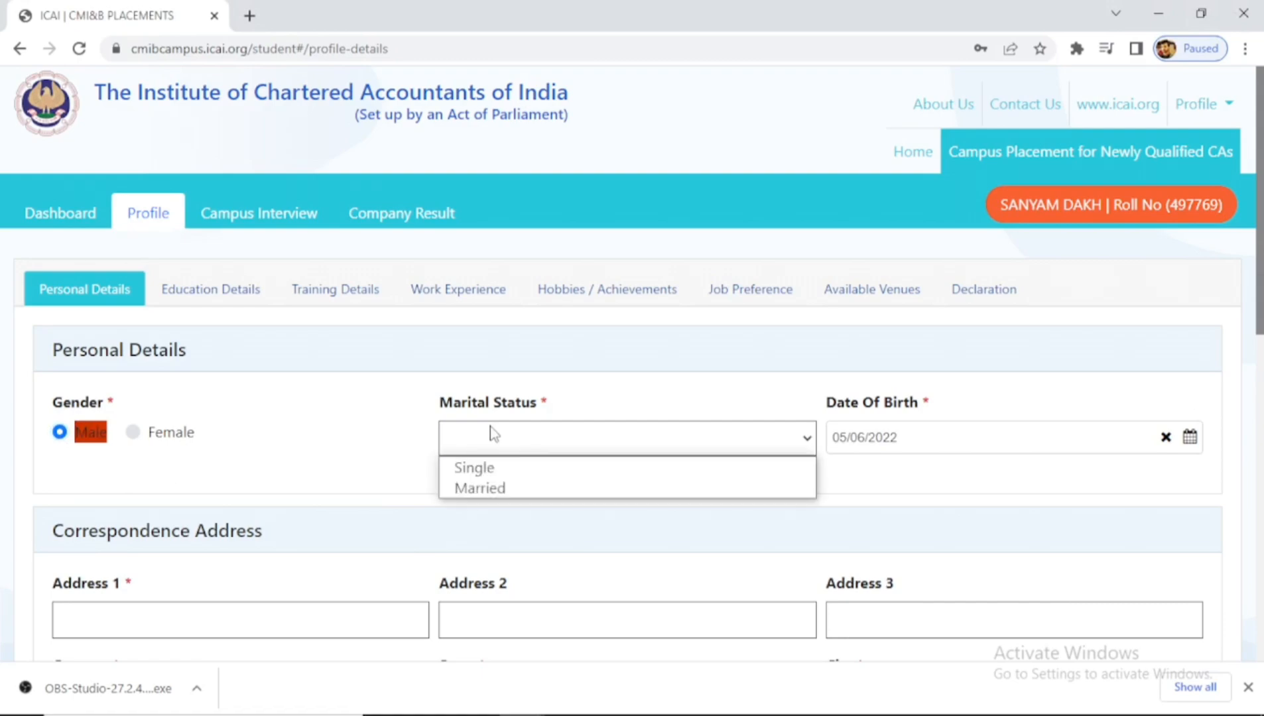
left_click(501, 469)
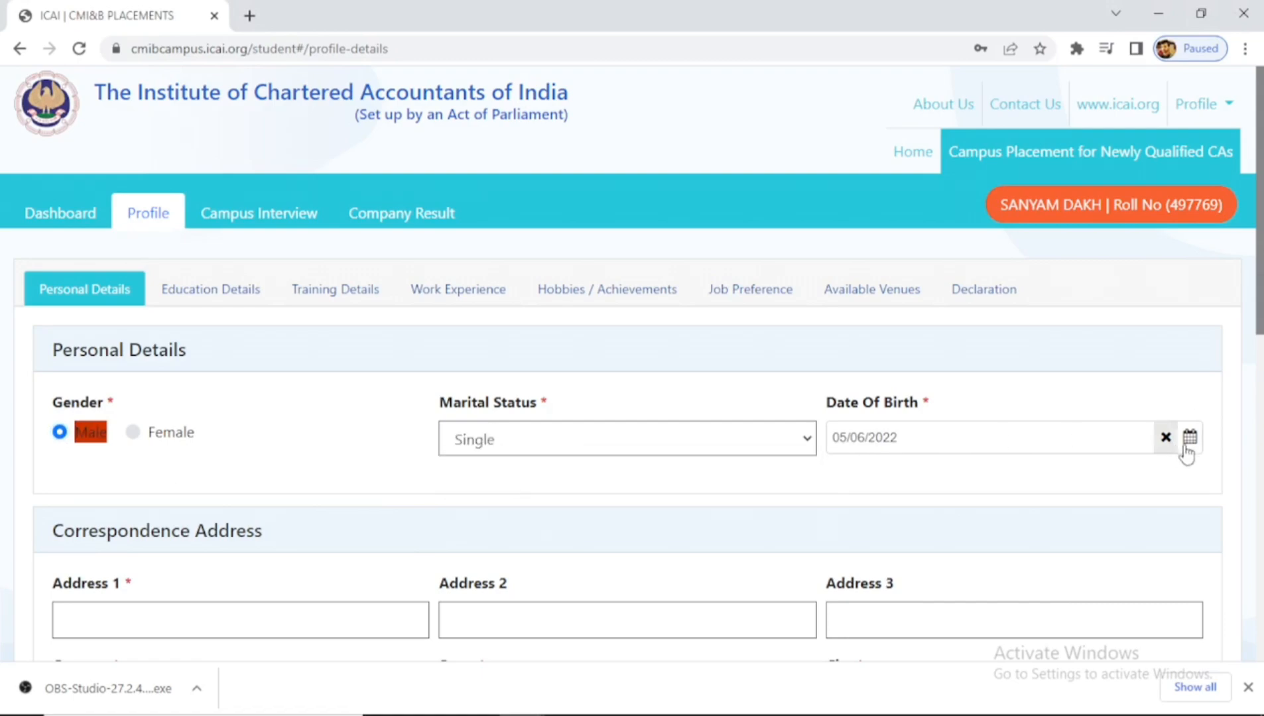
scroll(1113, 447, "down", 1)
left_click(1108, 435)
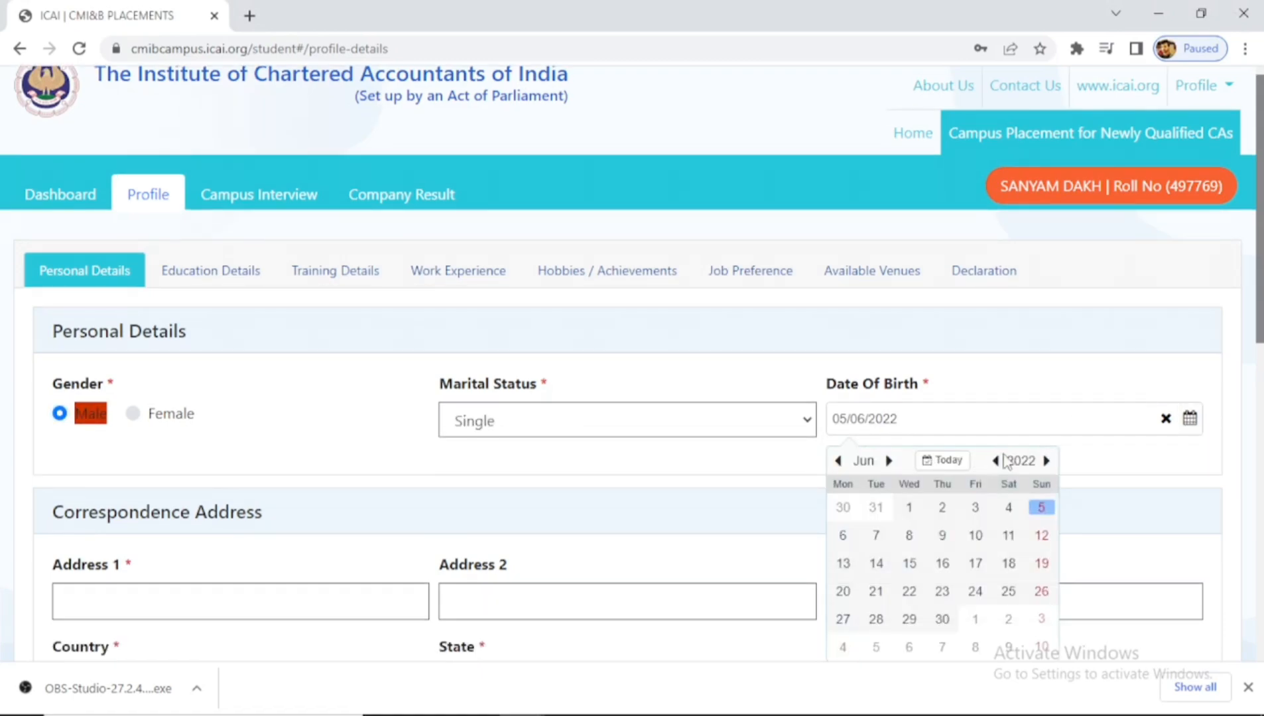
left_click(1025, 466)
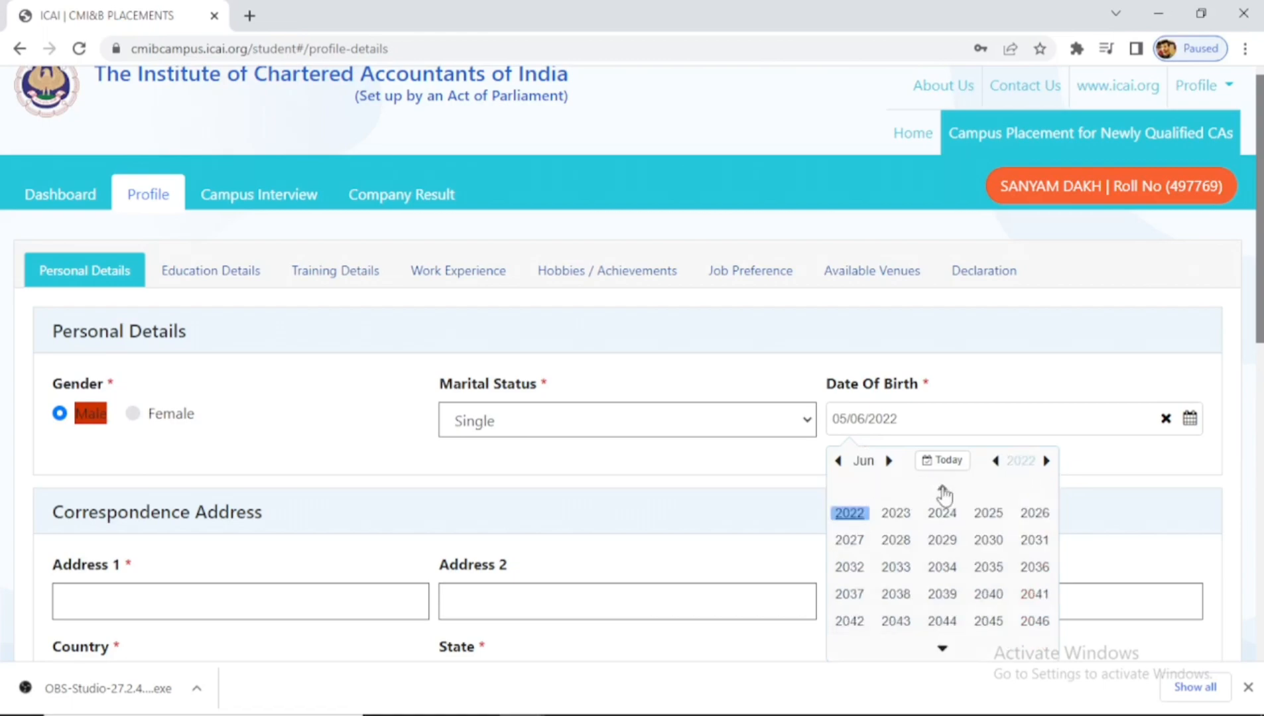
left_click(943, 488)
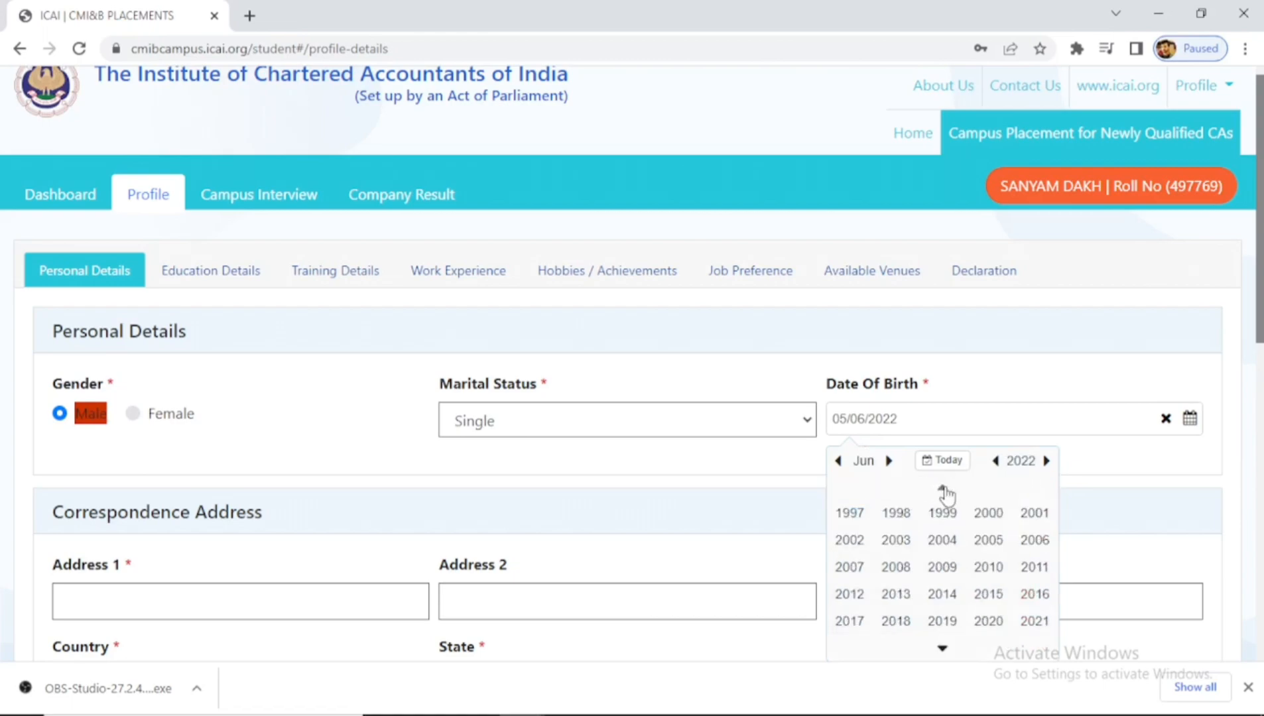
left_click(989, 513)
left_click(864, 461)
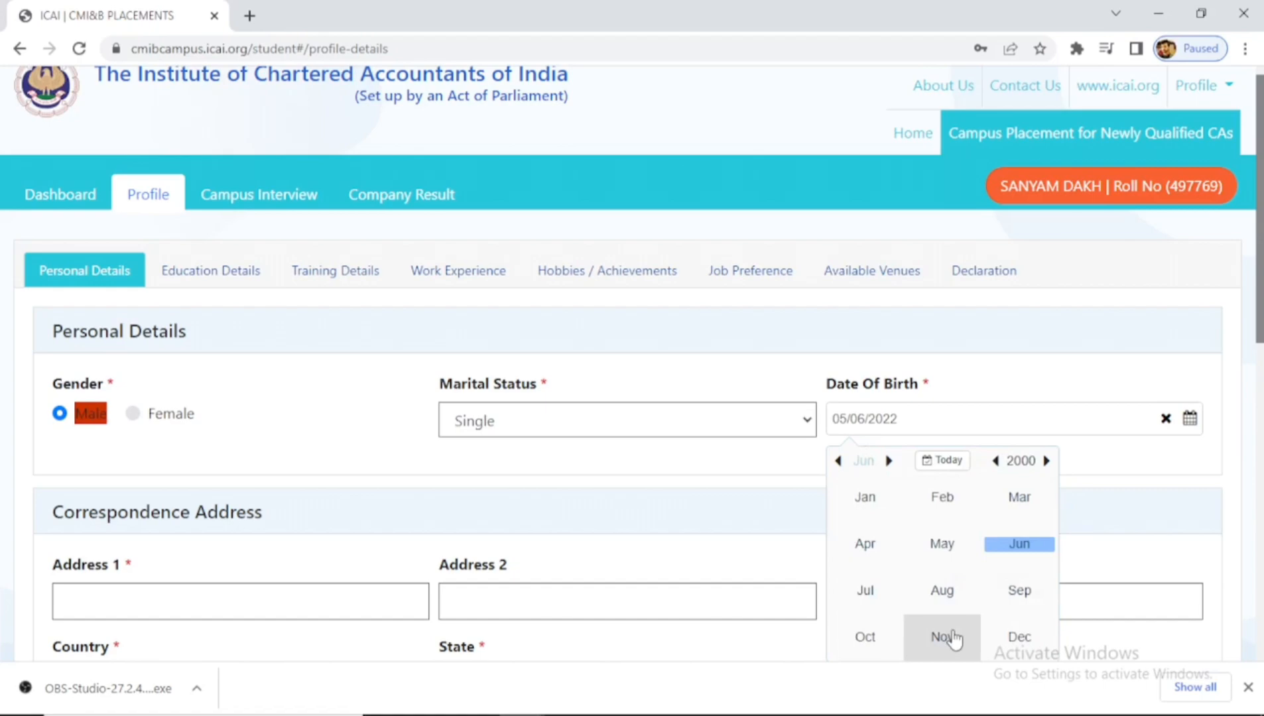
left_click(943, 636)
left_click(1042, 507)
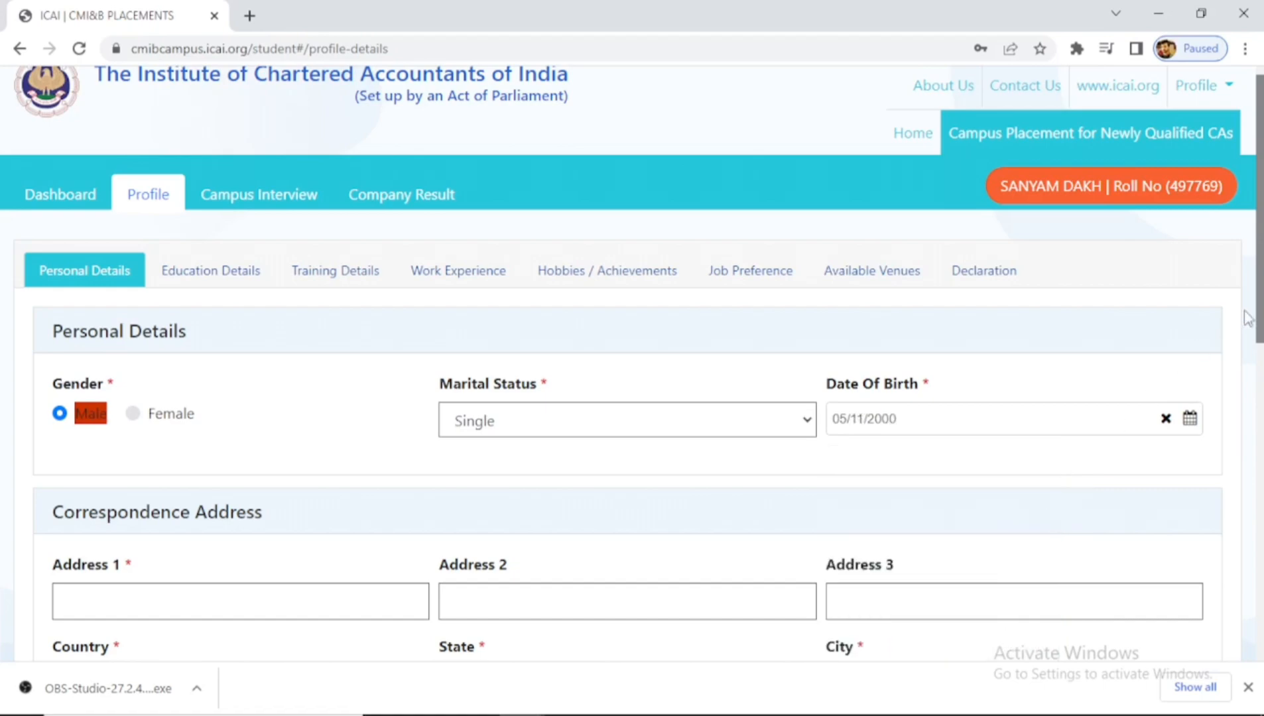
- Scroll past the correspondence address fields and attempt Save & Continue on Personal Details
scroll(1041, 508, "down", 3)
scroll(914, 338, "down", 1)
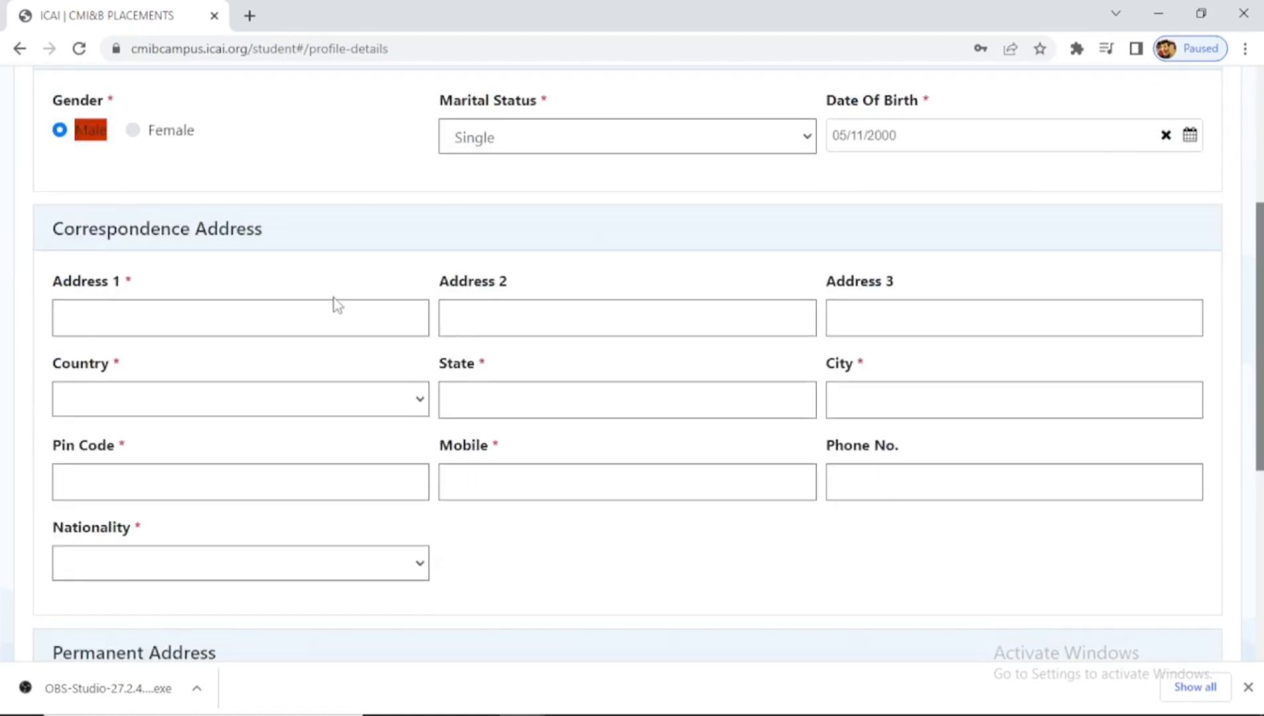
left_click(323, 315)
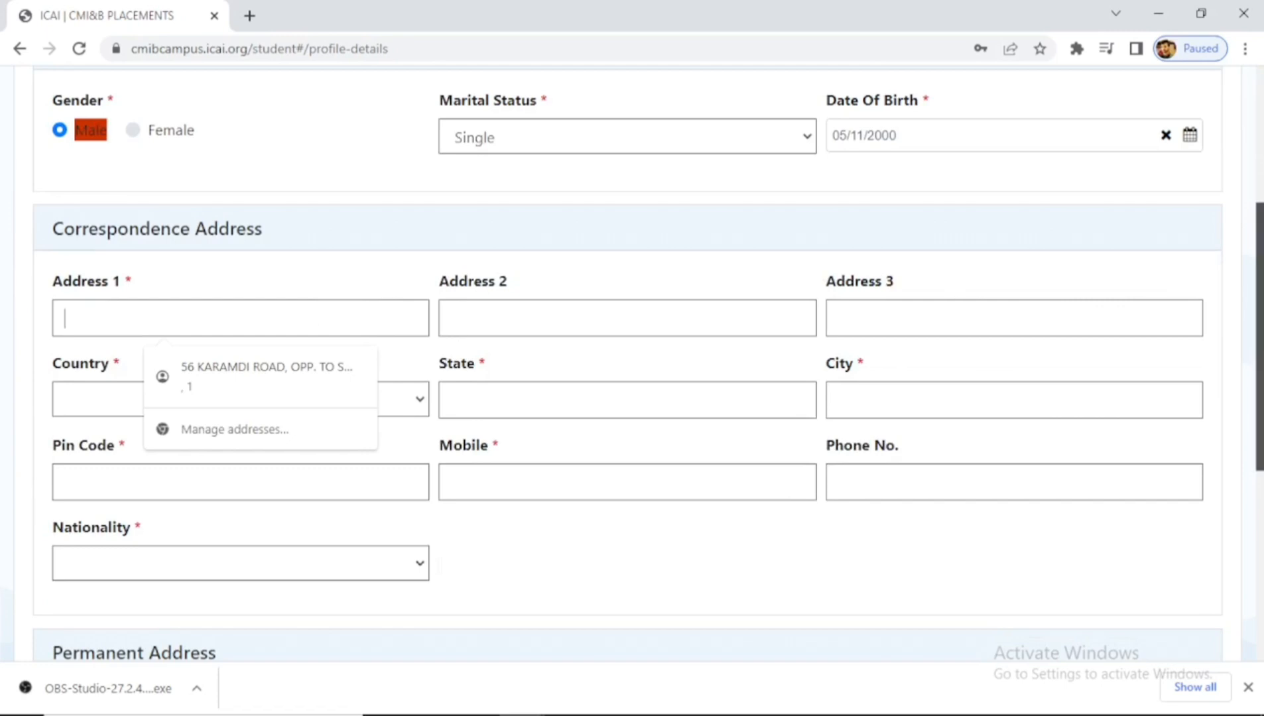
scroll(1259, 332, "down", 5)
scroll(367, 372, "down", 1)
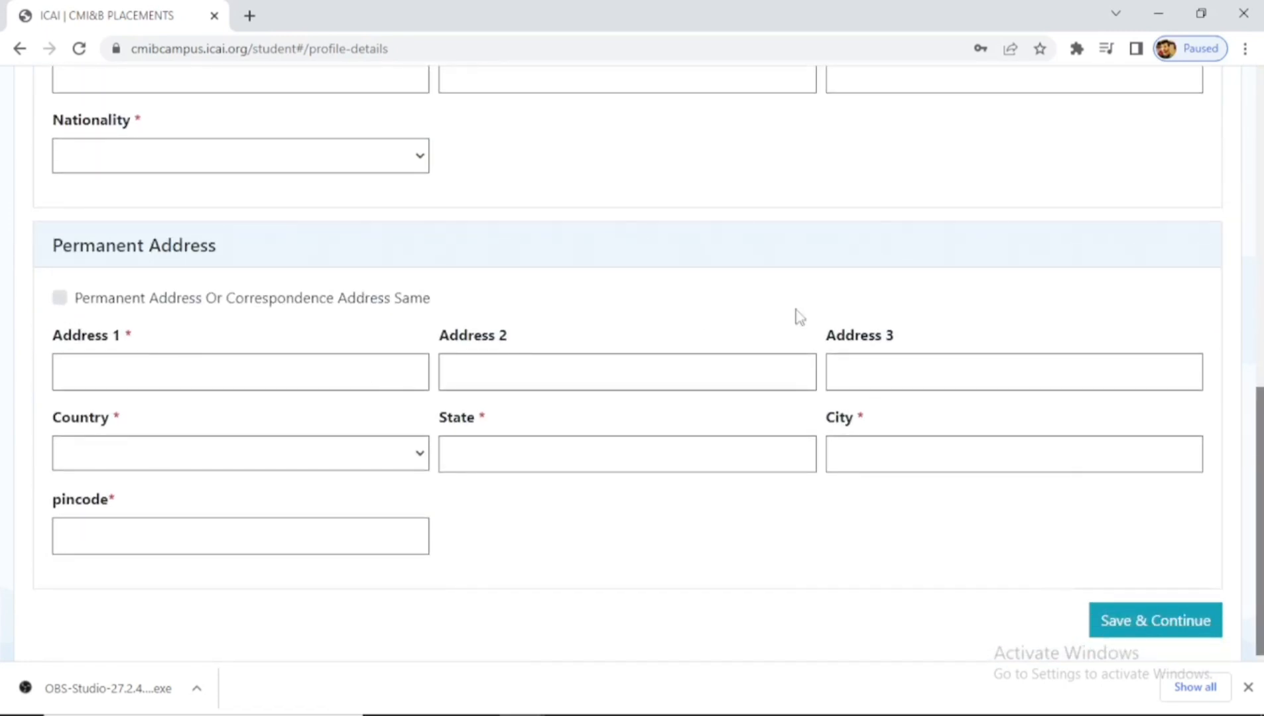
scroll(1259, 398, "up", 5)
scroll(1259, 371, "down", 4)
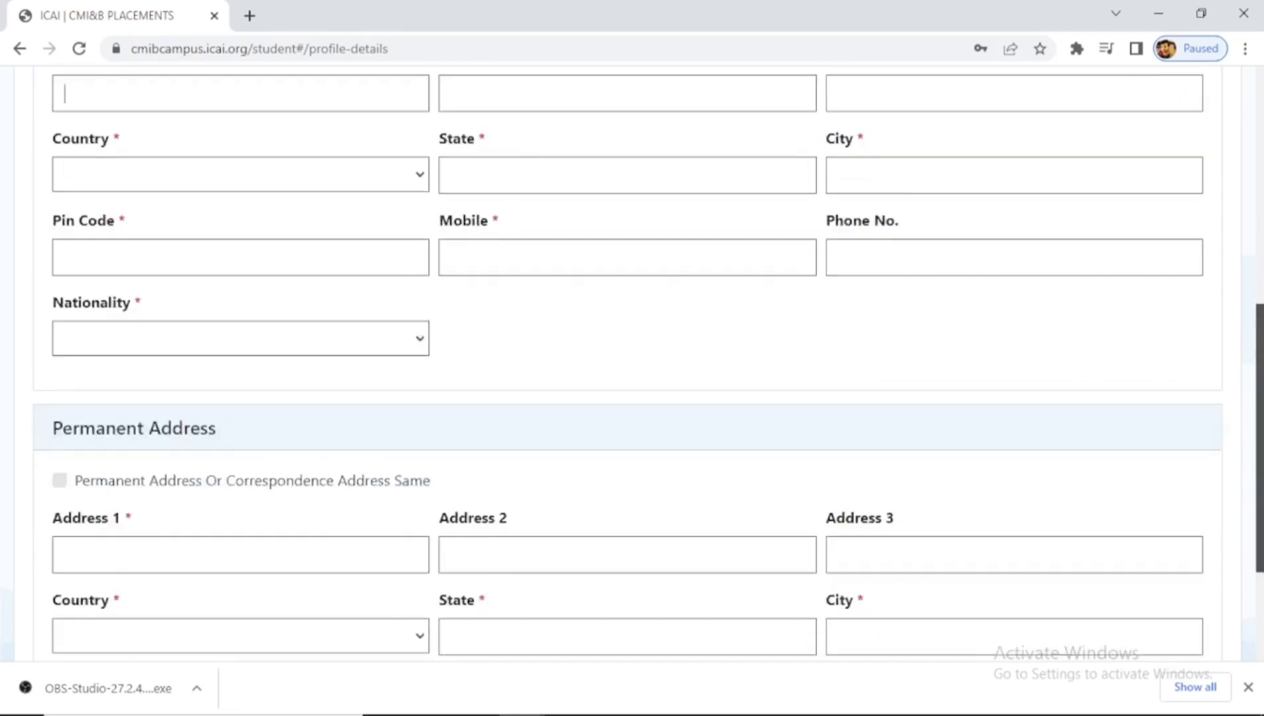
scroll(1187, 530, "down", 1)
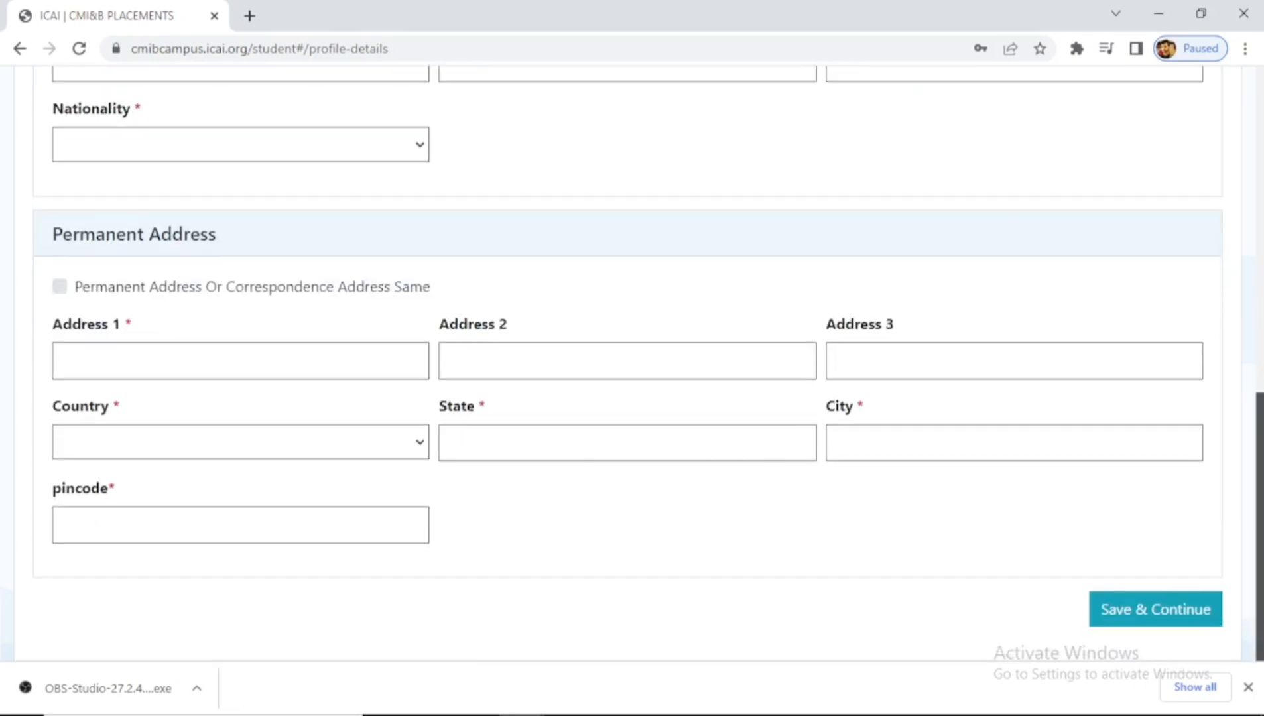
left_click(1138, 618)
left_click_drag(1260, 319, 1260, 199)
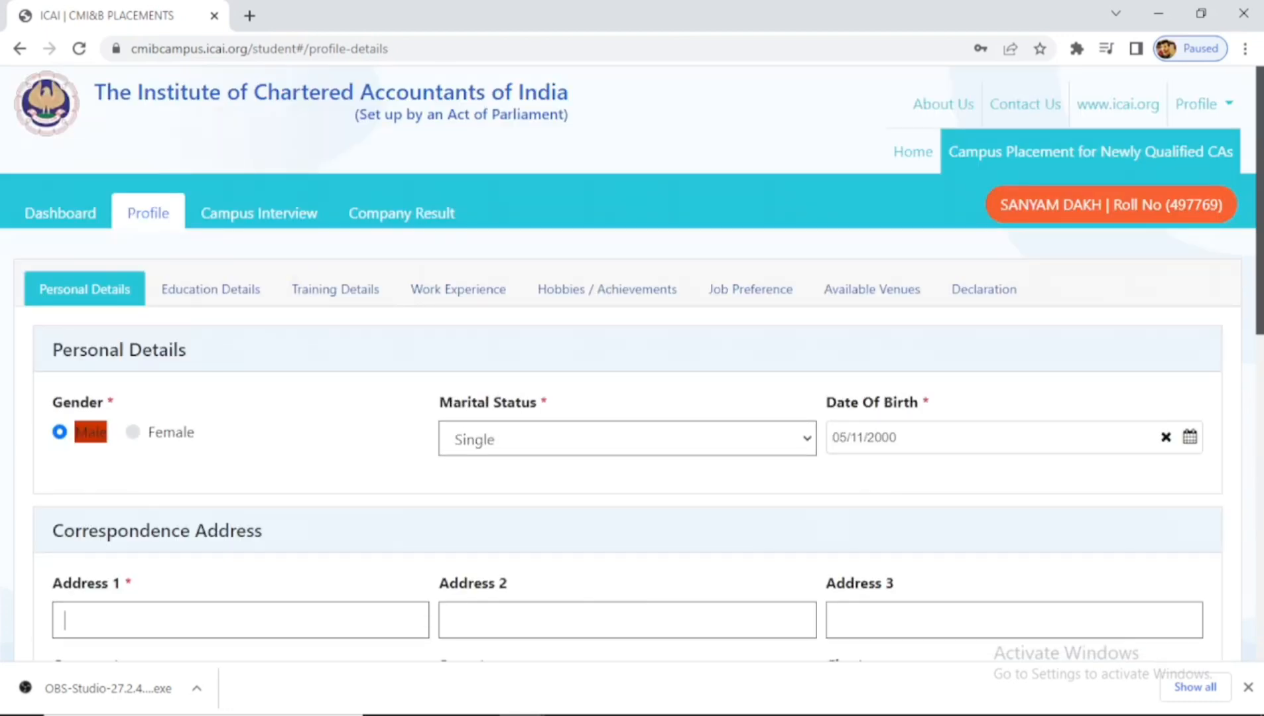
- In Education Details, fill the 10th row: Regular, CBSE, 2016, 91.2%
left_click(211, 292)
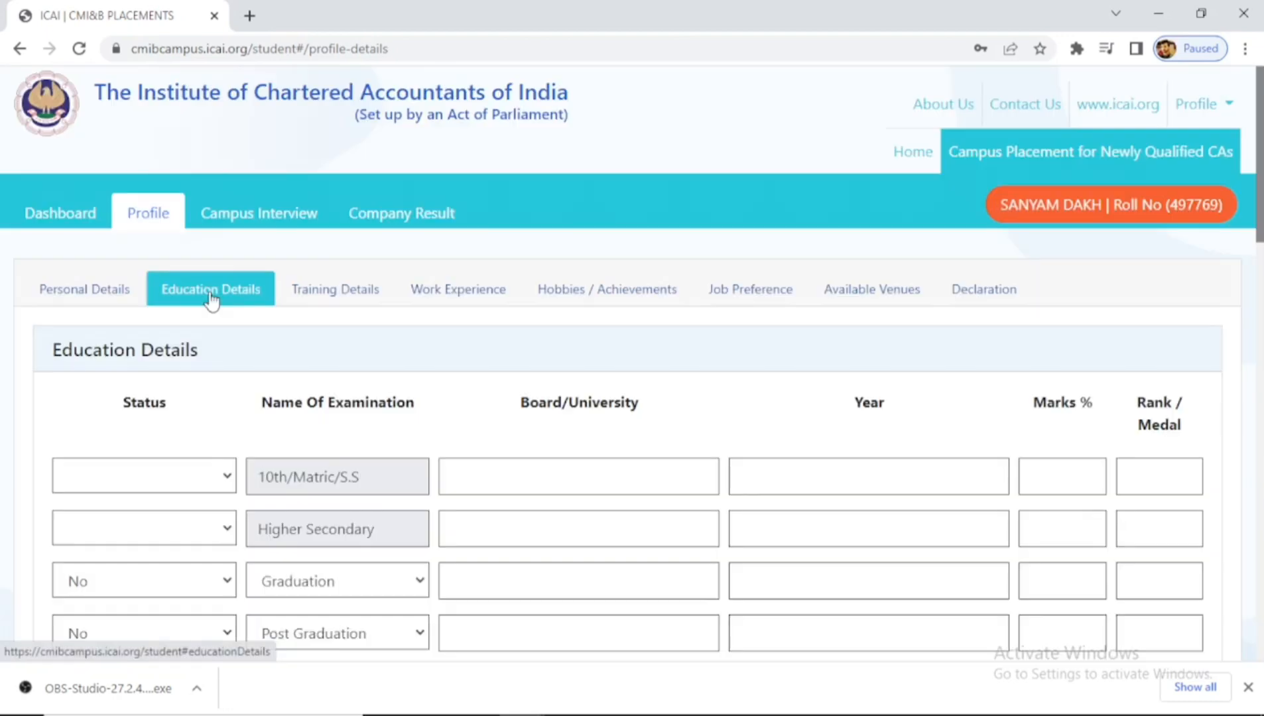
left_click(158, 477)
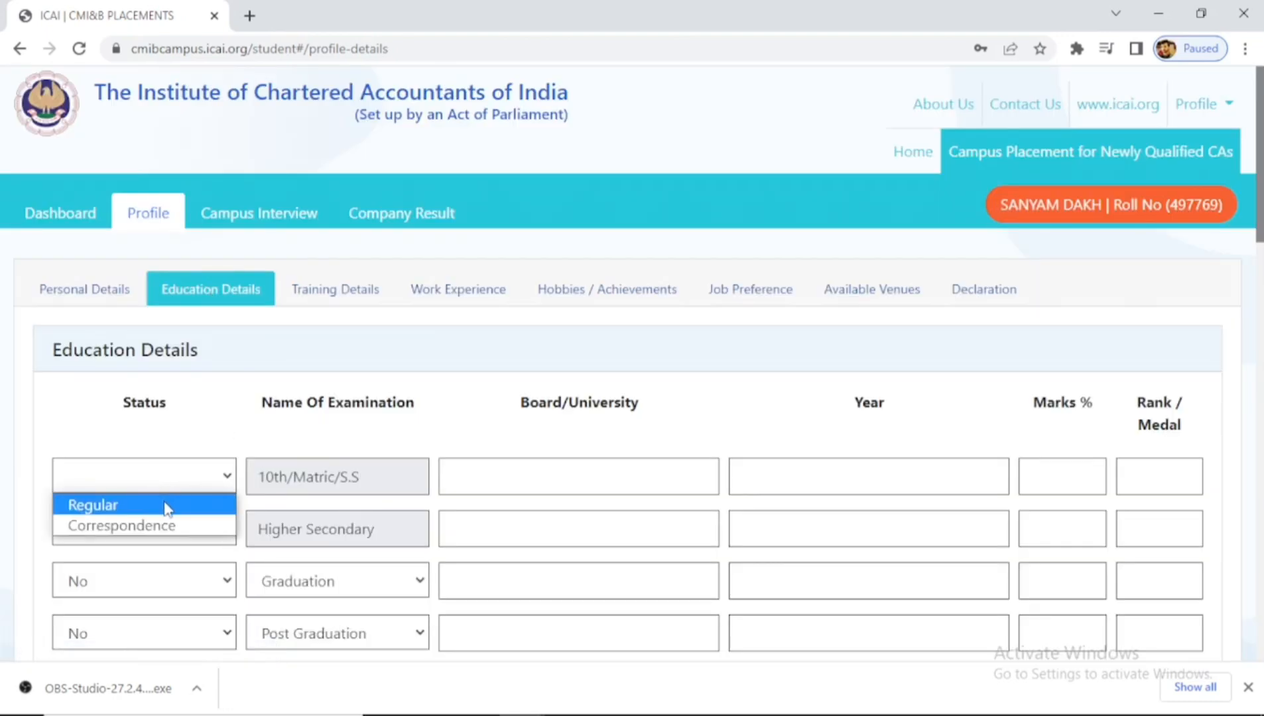
left_click(166, 510)
left_click(536, 482)
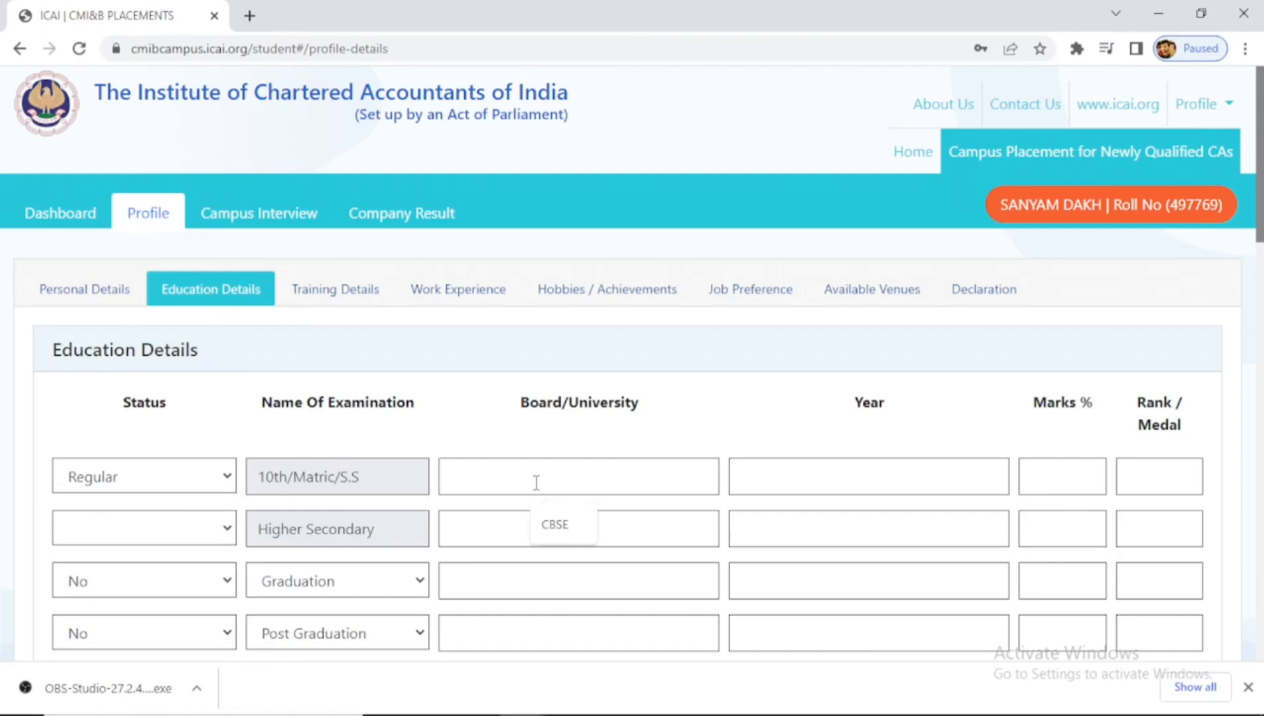
left_click(566, 524)
left_click(761, 481)
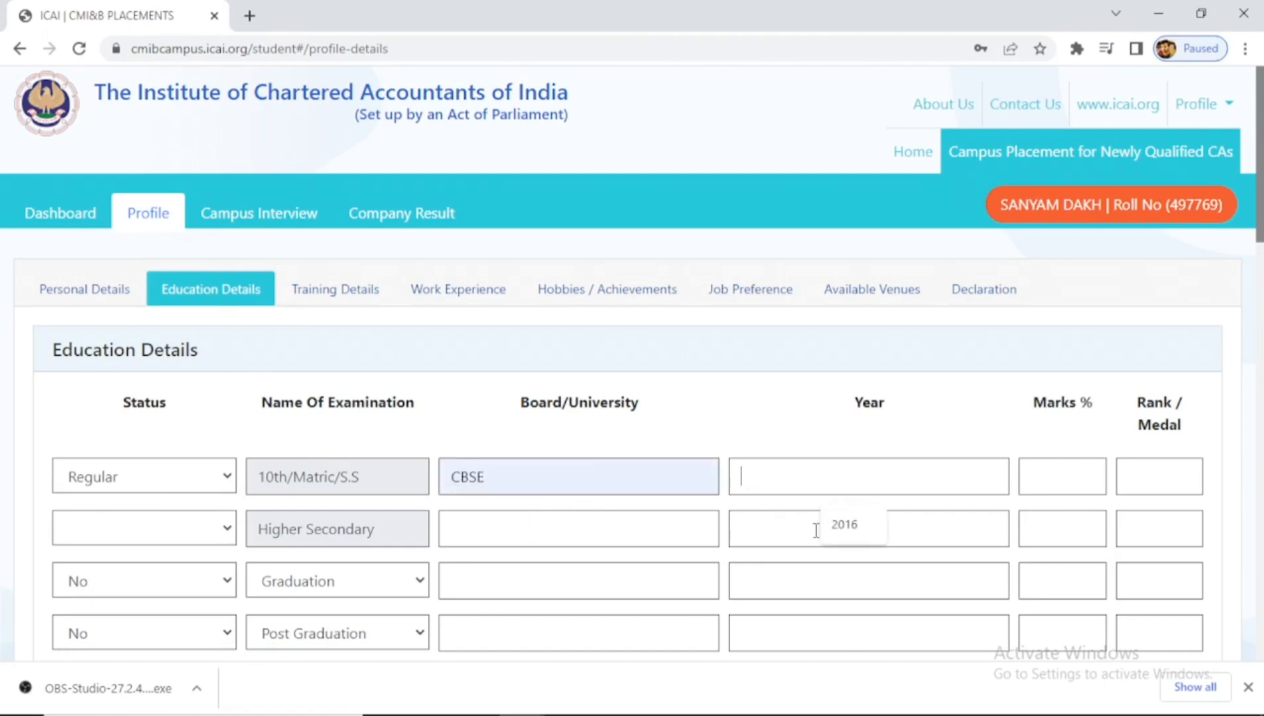
left_click(854, 525)
left_click(1075, 477)
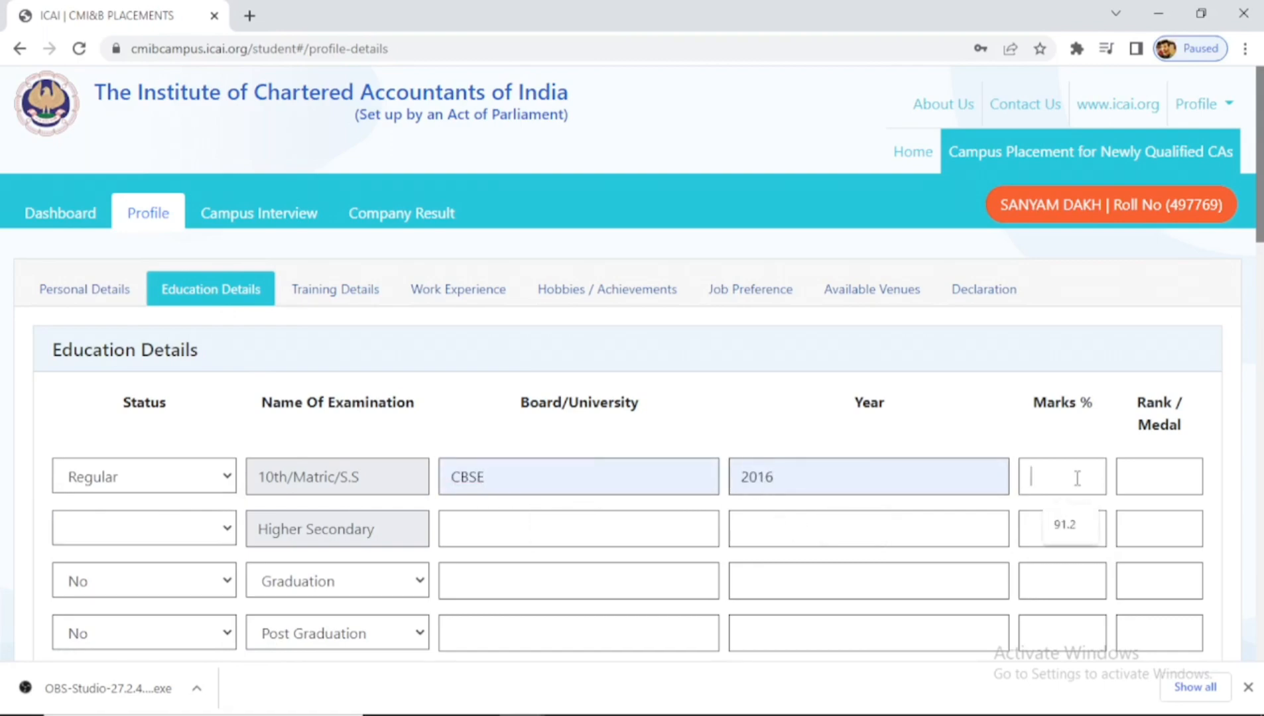
left_click(1073, 531)
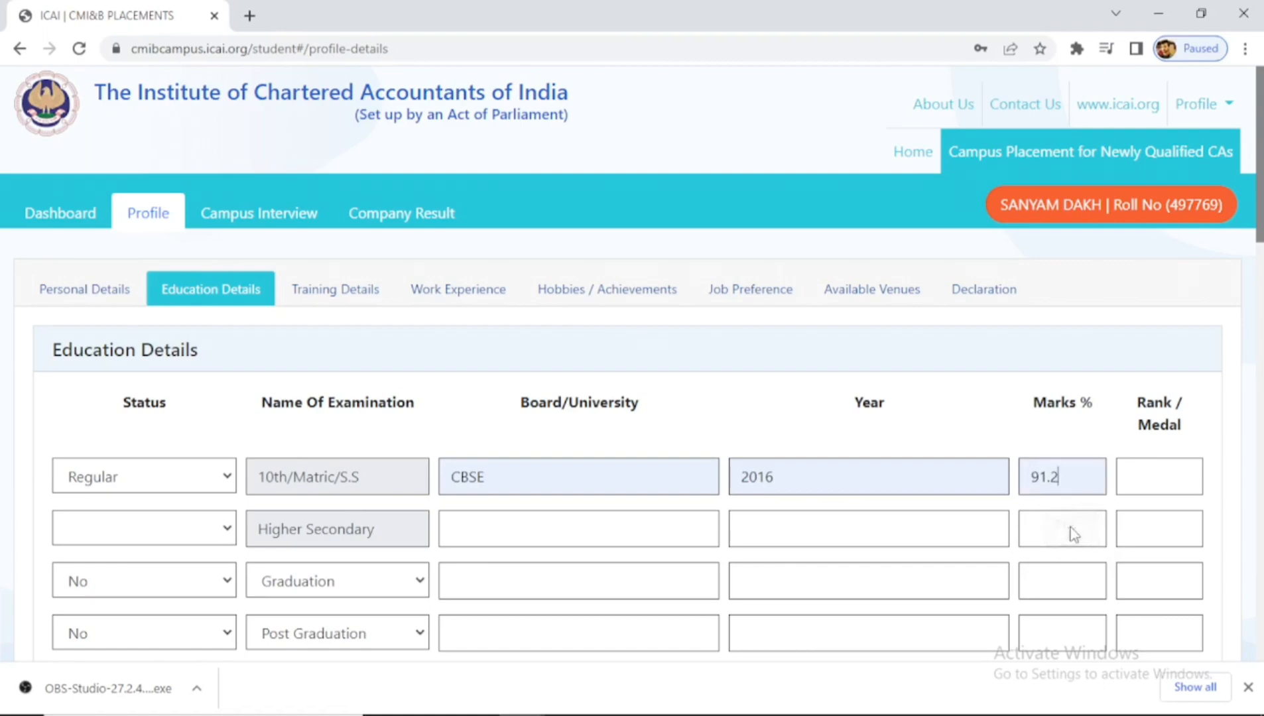
- Fill the Higher Secondary row: Regular, CBSE, 2018, 92.6%
left_click(138, 529)
left_click(144, 559)
left_click(486, 531)
left_click(555, 576)
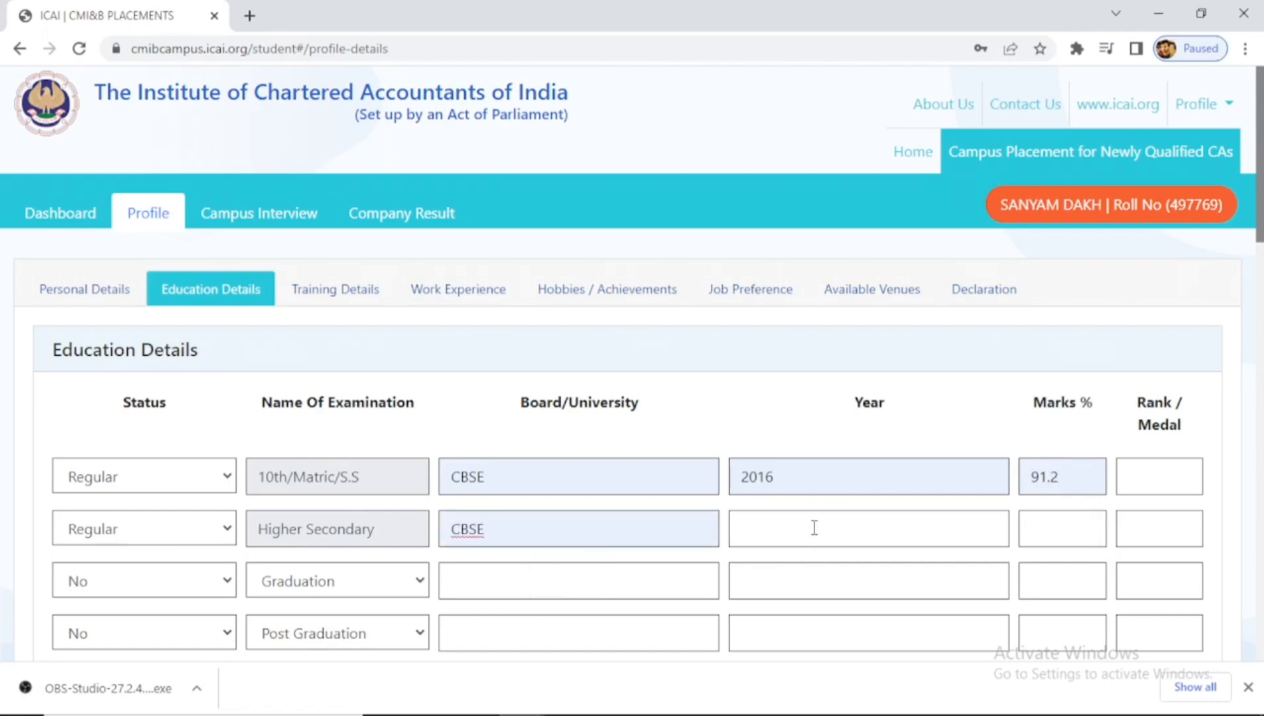
left_click(814, 528)
left_click(841, 577)
left_click(1043, 535)
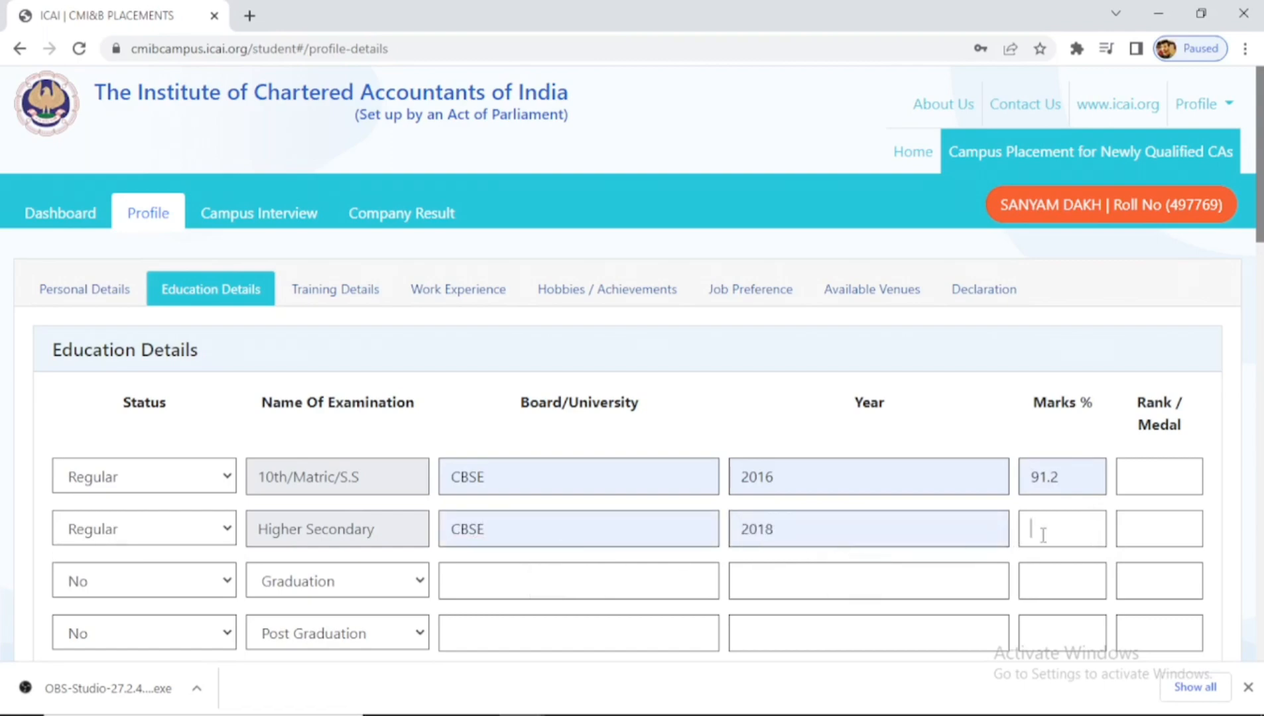
left_click(1060, 578)
- Mark Graduation Yes and fill B.Com: VIKRAM UNIVERSITY, 2021, Correspondence course type
scroll(1127, 521, "down", 2)
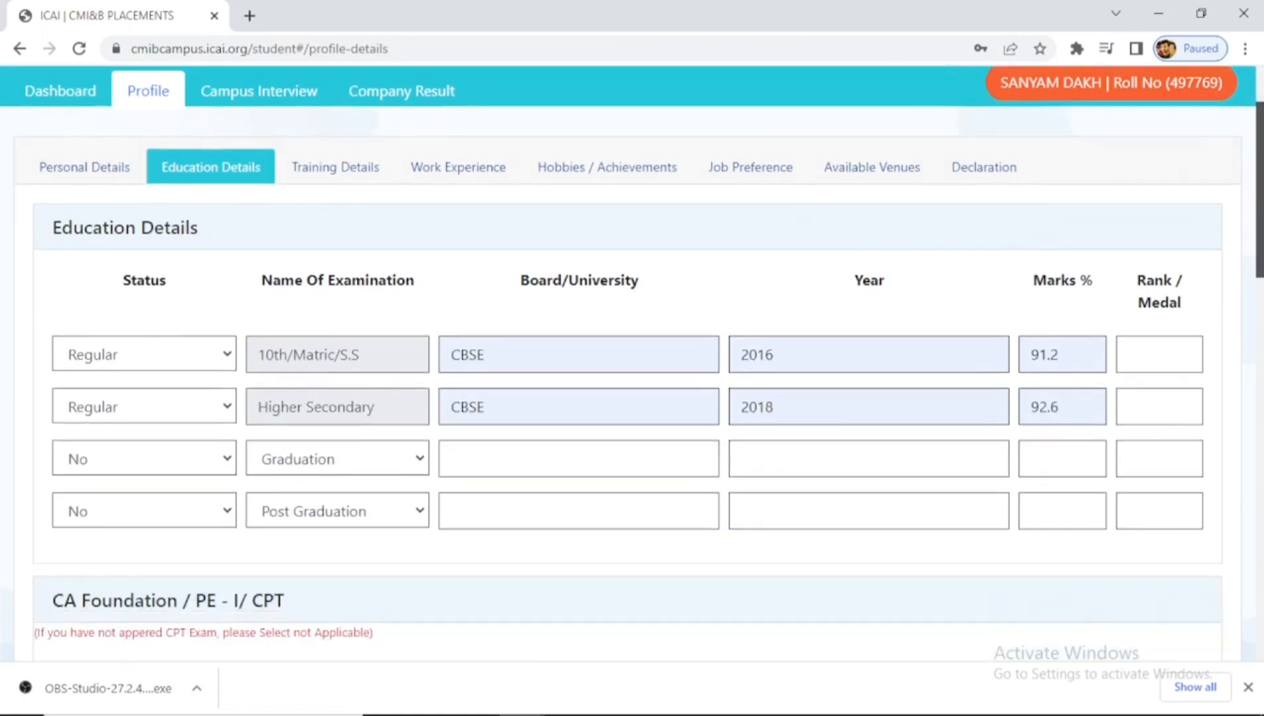
scroll(304, 330, "down", 1)
left_click(152, 390)
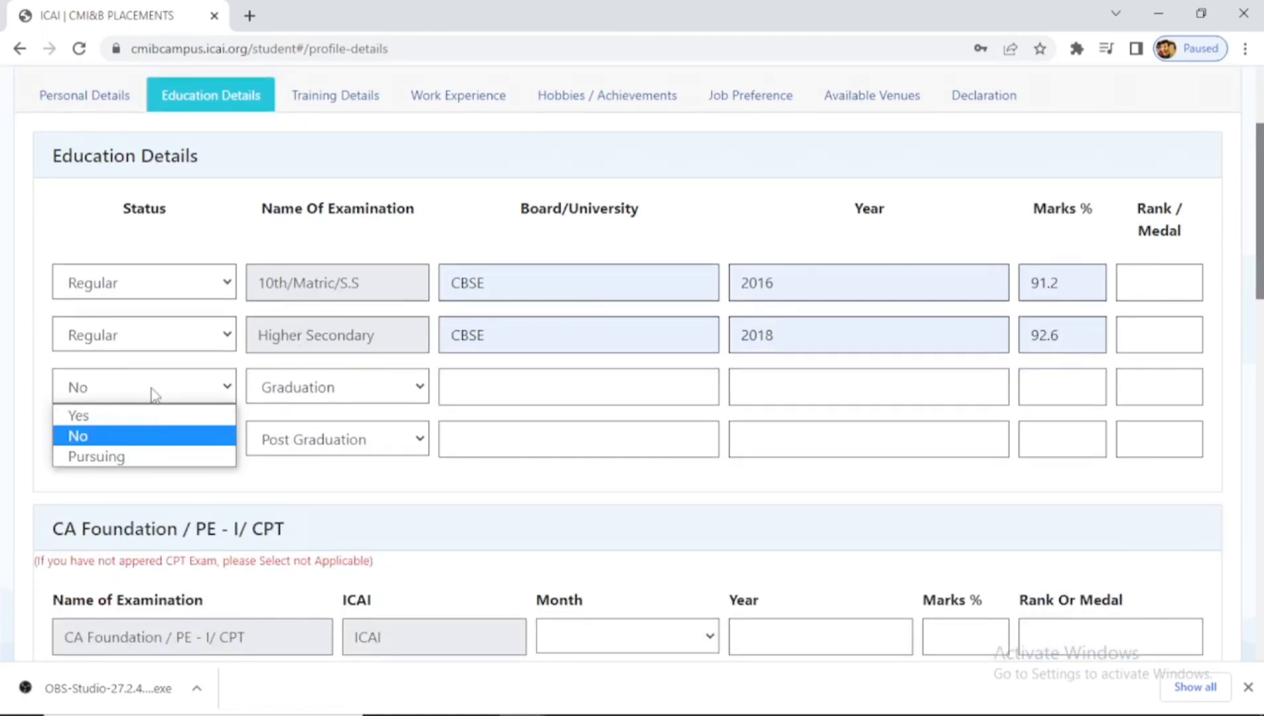
left_click(168, 420)
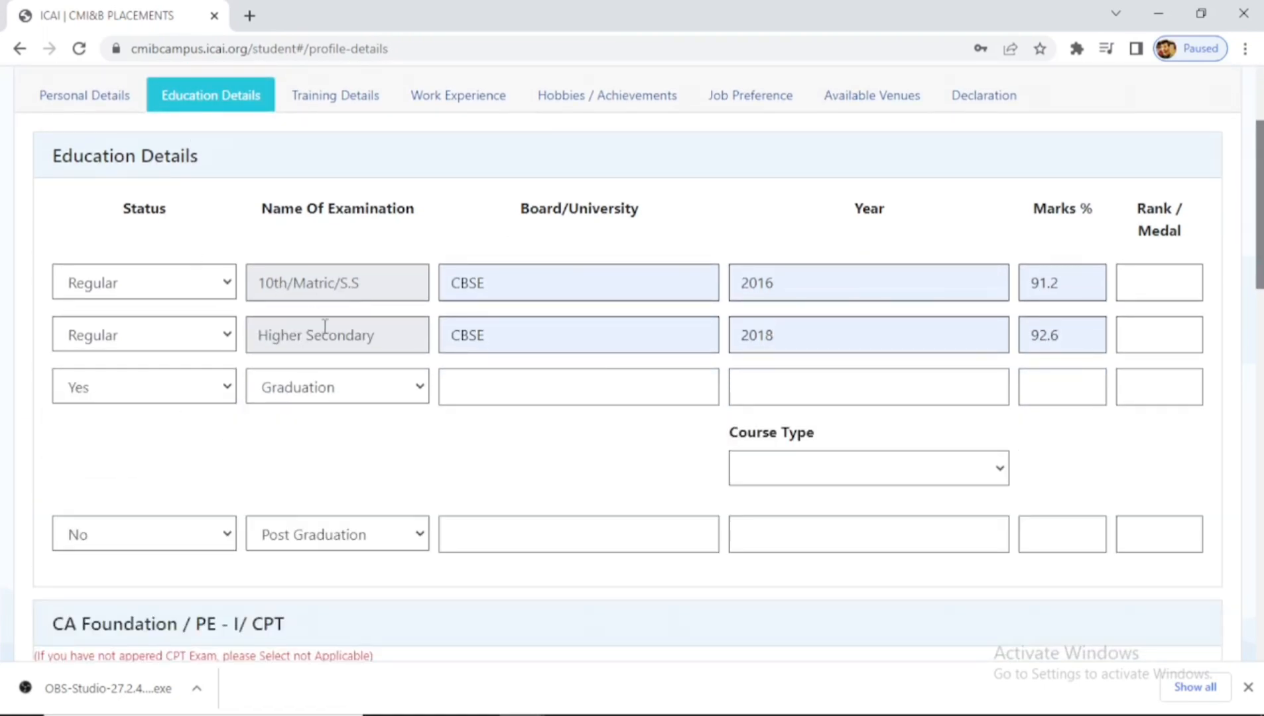
left_click(362, 398)
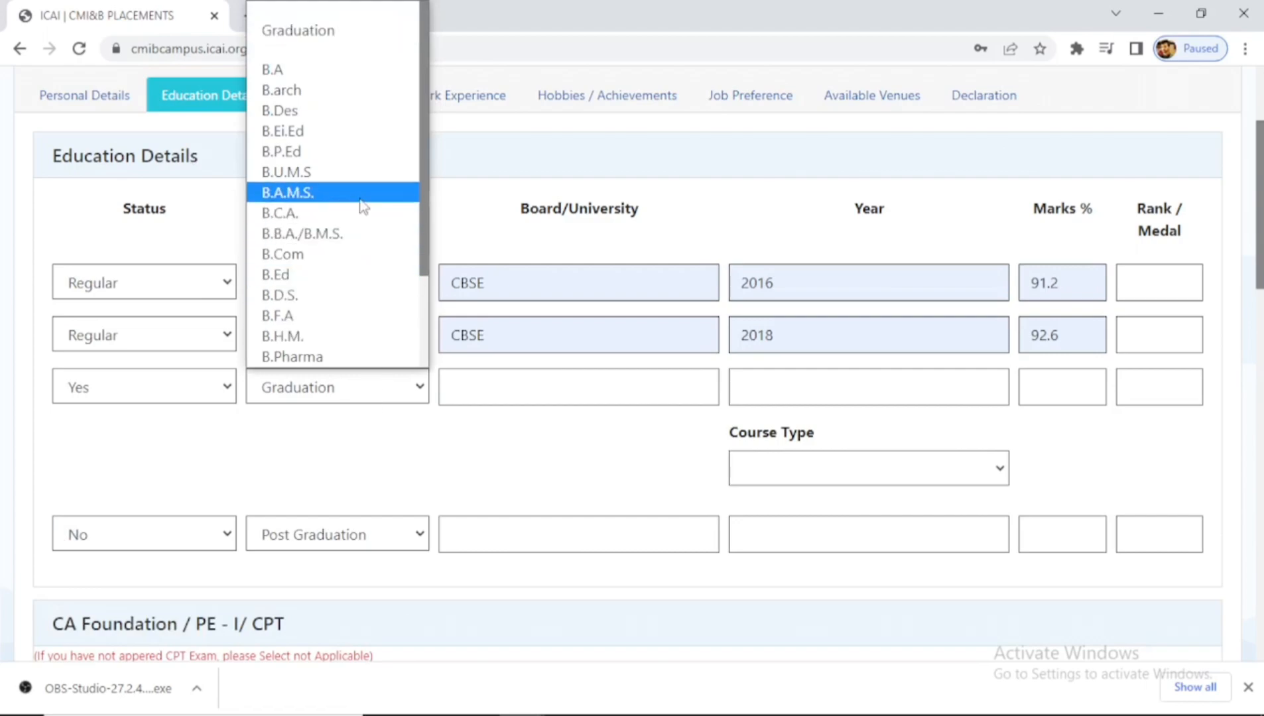
left_click(356, 256)
left_click(492, 384)
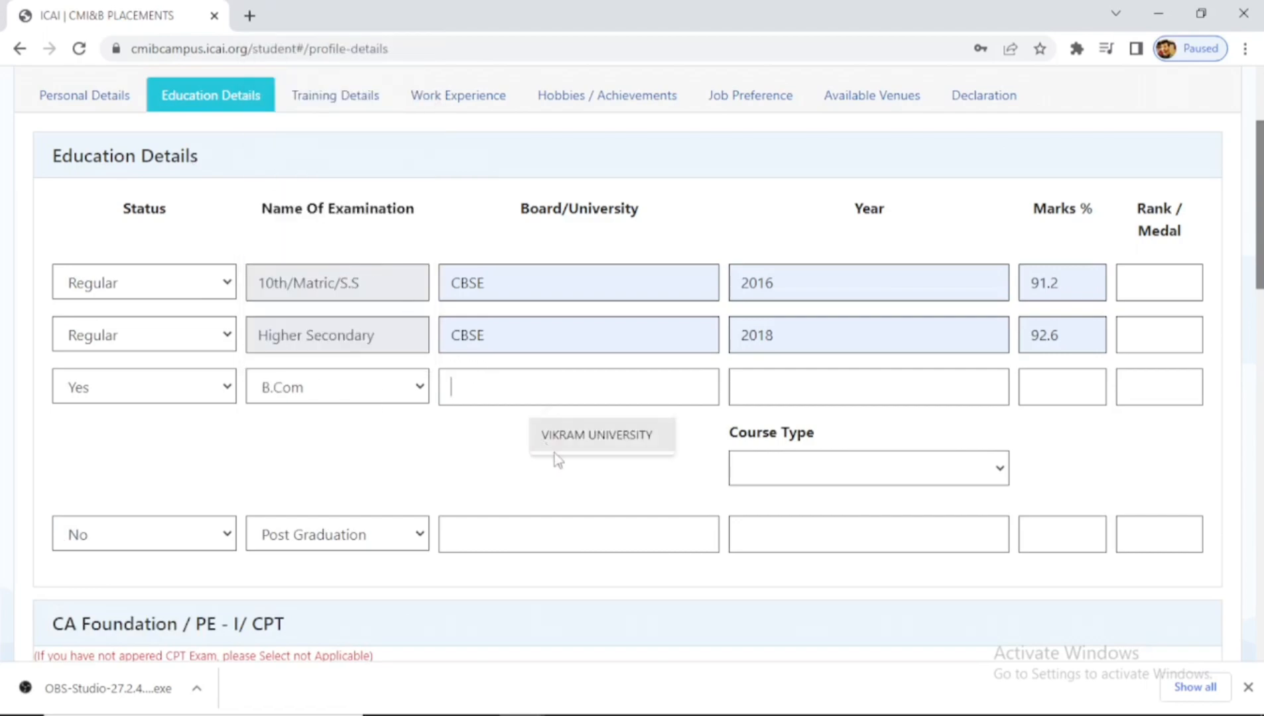
left_click(597, 437)
left_click(782, 391)
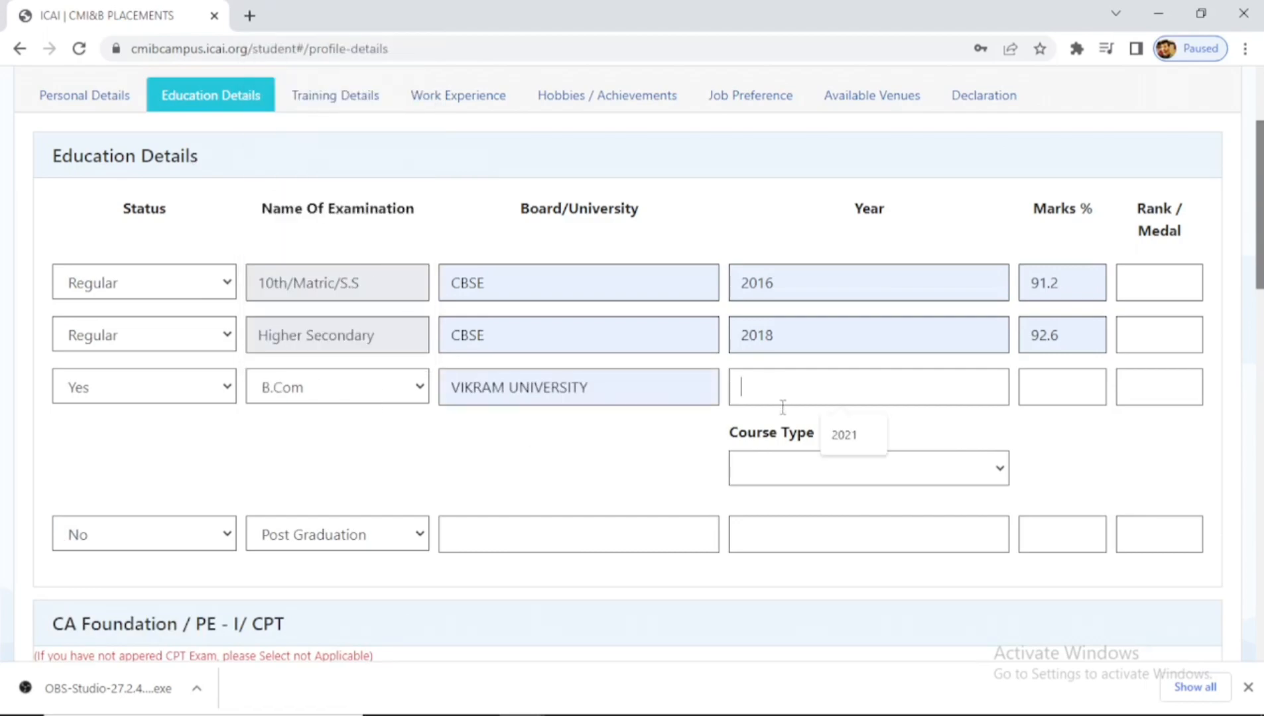
left_click(835, 448)
left_click(844, 476)
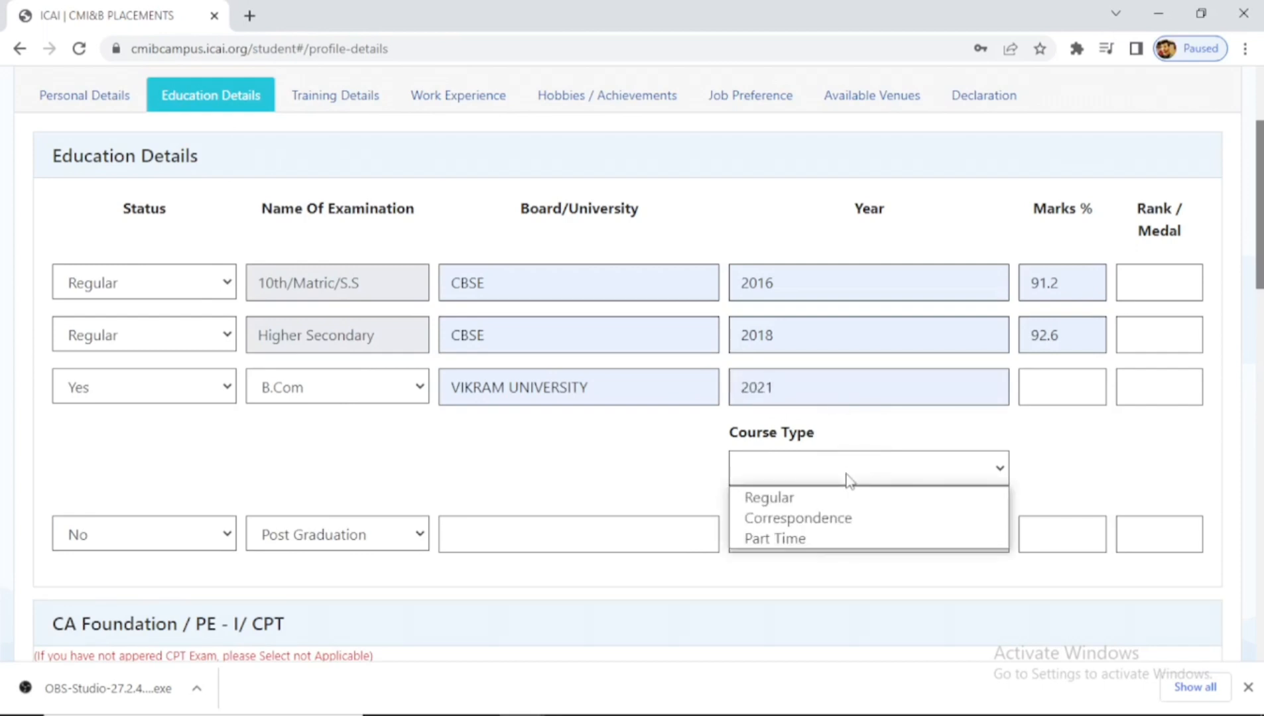
left_click(857, 518)
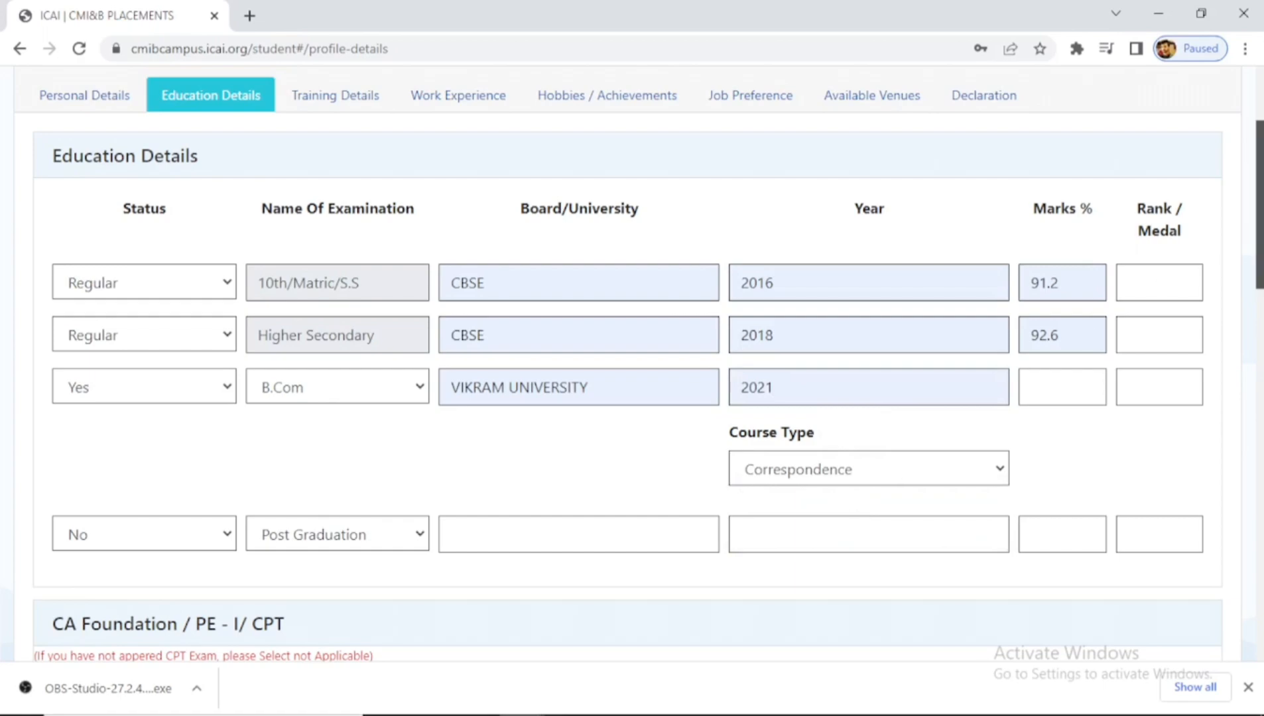
scroll(952, 438, "down", 2)
- Set the CA Foundation / PE-I / CPT attempt to Subsequent and move into Foundation Attempt Count
scroll(658, 237, "down", 2)
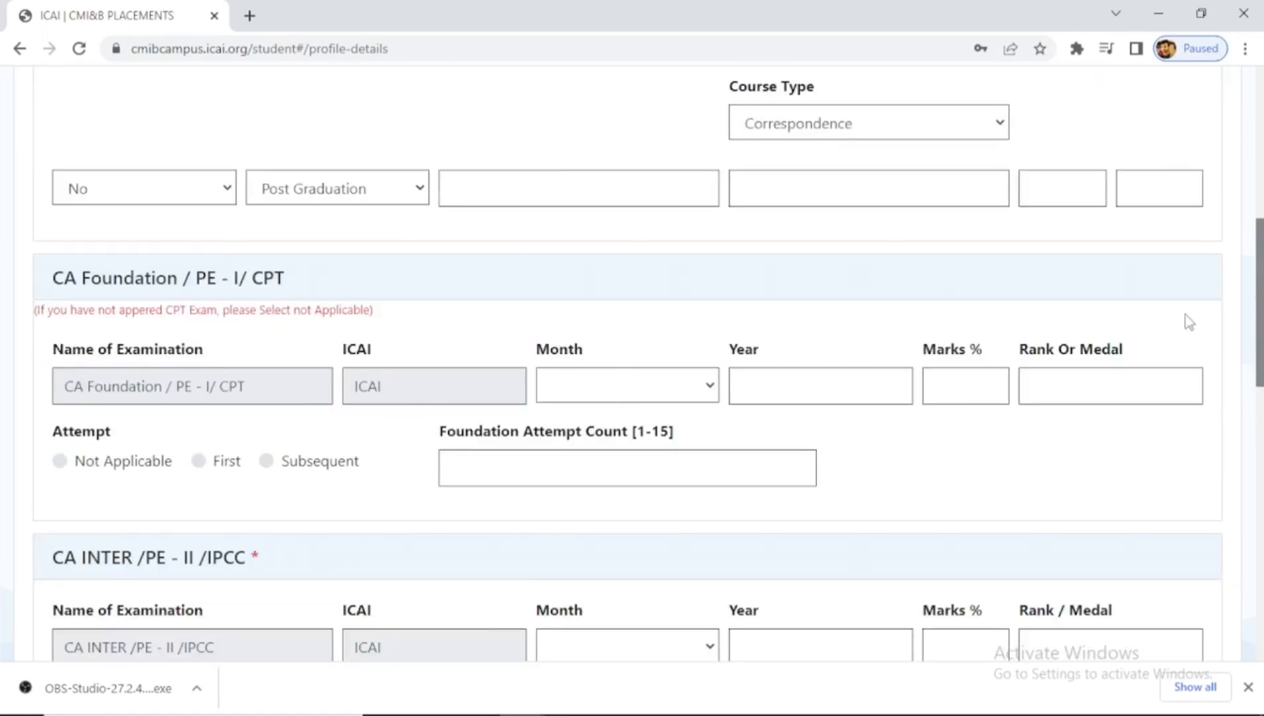
left_click(59, 461)
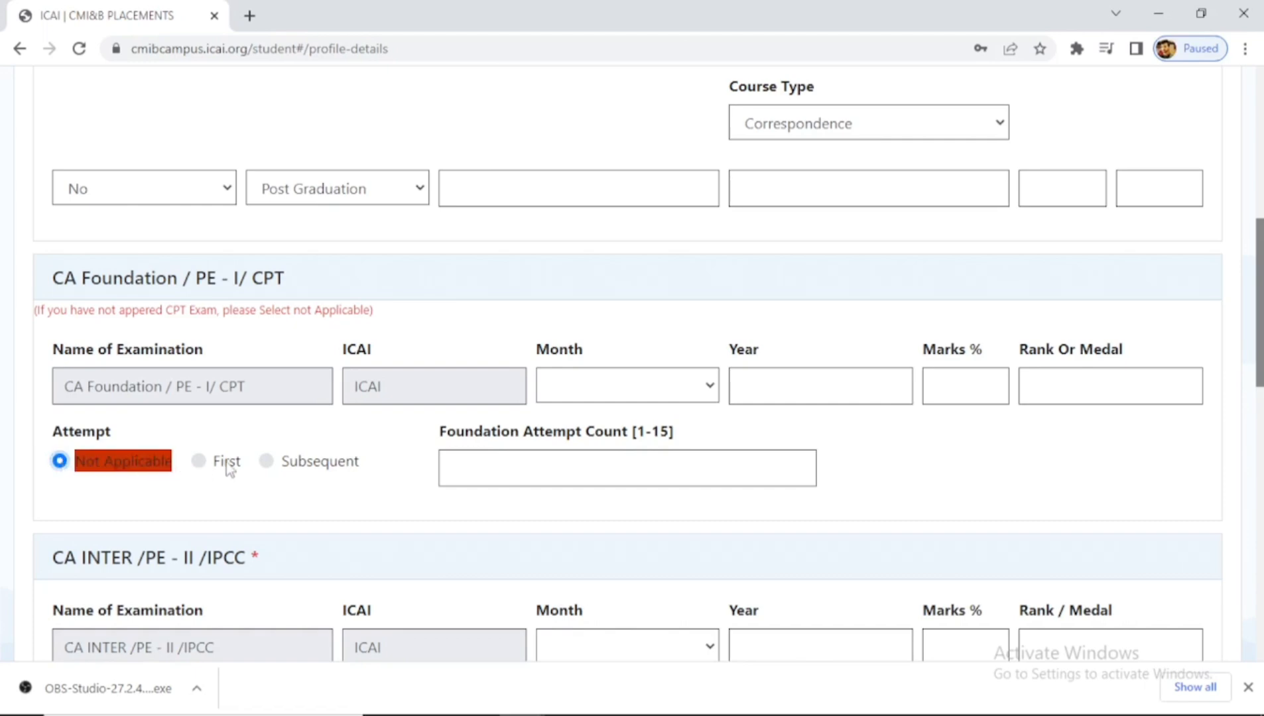
left_click(199, 461)
left_click(267, 462)
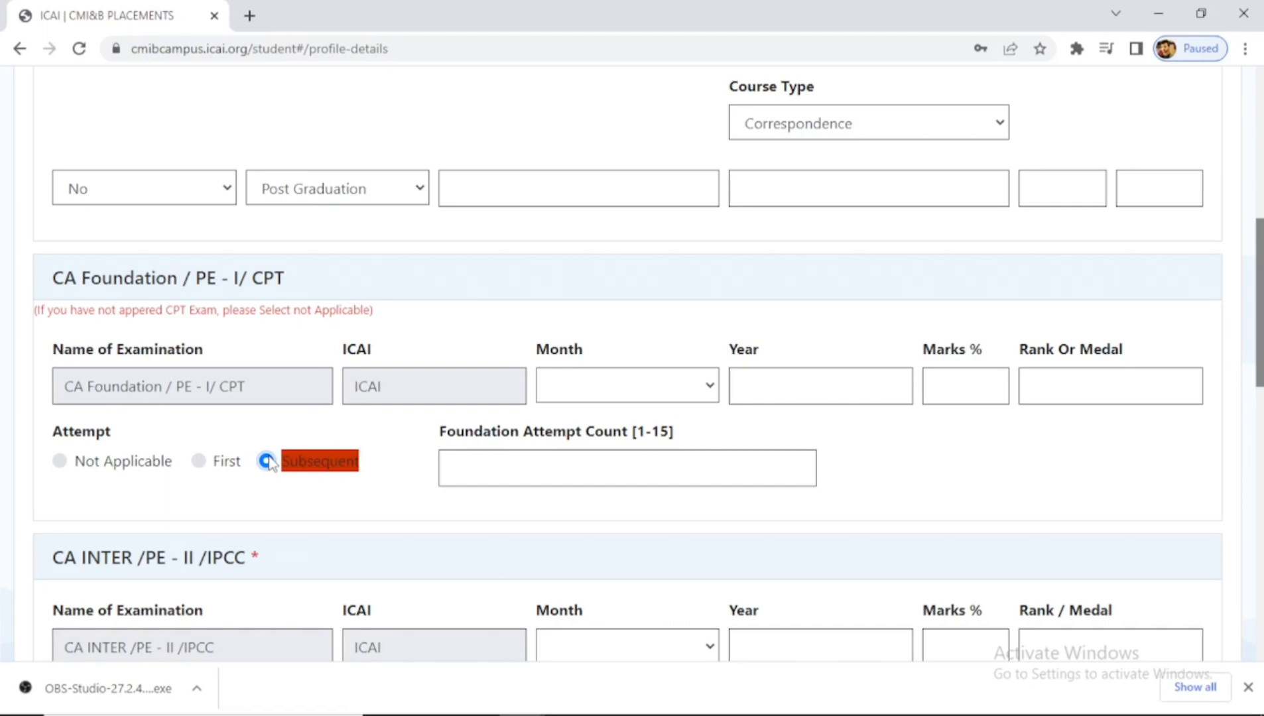
left_click(486, 463)
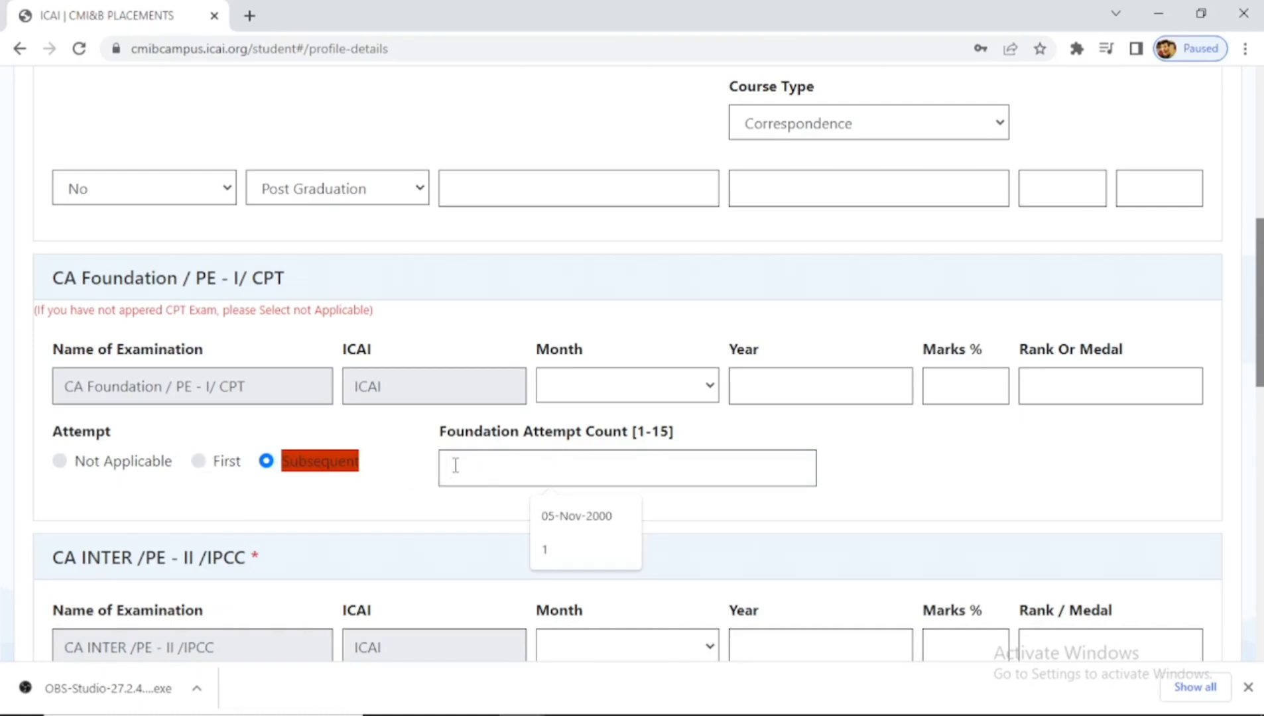
- In CA Inter, mark Group 1 First with count 1 and Group 2 Subsequent with count 2
scroll(793, 474, "down", 5)
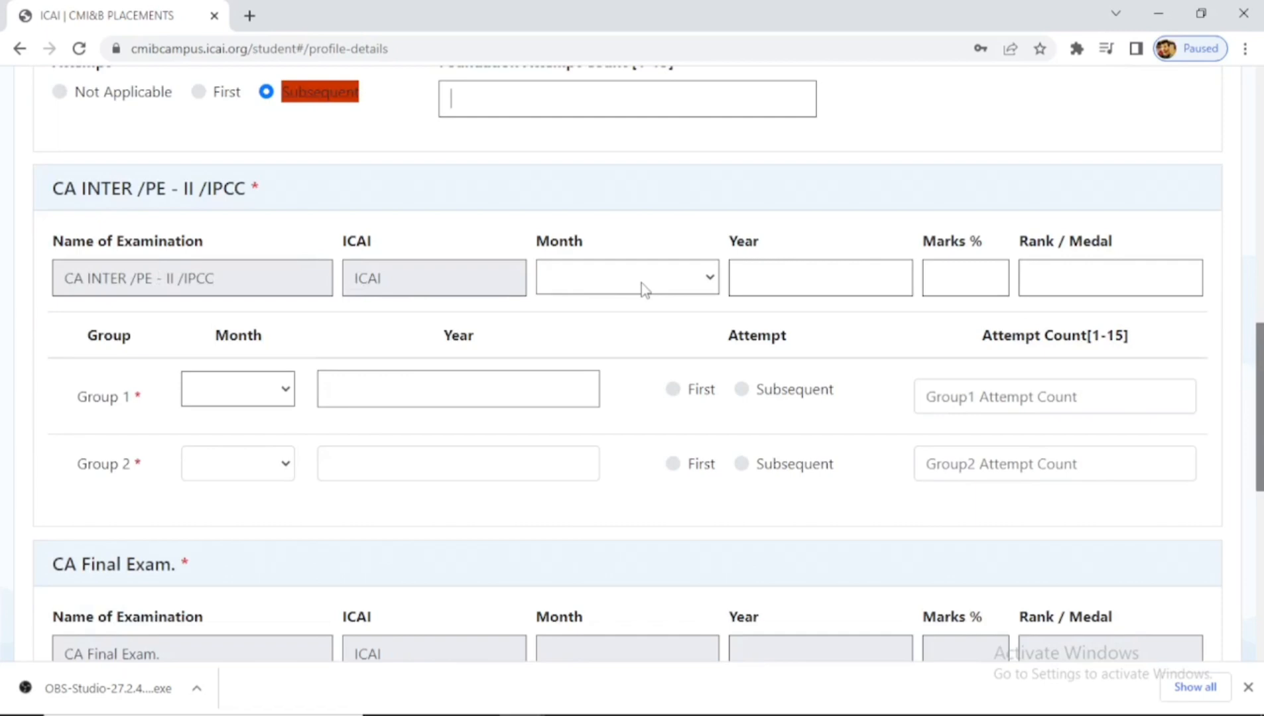
left_click(950, 274)
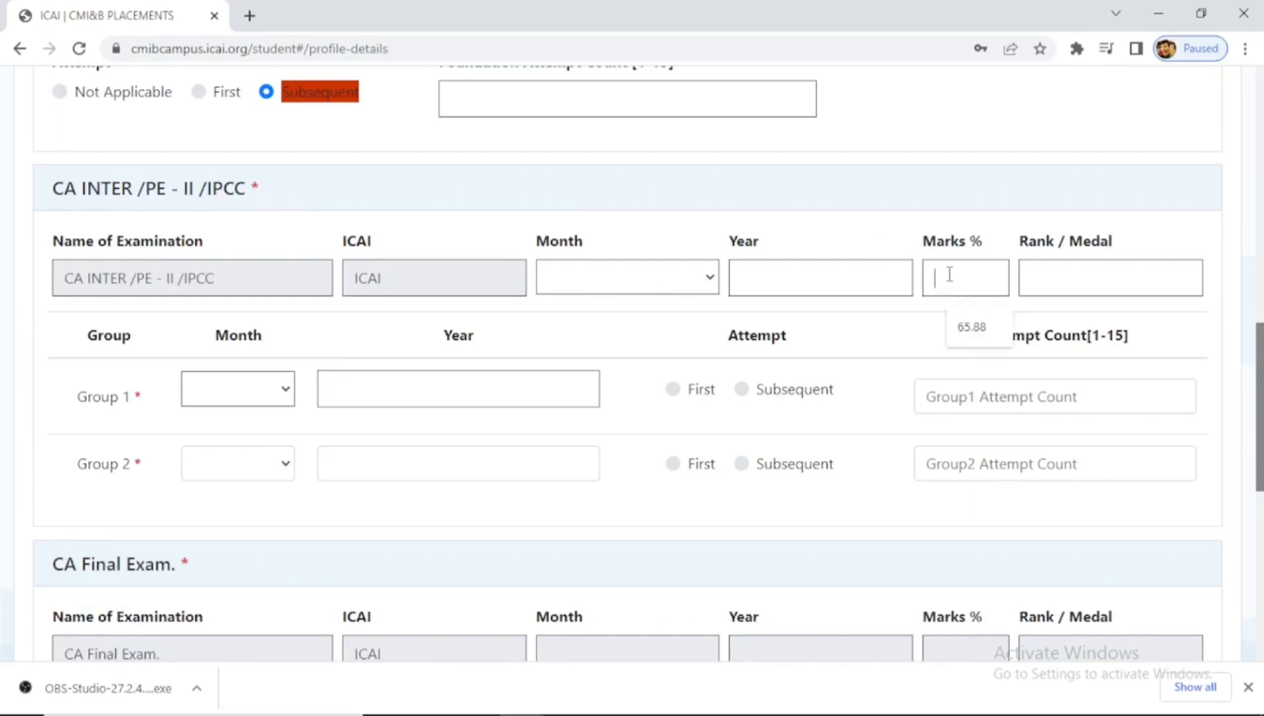
left_click(1172, 336)
left_click(674, 392)
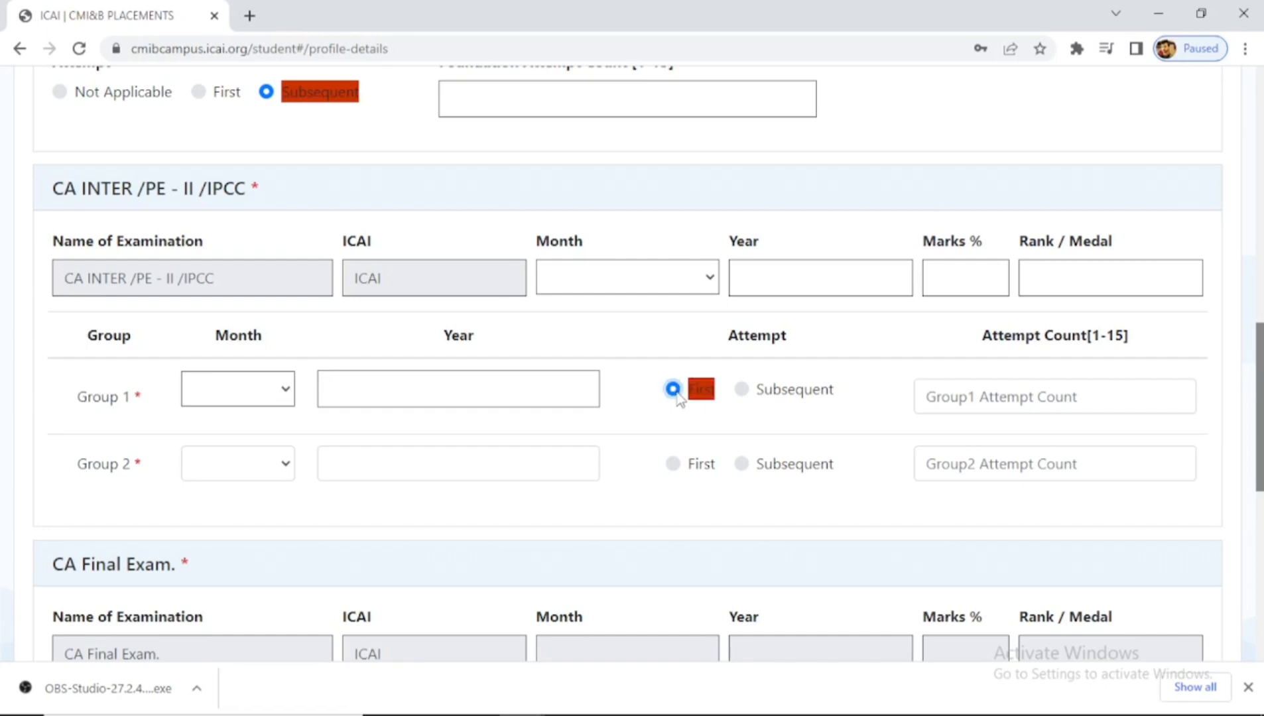
left_click(943, 397)
type("1")
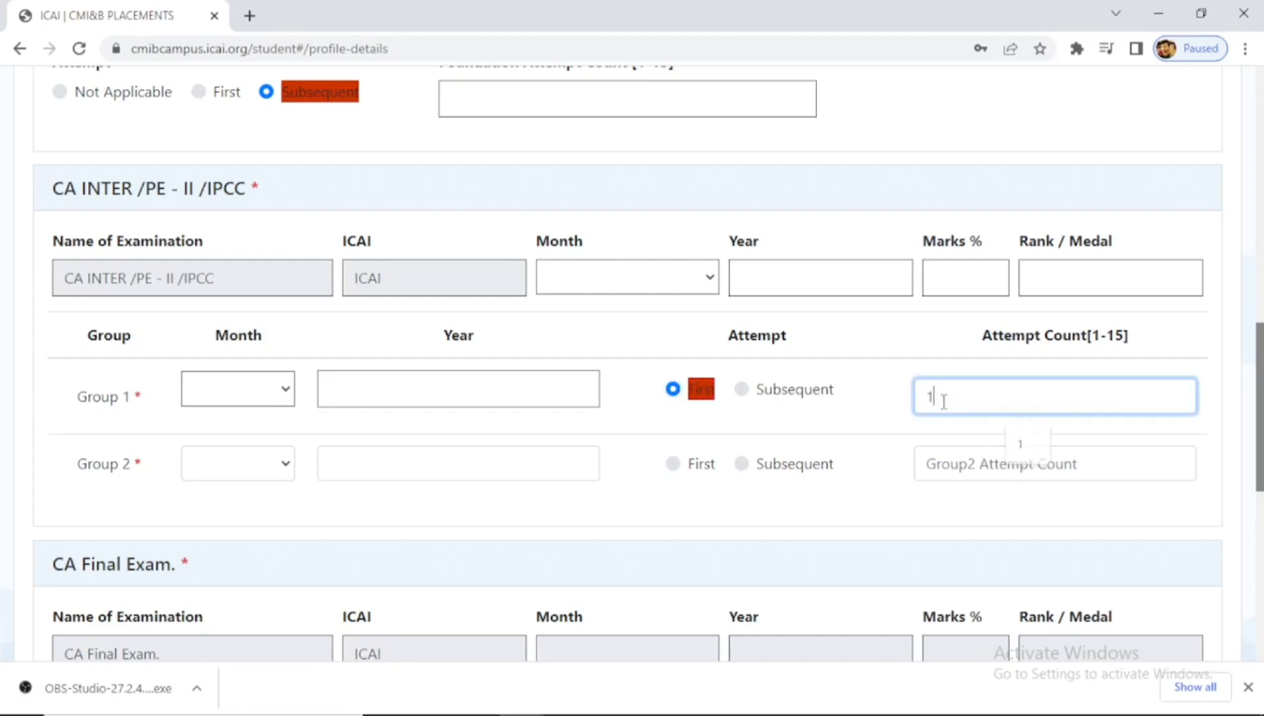
left_click(741, 464)
left_click(941, 464)
type("2")
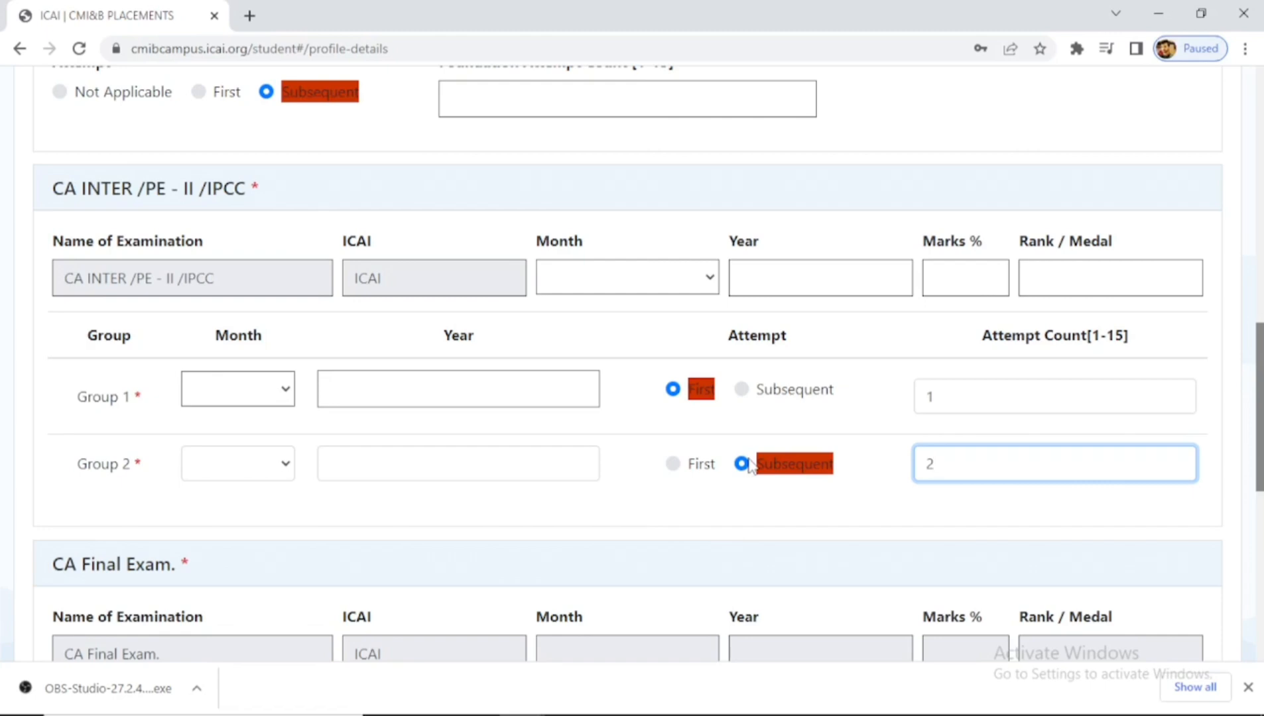
- Change Group 1 to Subsequent with attempt count 3 and Group 2's count to 4
left_click(754, 389)
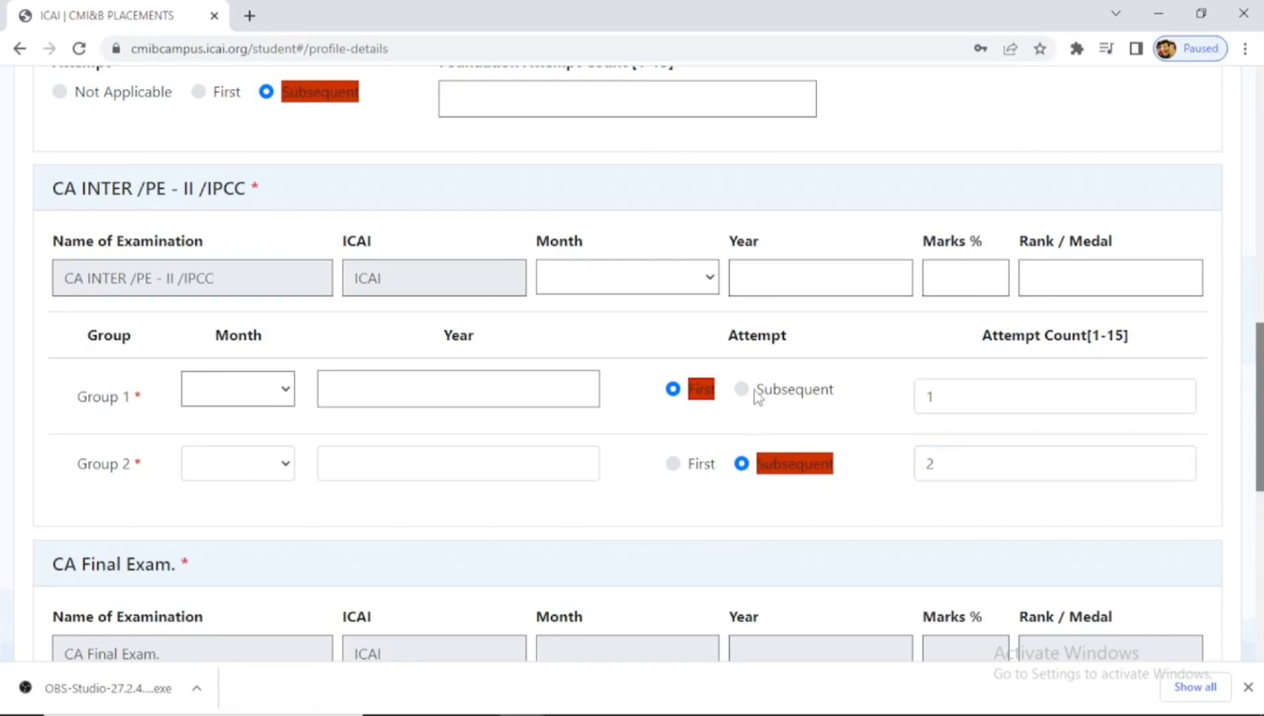
left_click(741, 392)
left_click(972, 399)
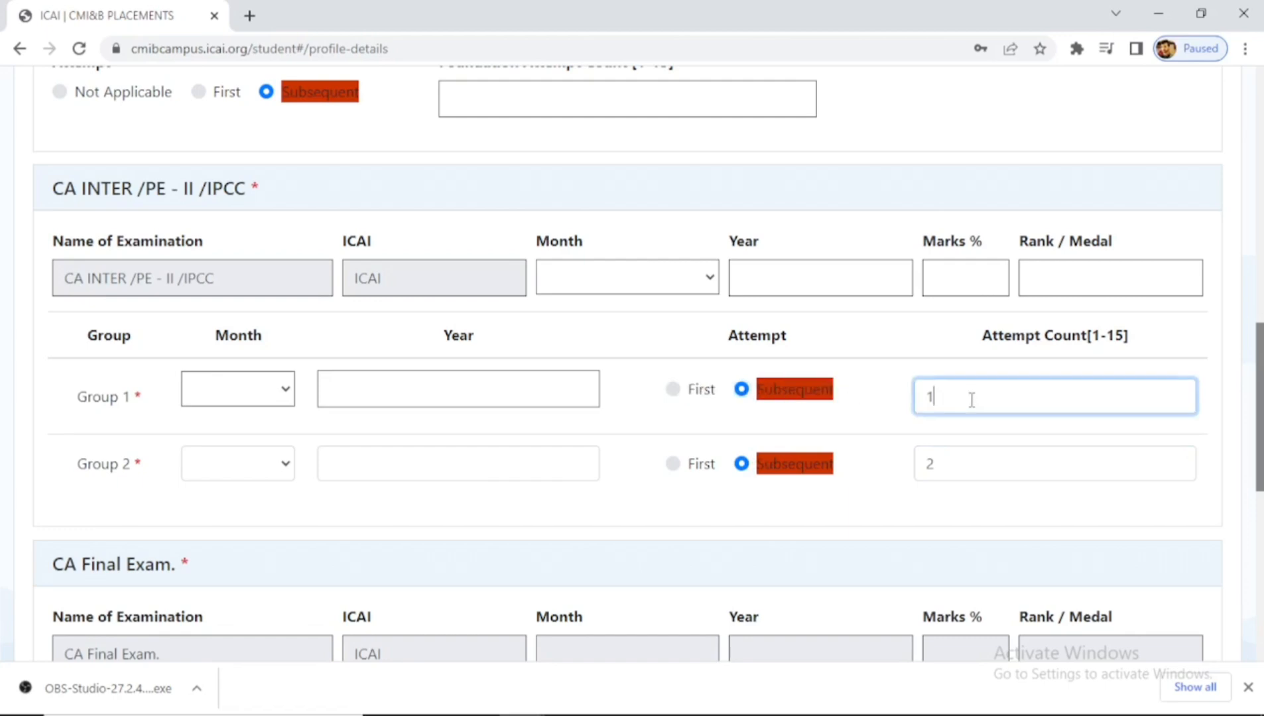
key("BackSpace")
type("3")
double_click(958, 465)
type("4")
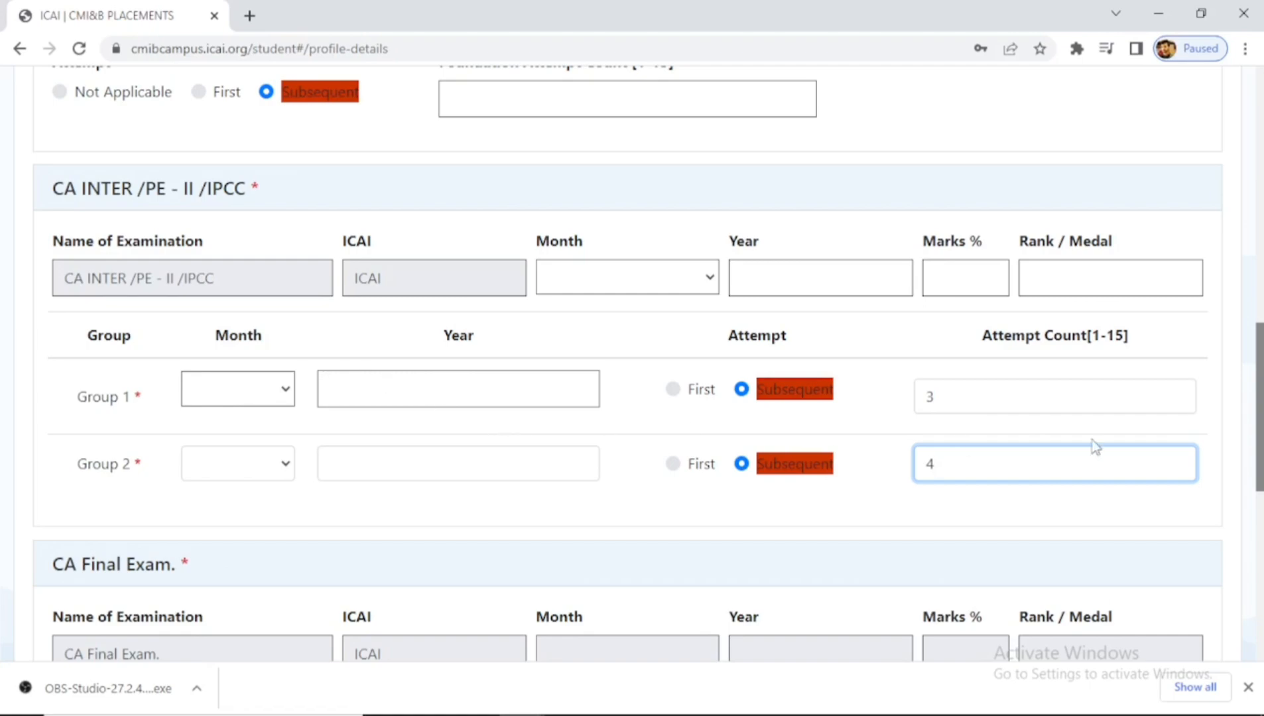
scroll(607, 347, "down", 6)
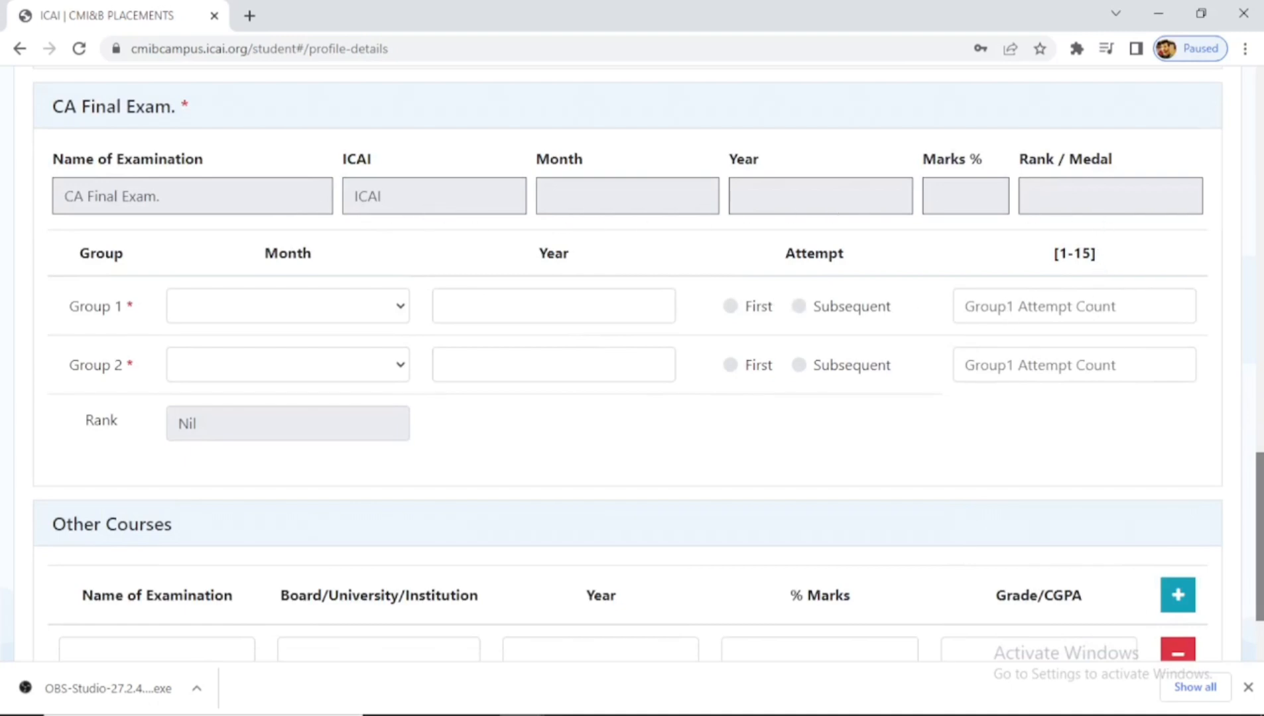
scroll(632, 365, "down", 1)
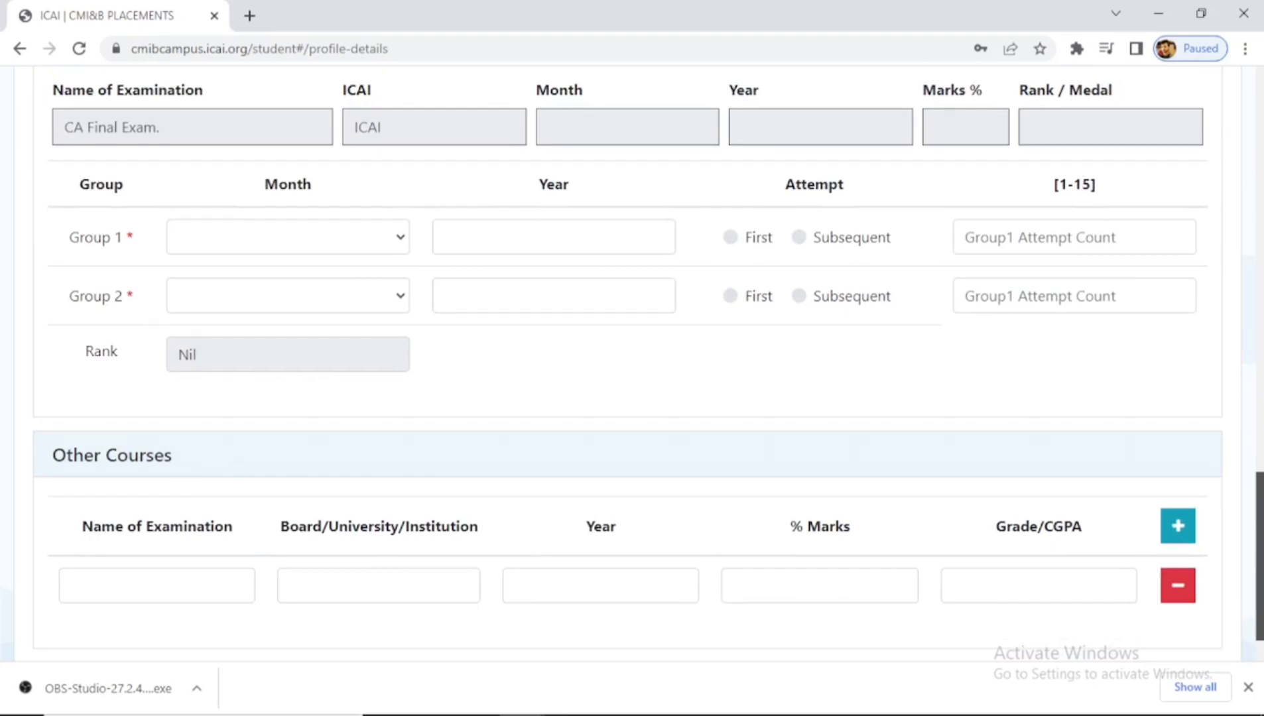
scroll(1069, 551, "down", 1)
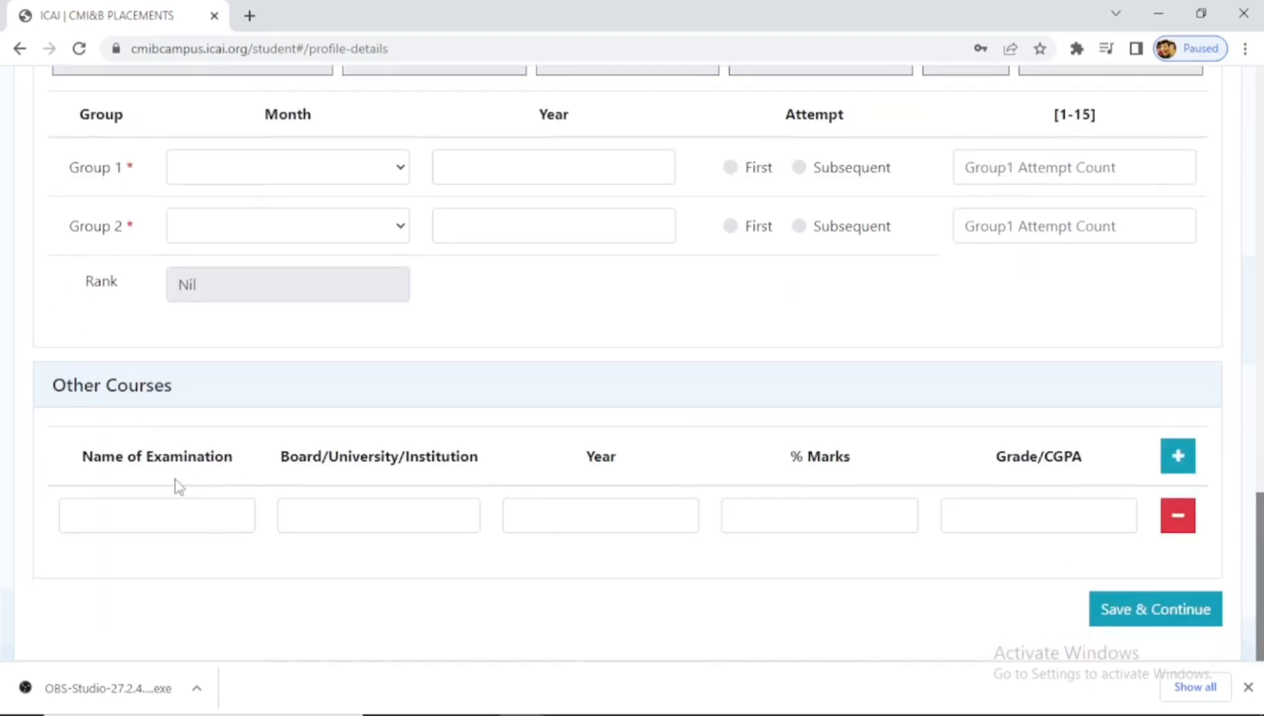
left_click(183, 509)
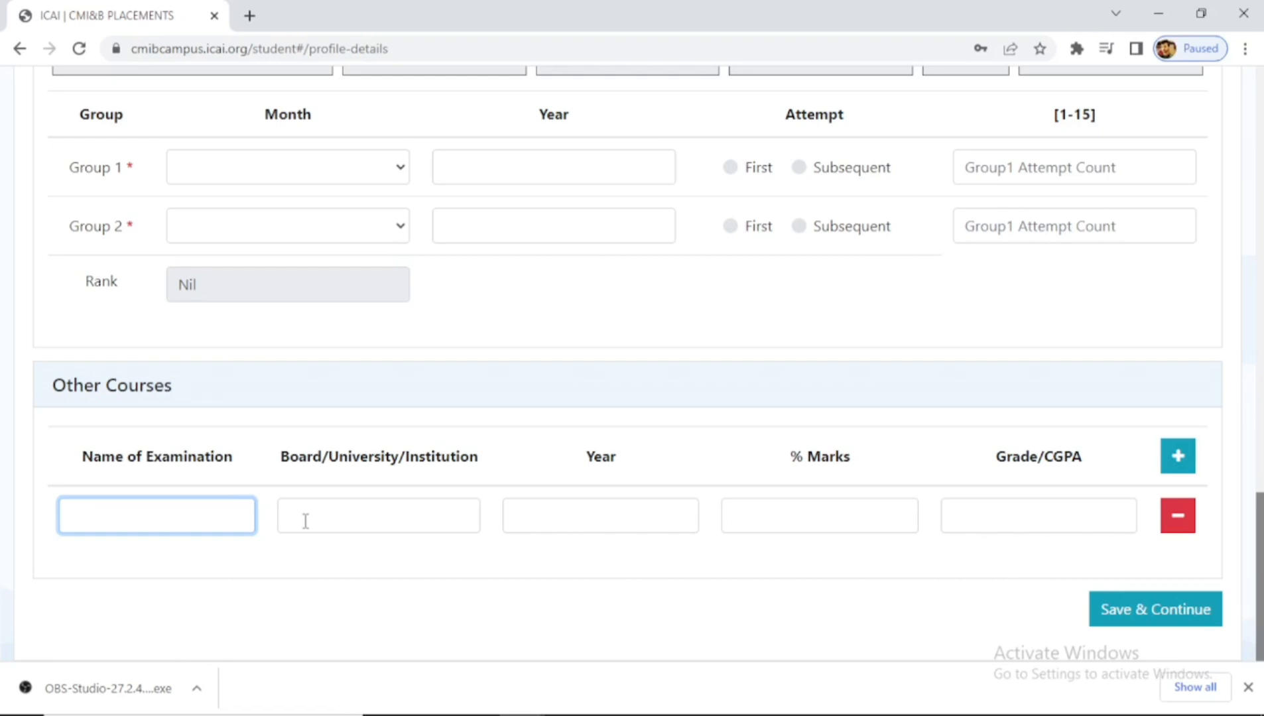
left_click_drag(1260, 576, 1260, 147)
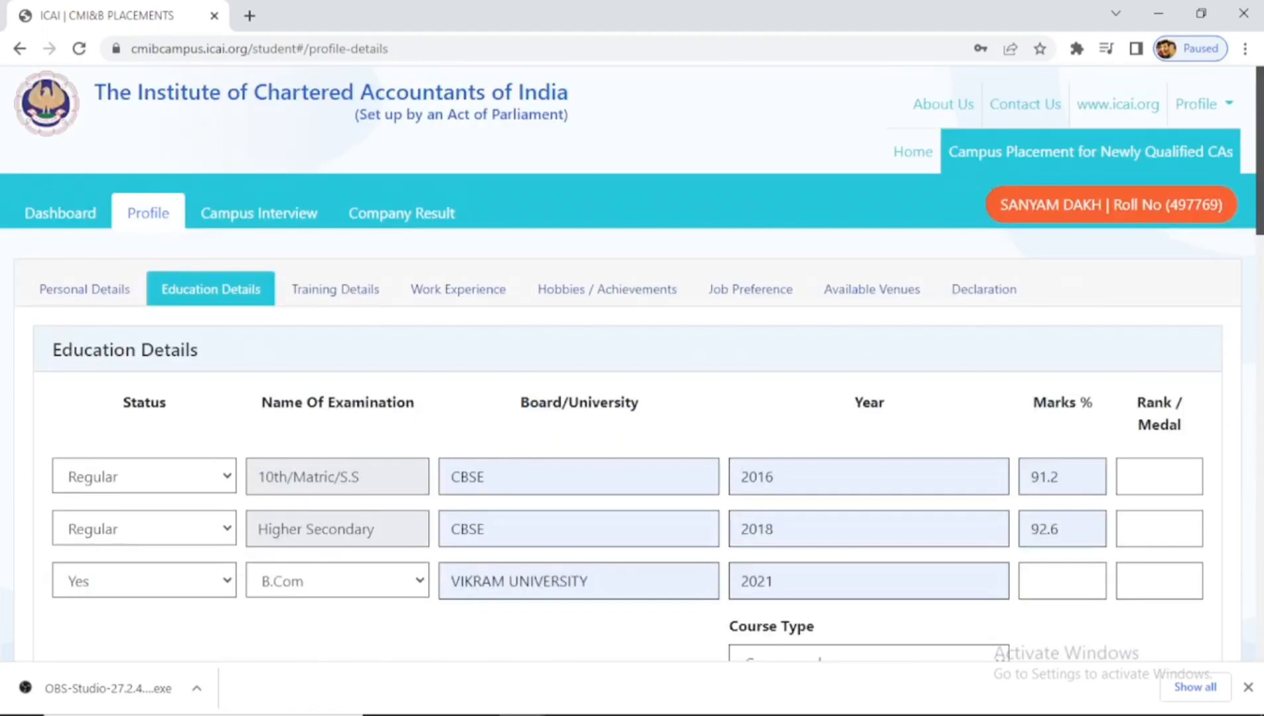
- In Training Details, mark MCS/GMCS as completed and go to the GMCS certificate number field
left_click(332, 292)
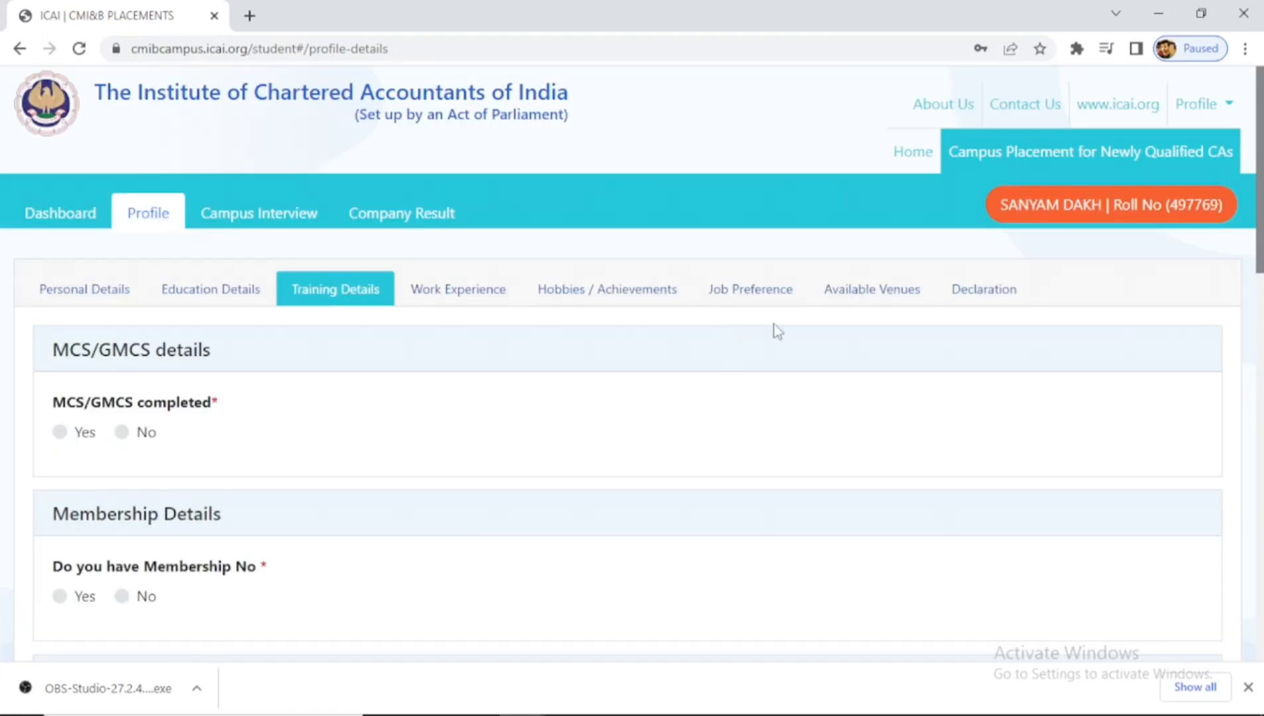
scroll(774, 323, "down", 1)
scroll(597, 299, "down", 2)
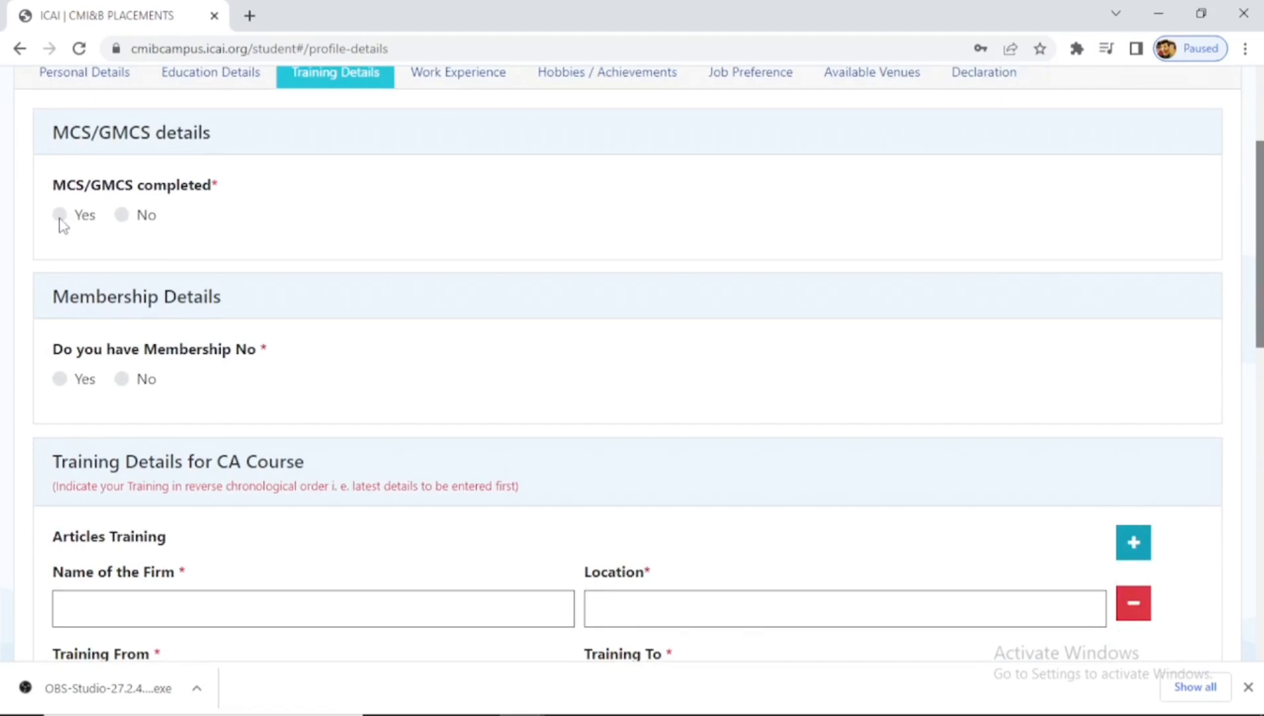
left_click(54, 214)
left_click(533, 236)
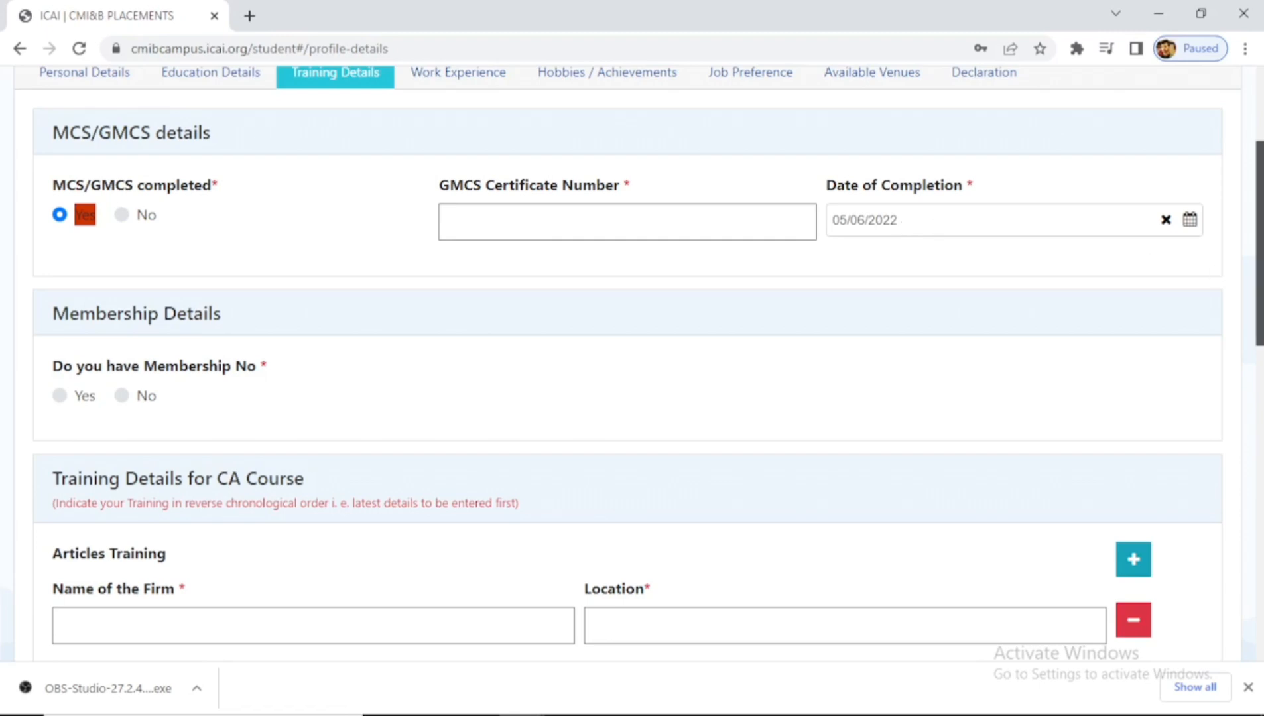
- Answer No for Membership No and bring up the Announcement undertaking form
scroll(1259, 265, "down", 2)
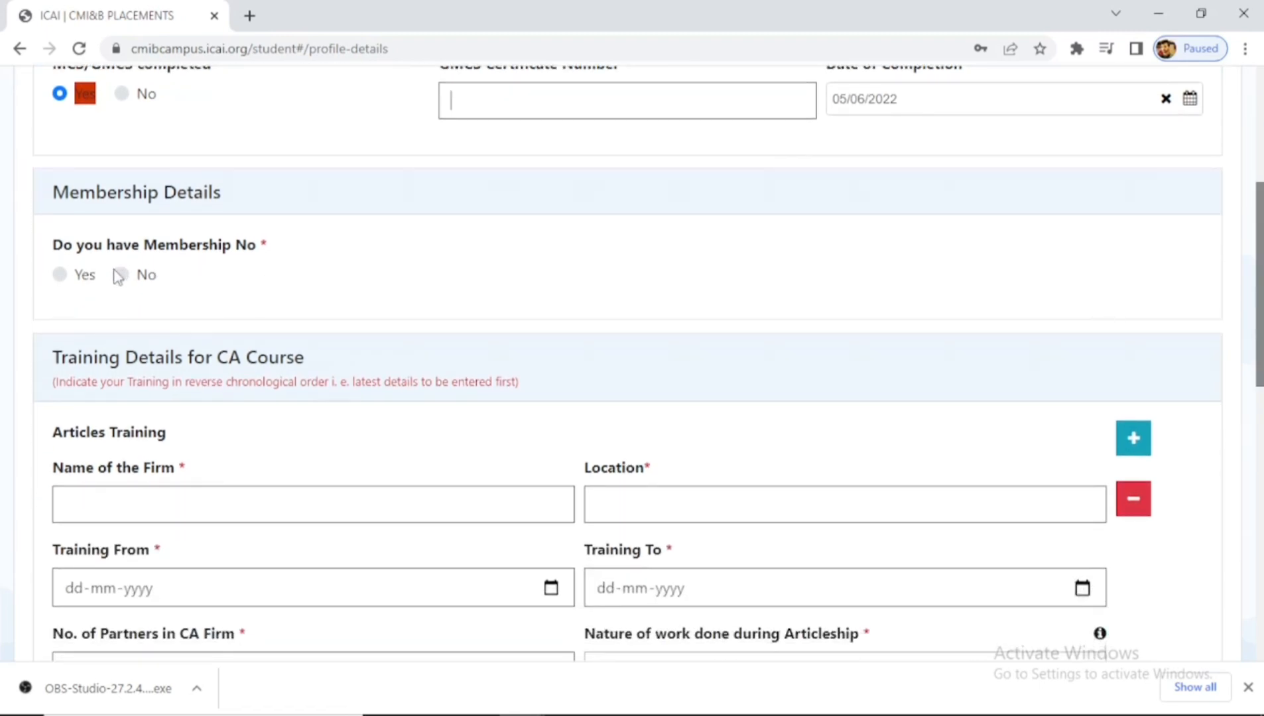
left_click(59, 274)
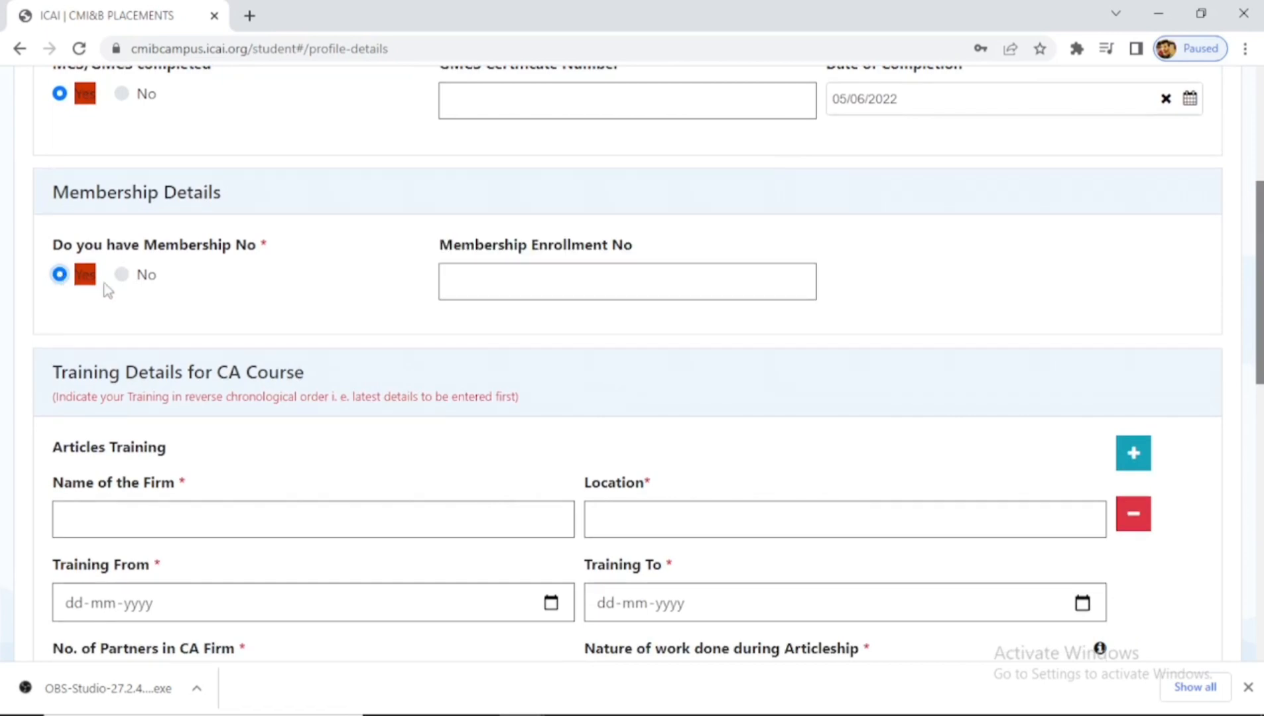
left_click(122, 276)
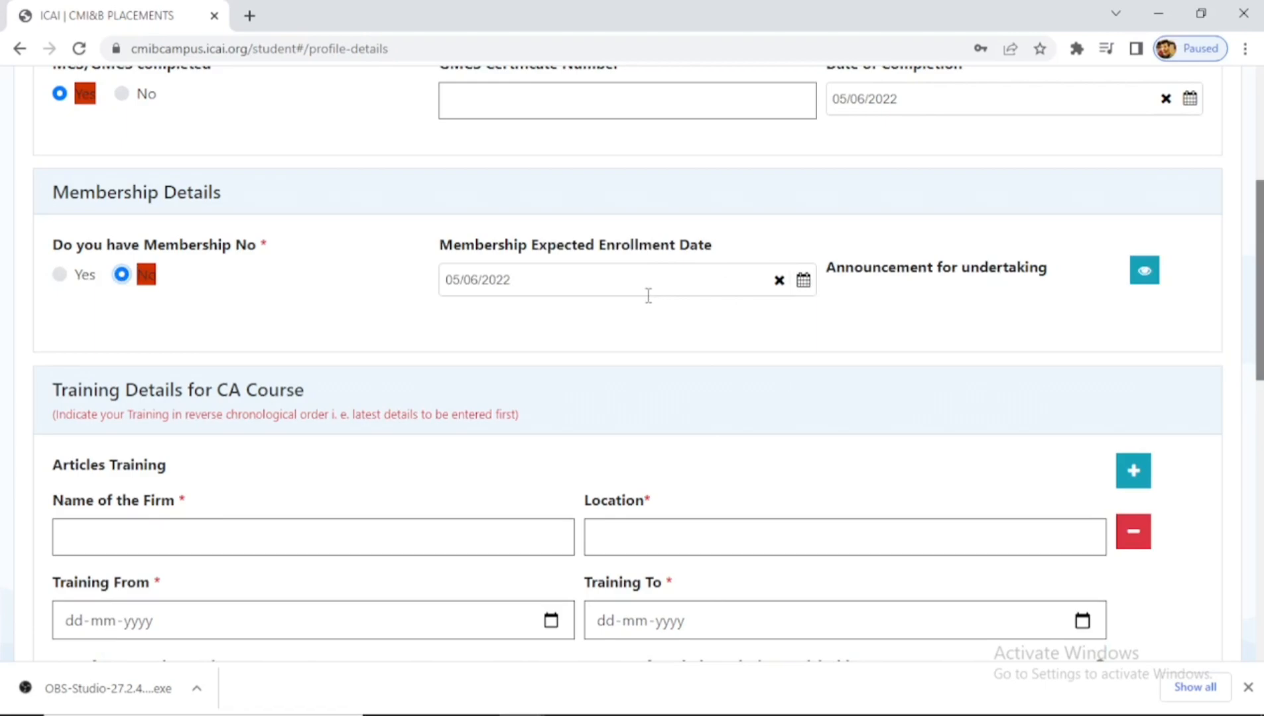
left_click(1142, 277)
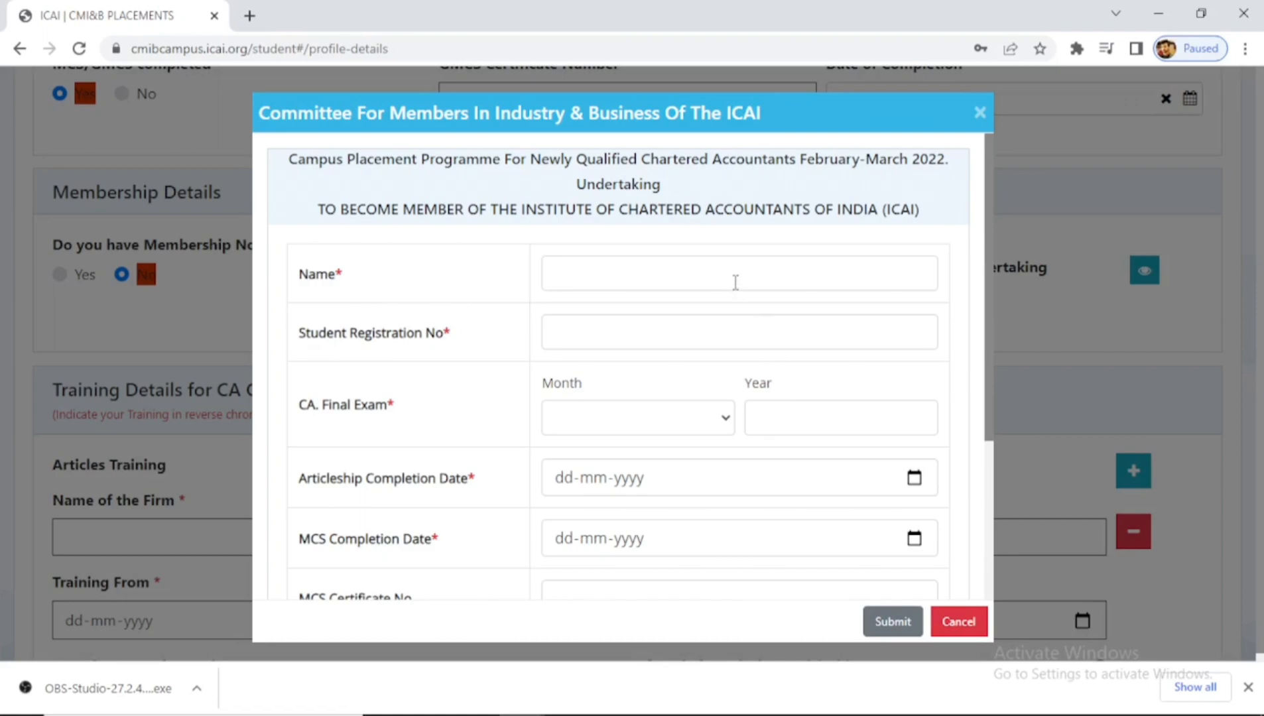
- Scroll through the membership undertaking form and Cancel it with all fields left empty
left_click(736, 282)
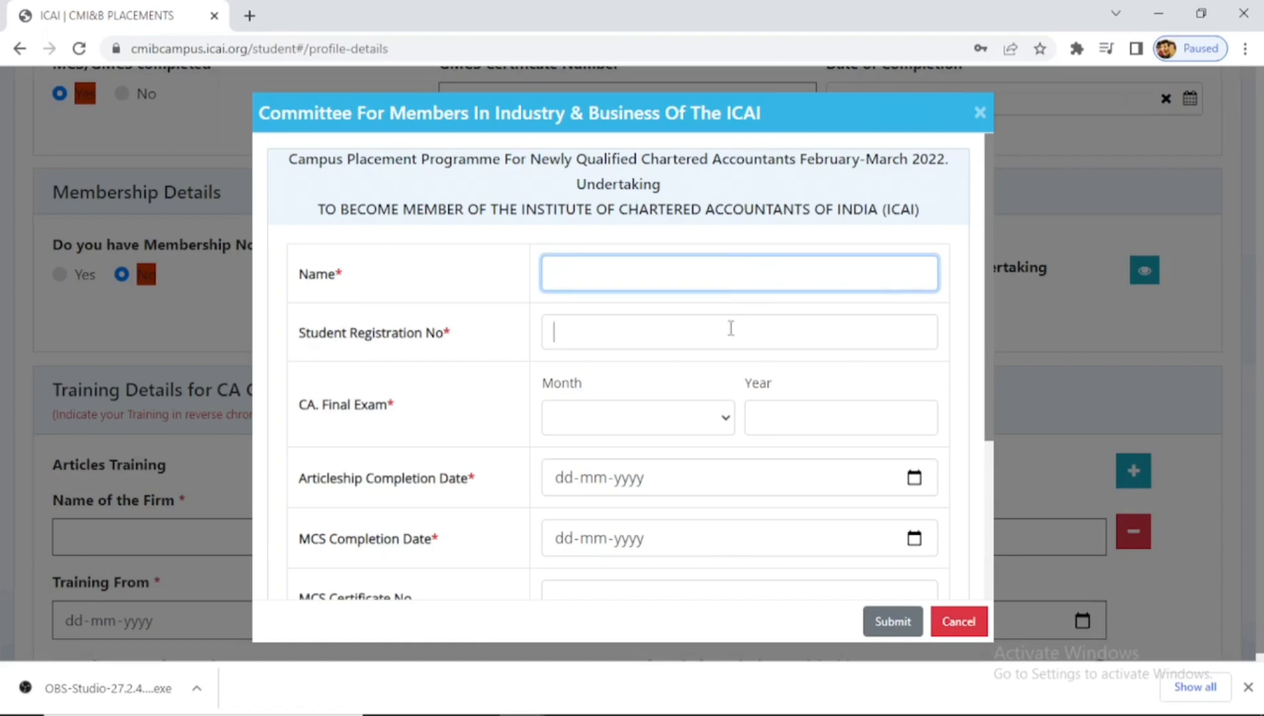
left_click(730, 331)
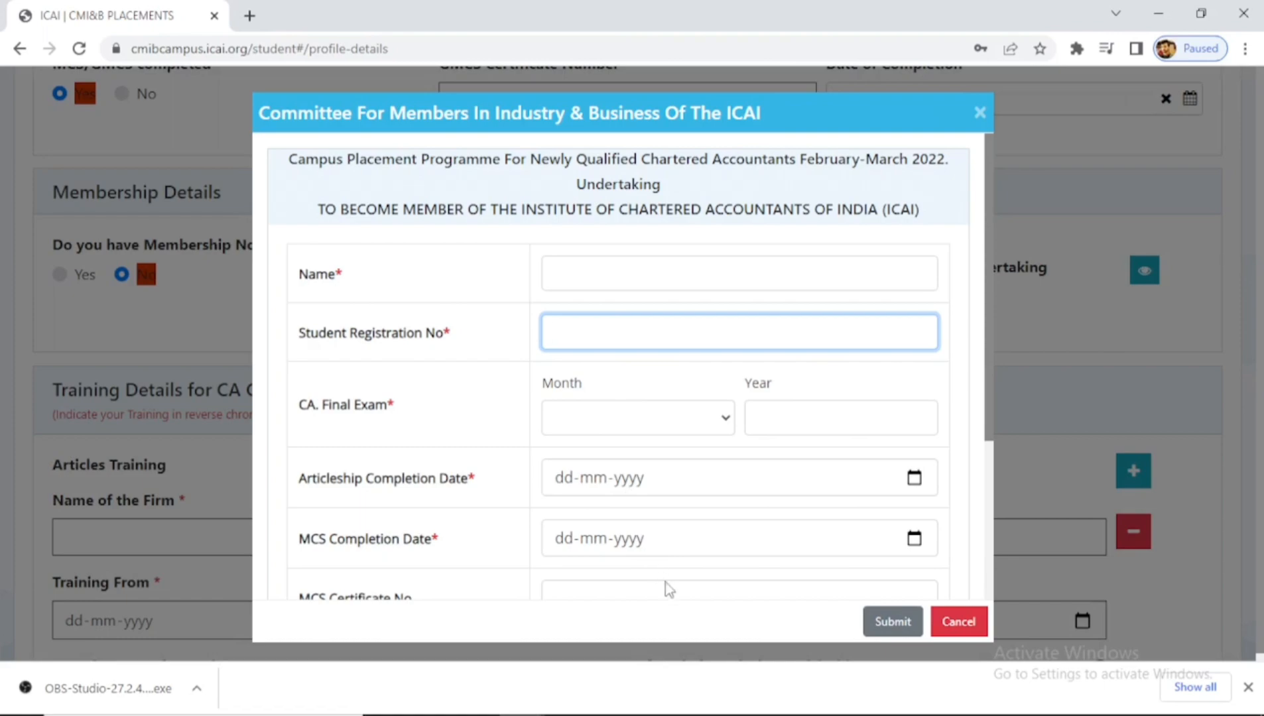
left_click_drag(989, 423, 988, 465)
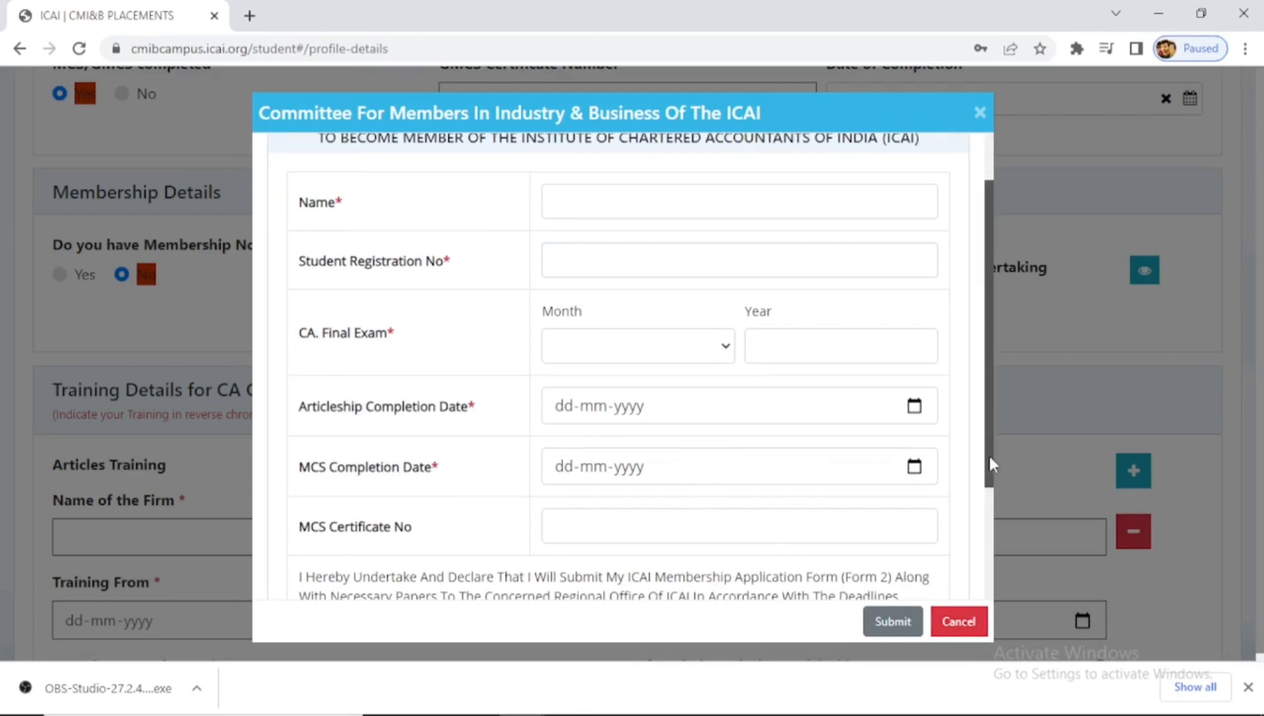
left_click_drag(991, 466, 967, 581)
left_click(959, 623)
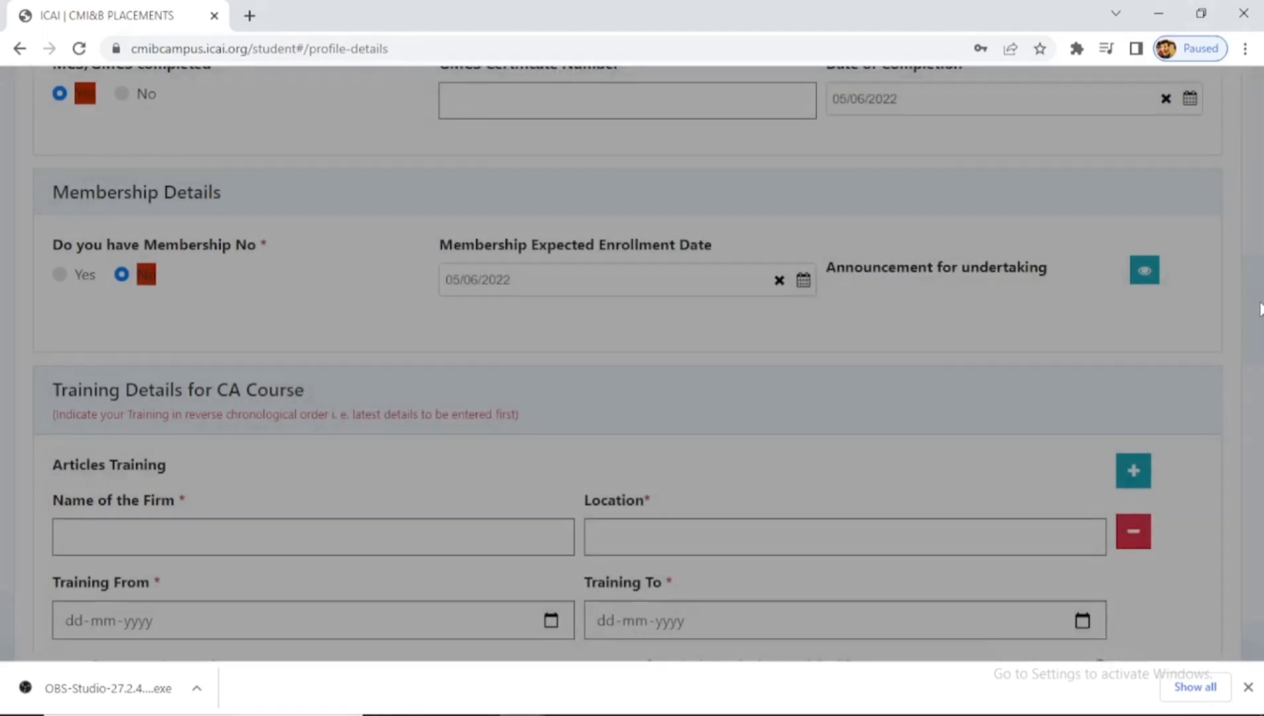
- Look through the articleship nature-of-work options list without selecting any
scroll(630, 365, "down", 3)
scroll(574, 189, "down", 3)
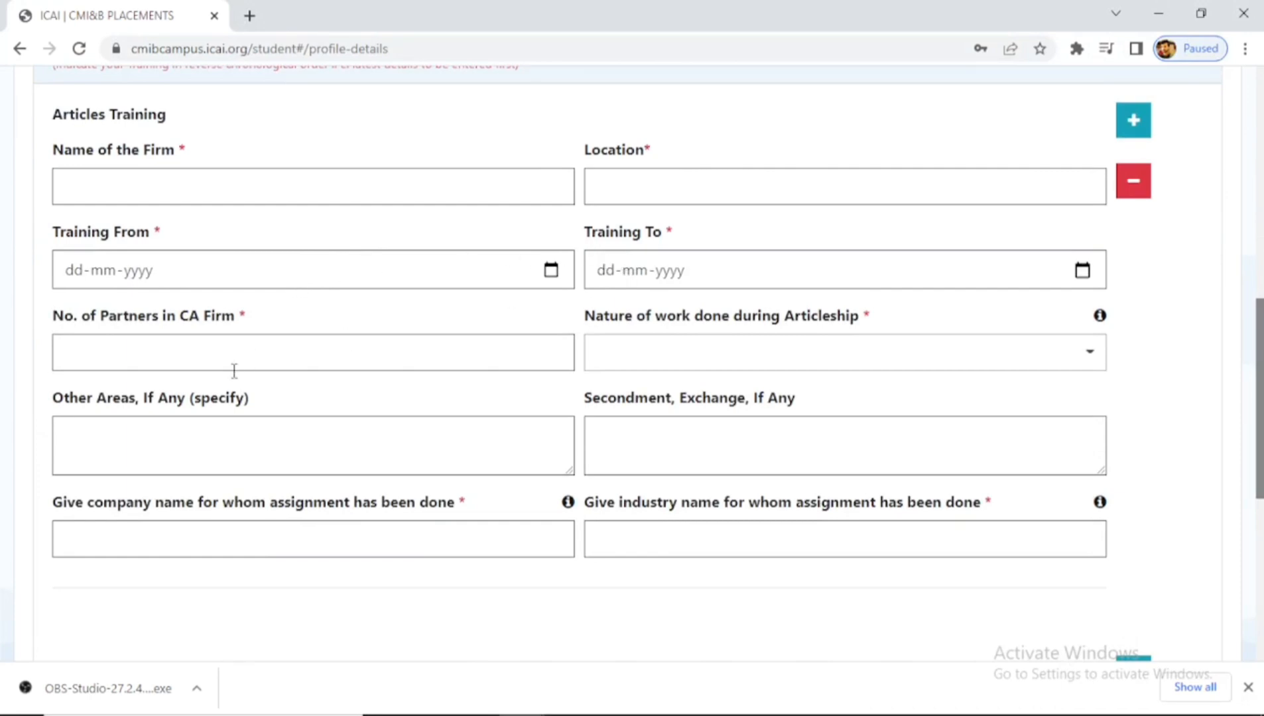
left_click(651, 365)
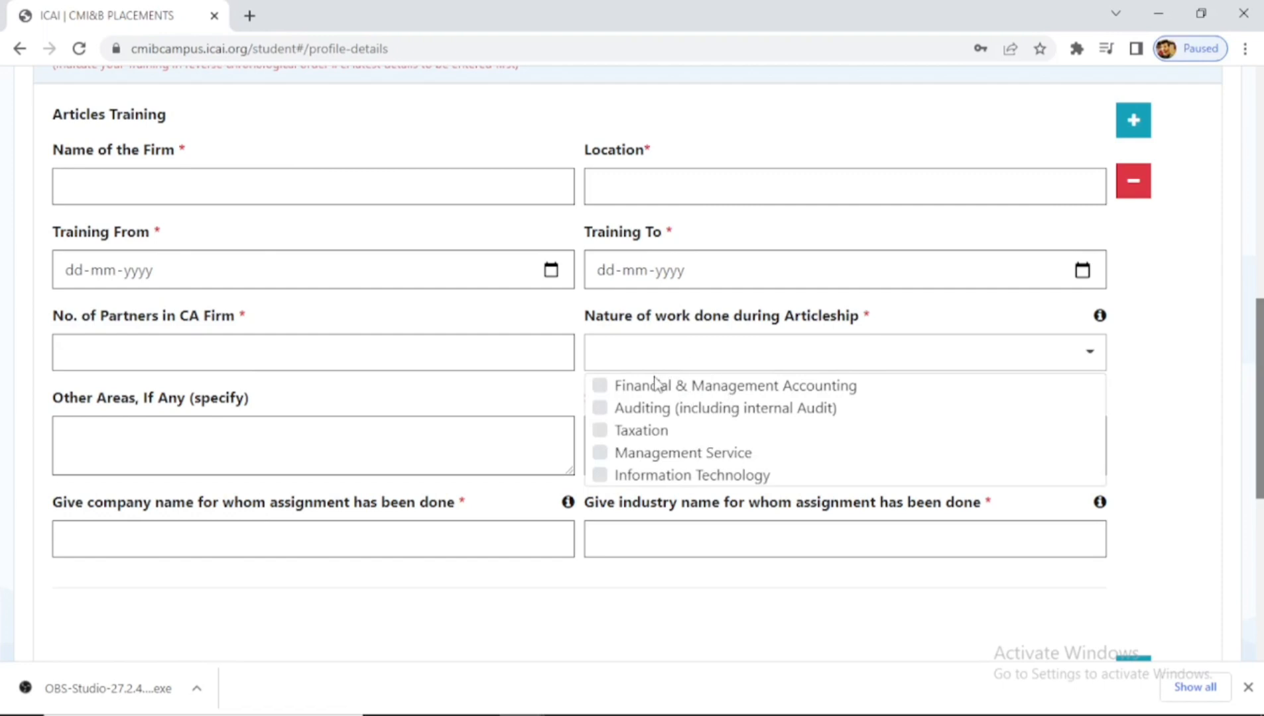
left_click_drag(1109, 451, 1106, 406)
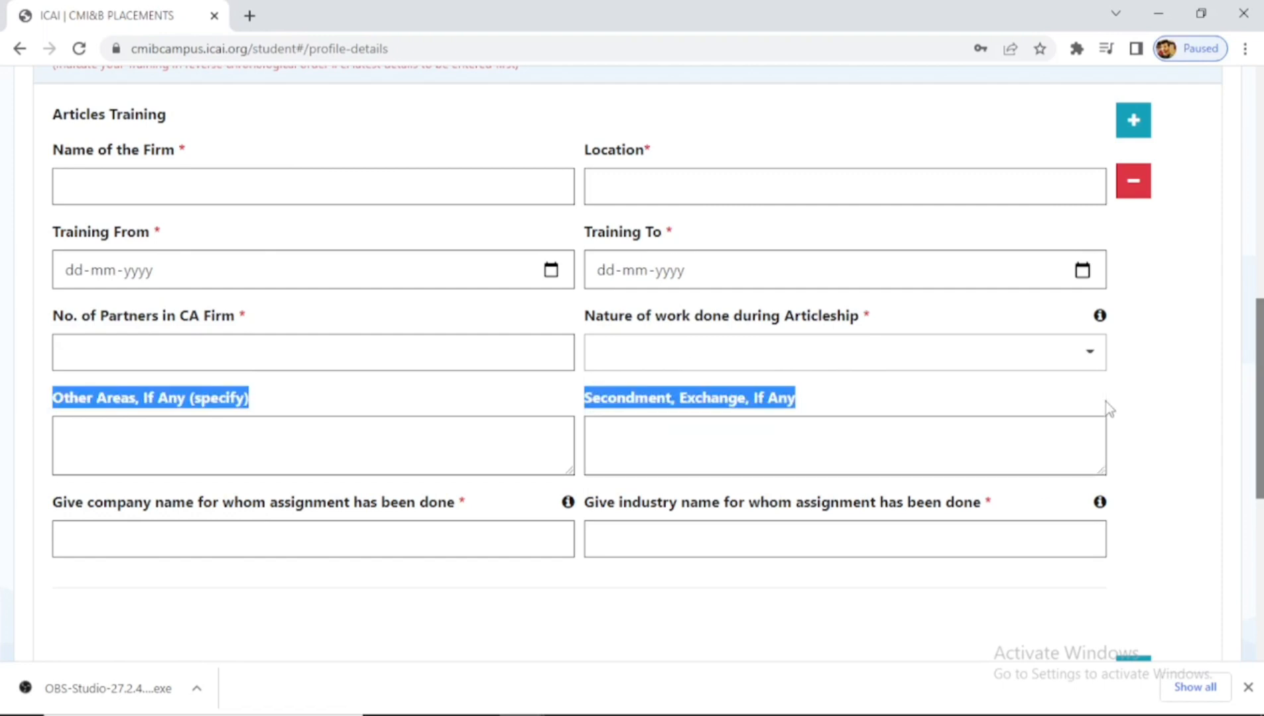
left_click(840, 374)
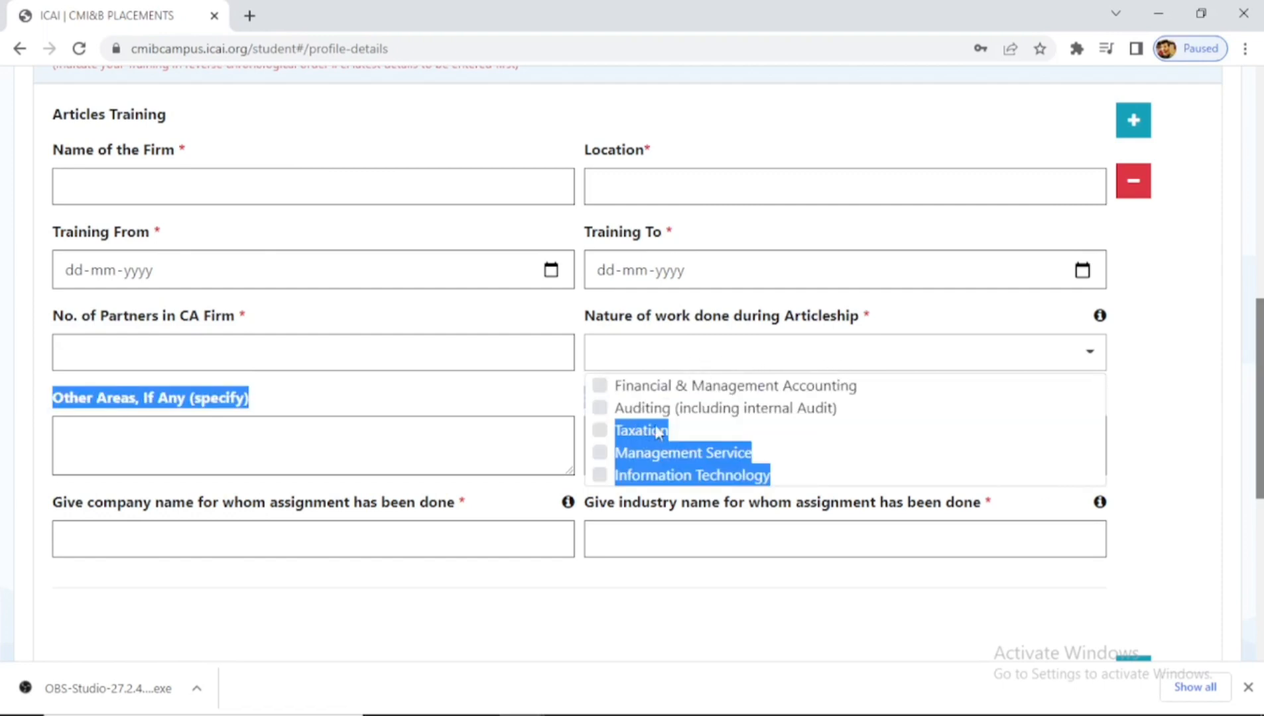
left_click(1202, 389)
left_click(1070, 353)
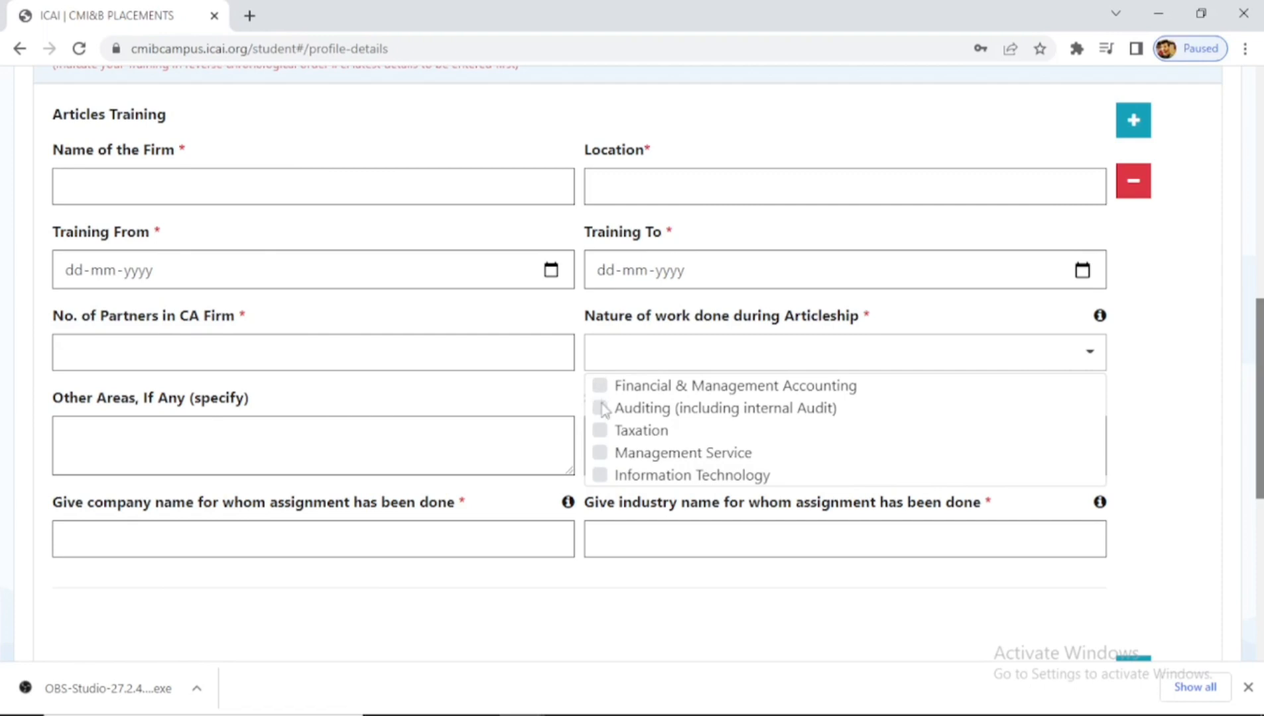
left_click(470, 406)
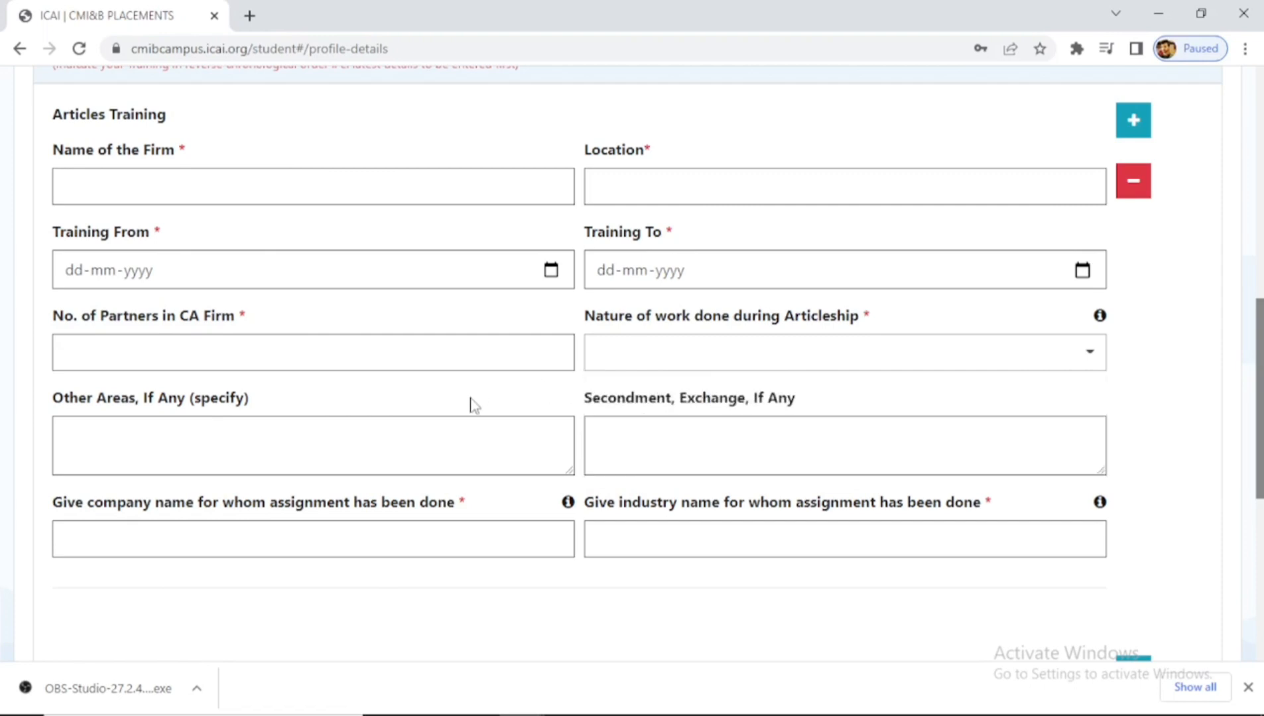
- Type sample text IMPORTANT into the Other Areas box, then delete it
left_click(381, 451)
type("IN")
key("BackSpace")
type("MPORTANT")
key("BackSpace")
key("BackSpace")
key("BackSpace")
key("BackSpace")
key("BackSpace")
key("BackSpace")
key("BackSpace")
key("BackSpace")
key("BackSpace")
- Enter 'XZY LIMITED, ABC LTD' as the Articles Training company name
scroll(1259, 398, "down", 2)
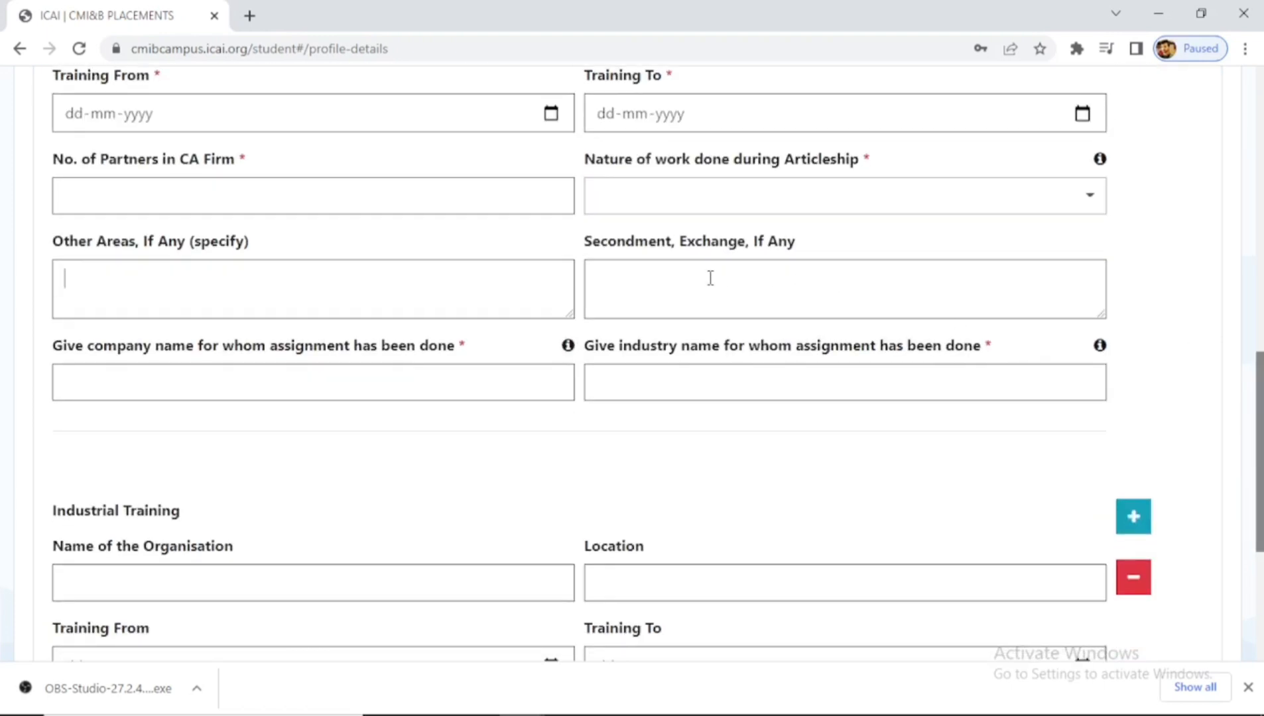
left_click(263, 381)
mouse_move(568, 348)
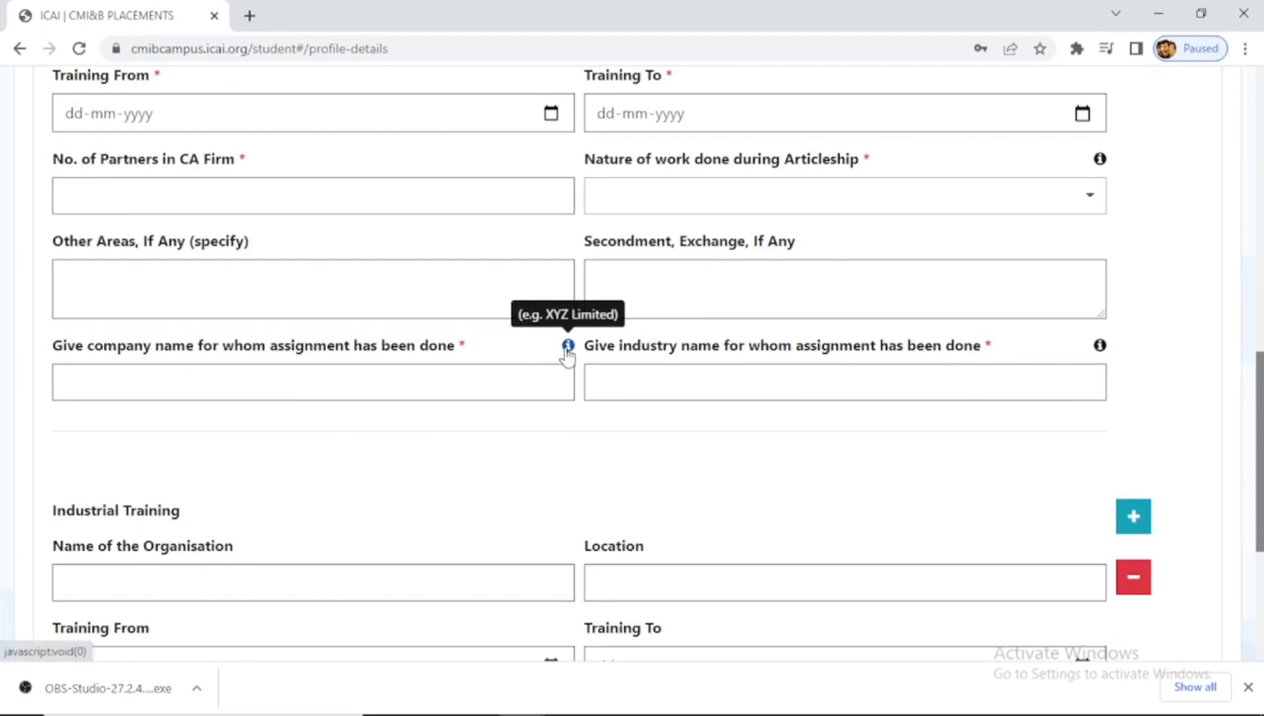
type("XZY LIMITED, ABD")
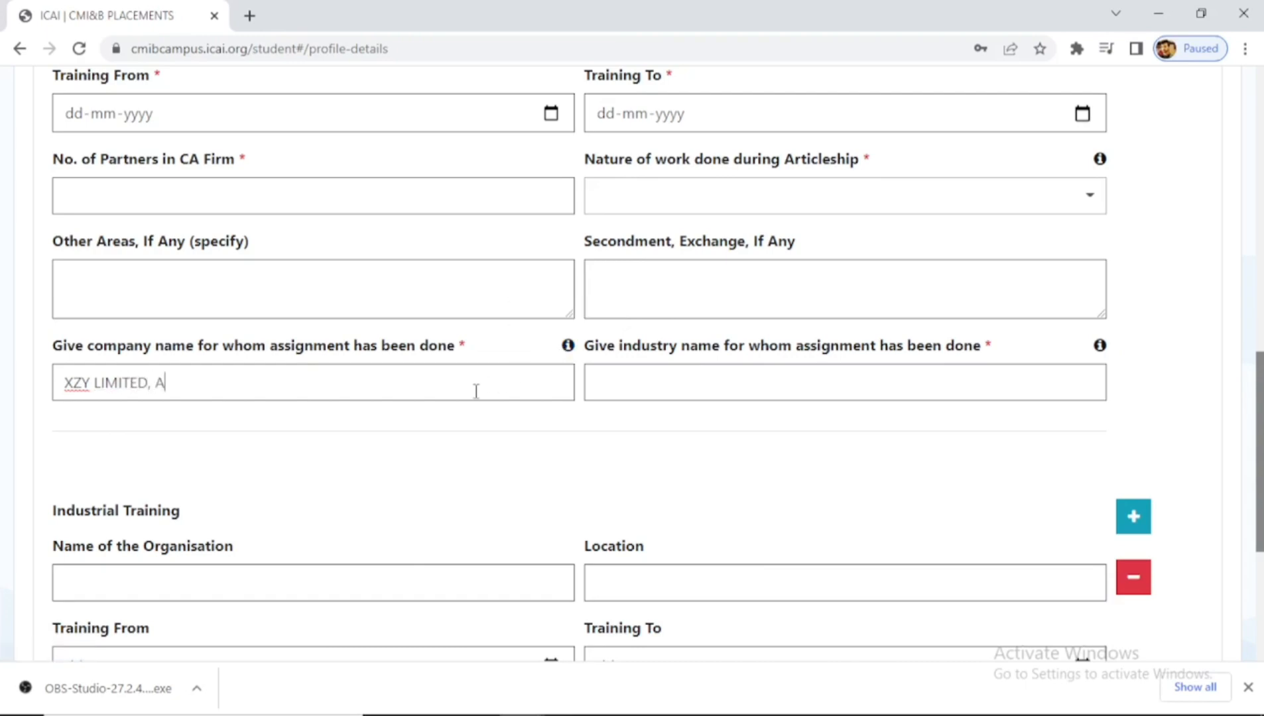
key("BackSpace")
type("C LTD")
key("Tab")
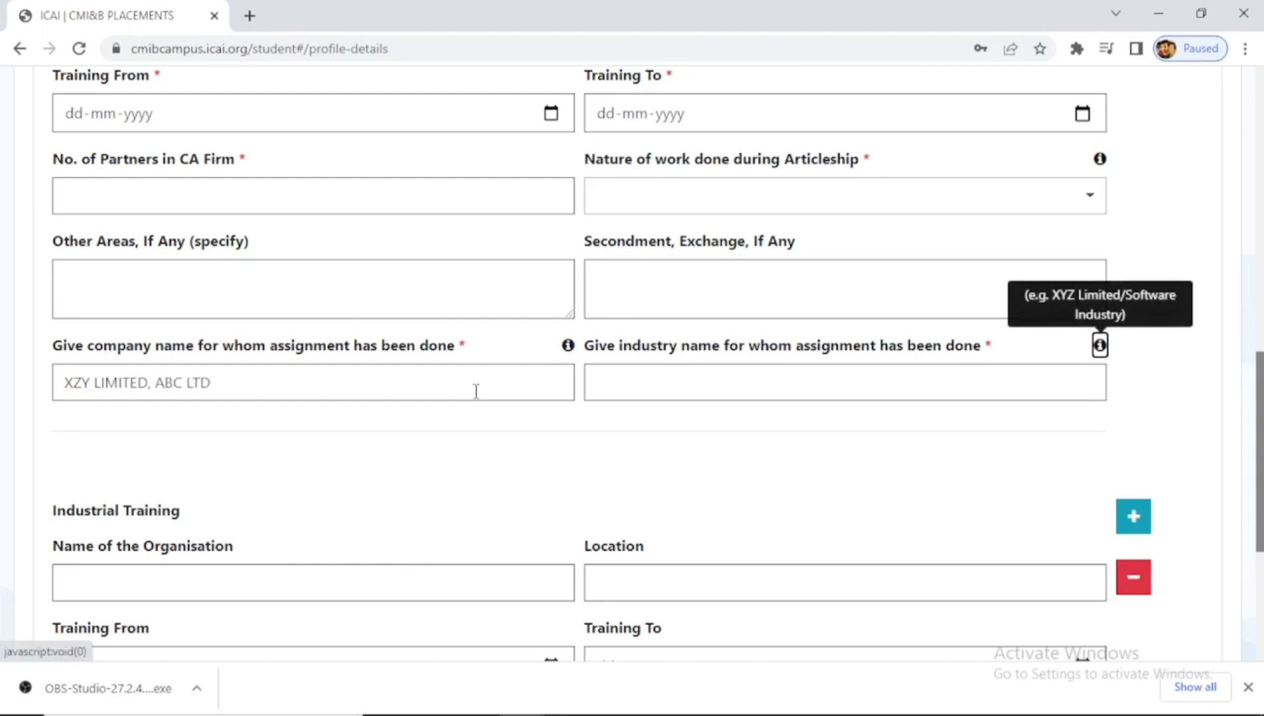
- Enter 'XYZ LIMITED/SERVICE INDUSTRY, ABC LTD/' as industry name, correcting INDUSTRY via spell-check
left_click(654, 380)
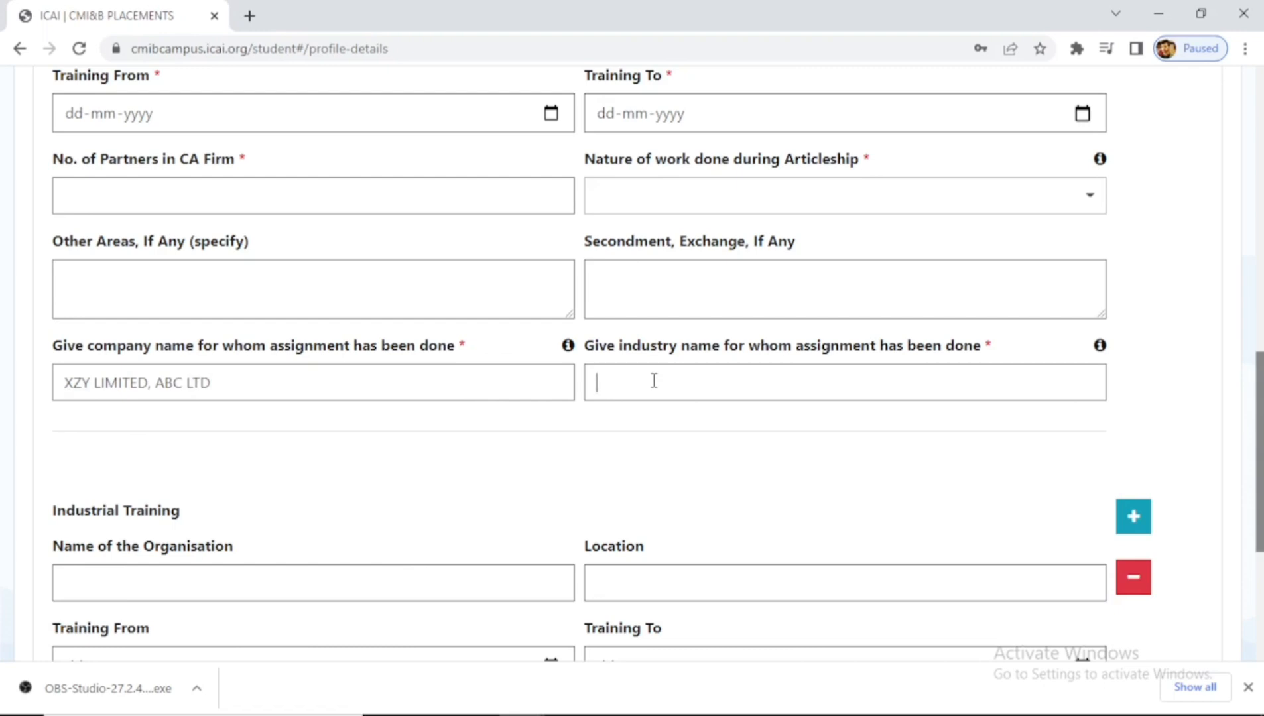
type("XYZ LIMITED")
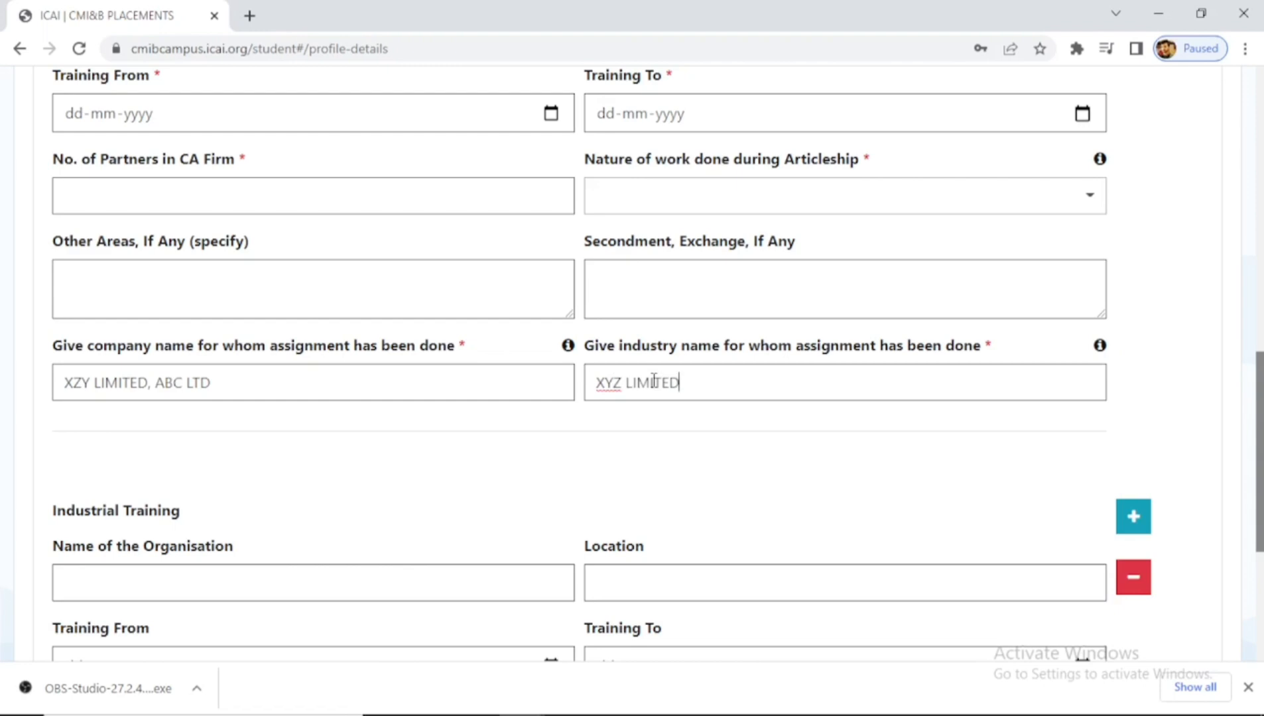
type("/")
type("MA")
key("BackSpace")
key("BackSpace")
type("SERVICE INDUST")
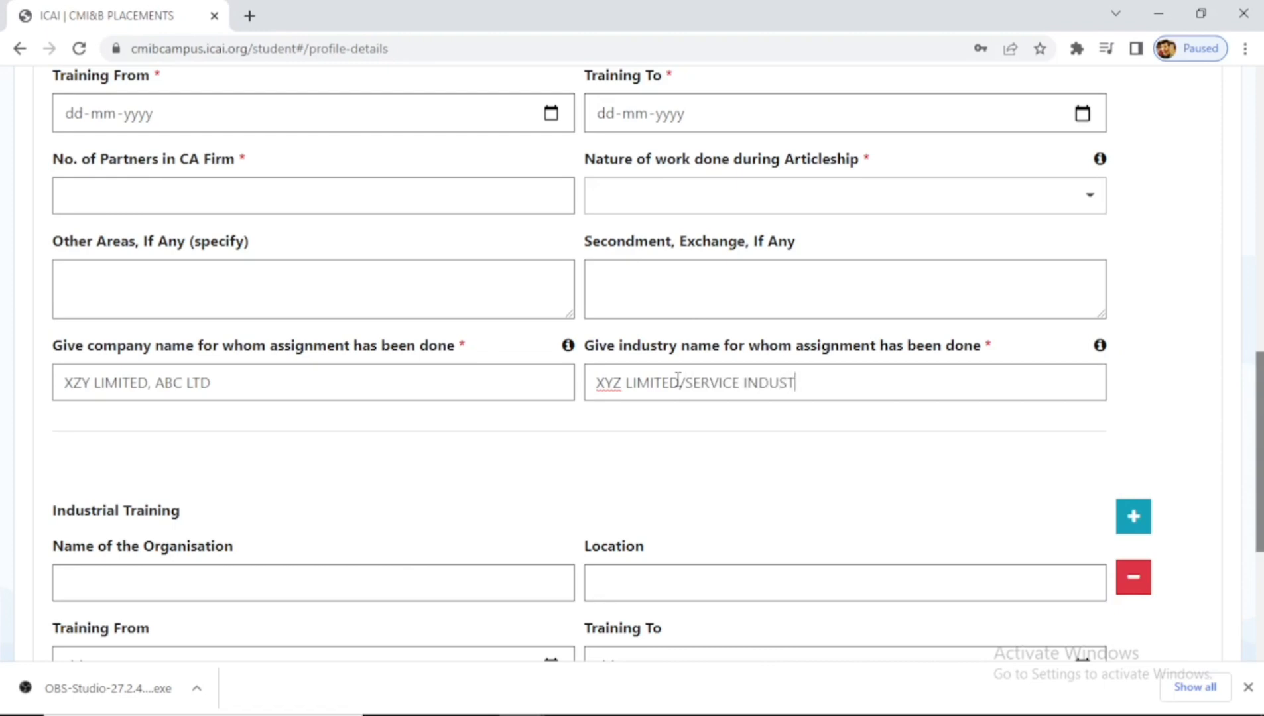
type("USTY,")
key("Left")
key("Left")
right_click(820, 384)
left_click(856, 398)
type("ABC LTD/")
mouse_move(1099, 354)
scroll(1244, 433, "down", 5)
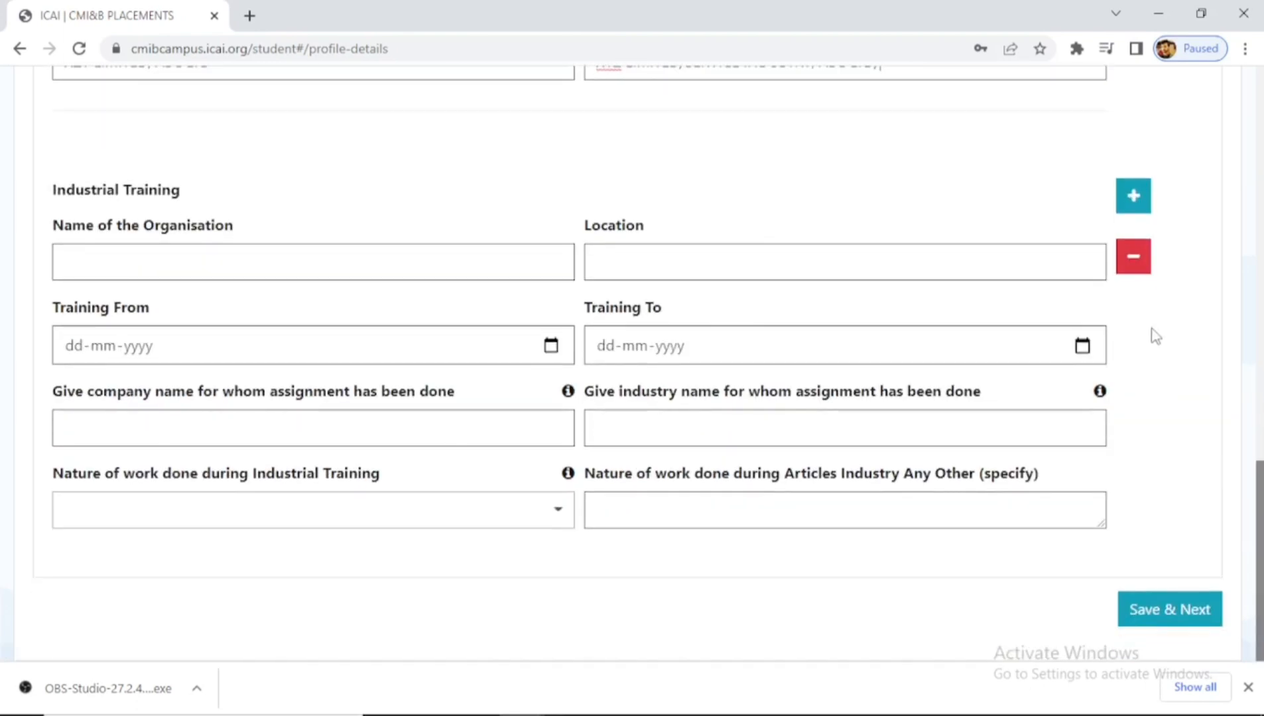
- Remove the blank Industrial Training entry, answer No to work experience, and view the Achievements questions
left_click(1136, 260)
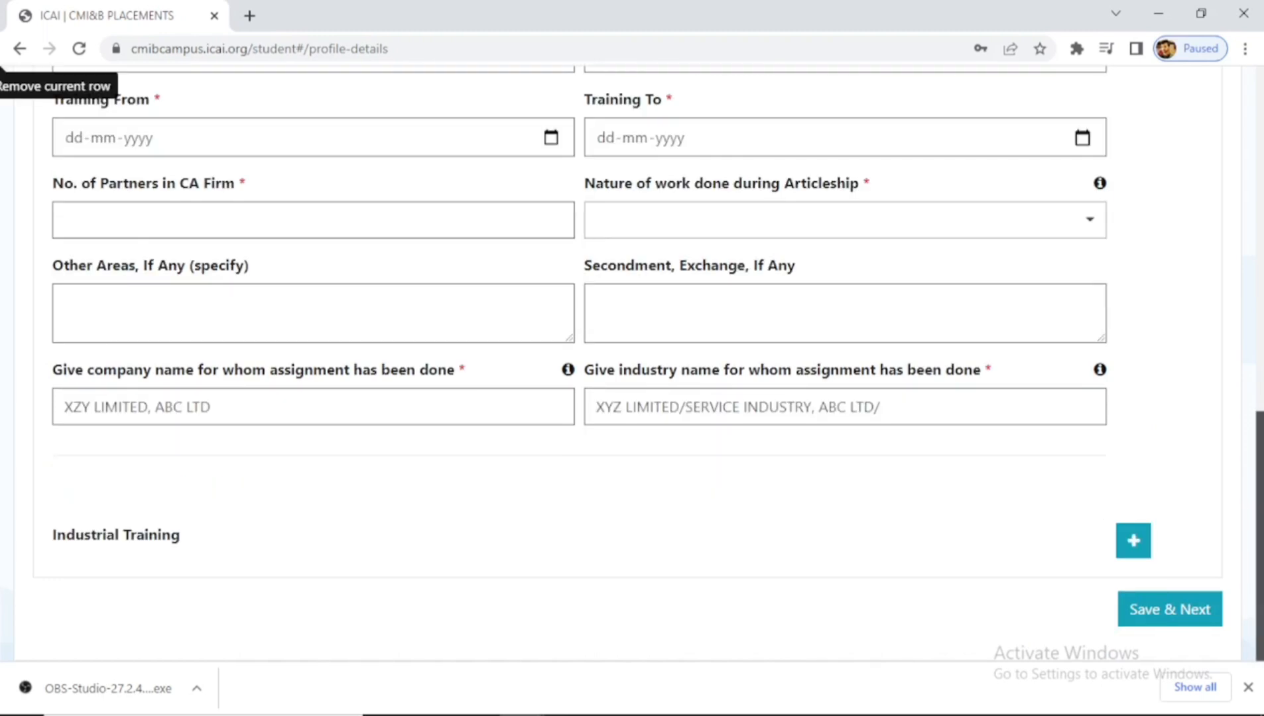
left_click_drag(1259, 478, 1260, 119)
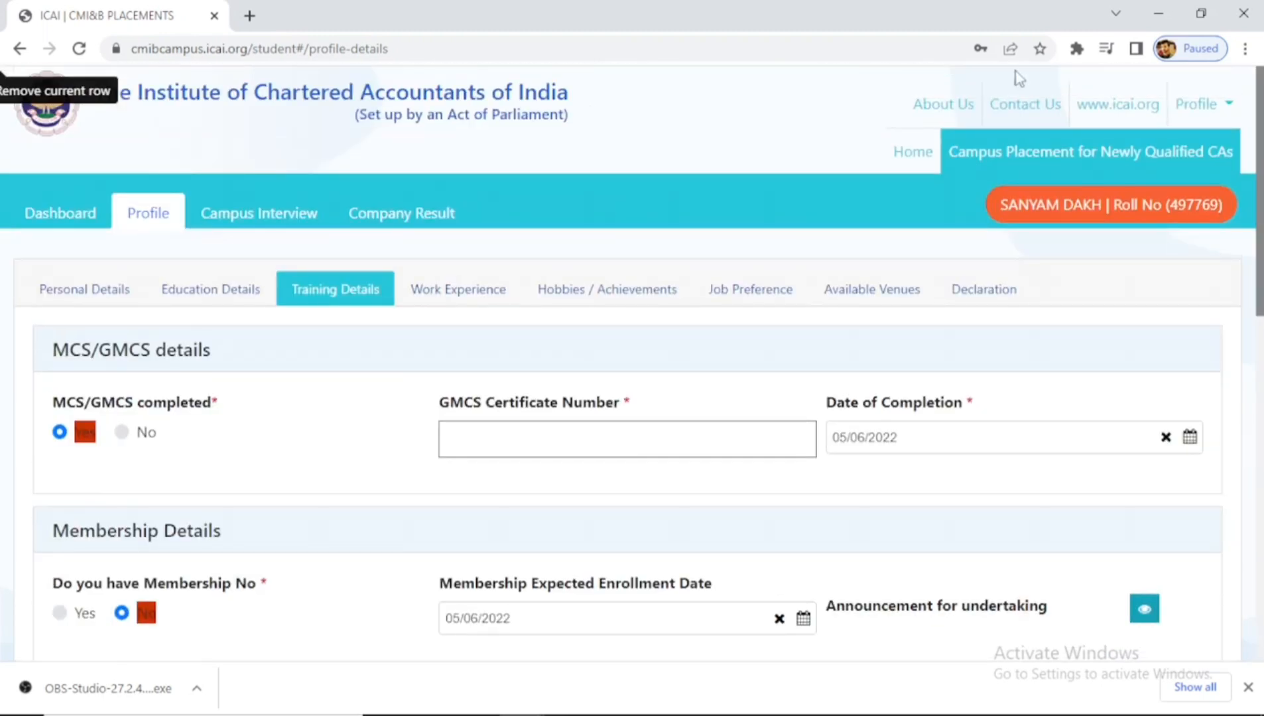
left_click(450, 304)
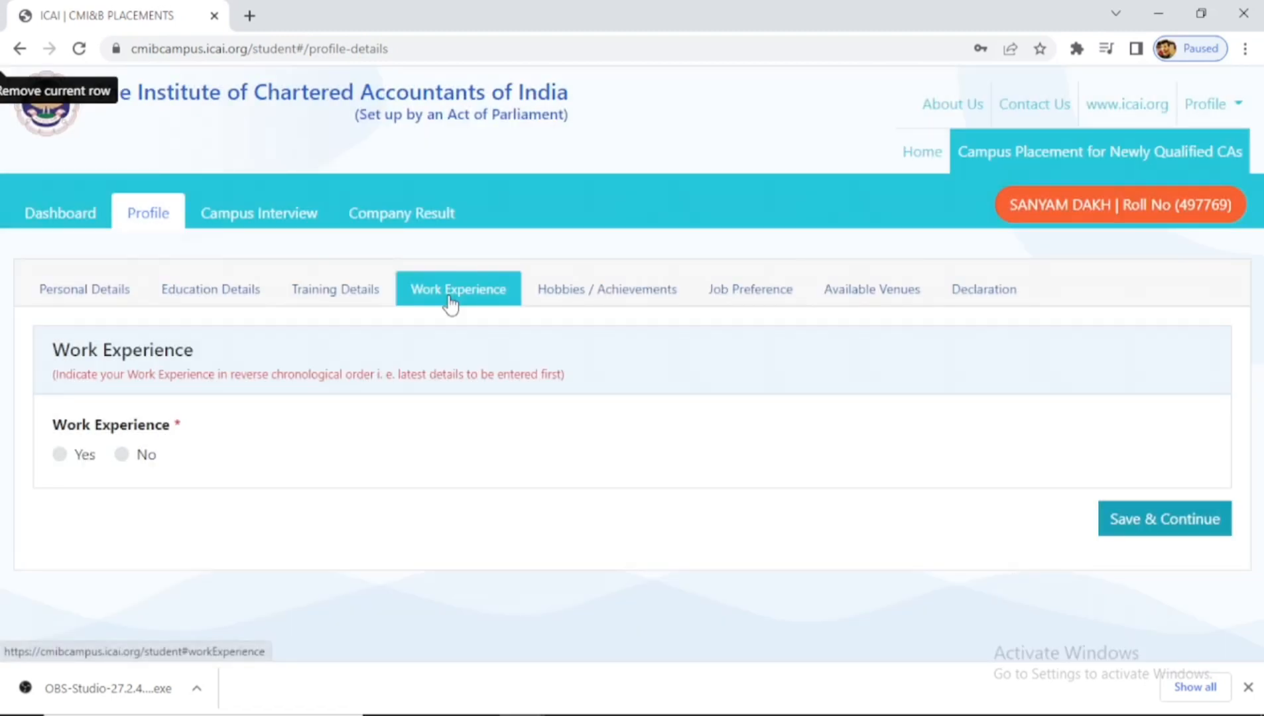
left_click(61, 456)
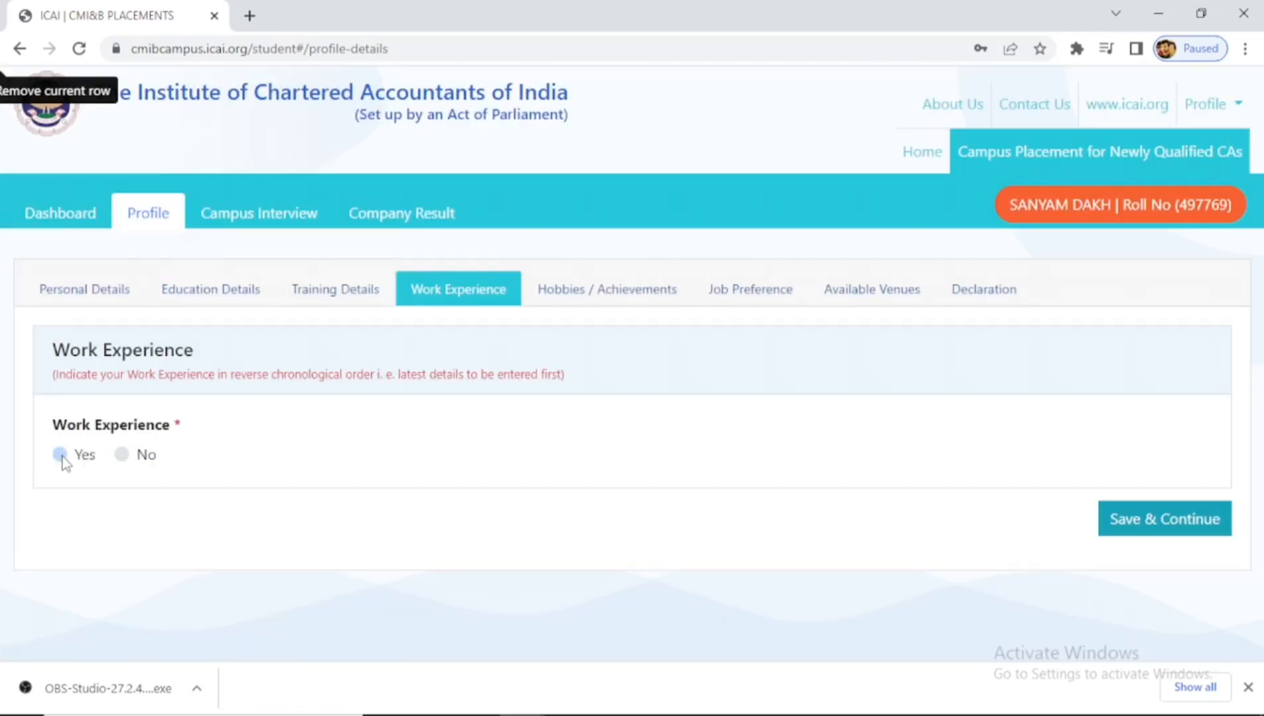
scroll(229, 539, "down", 7)
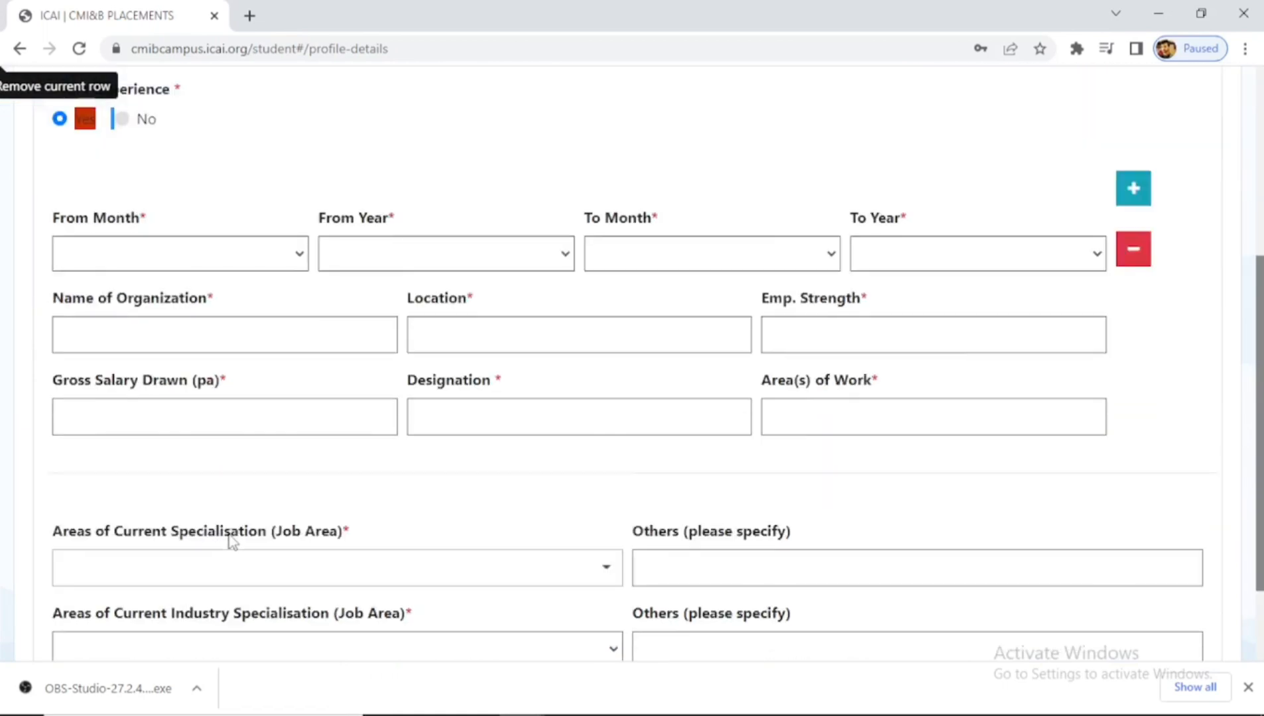
scroll(231, 540, "up", 7)
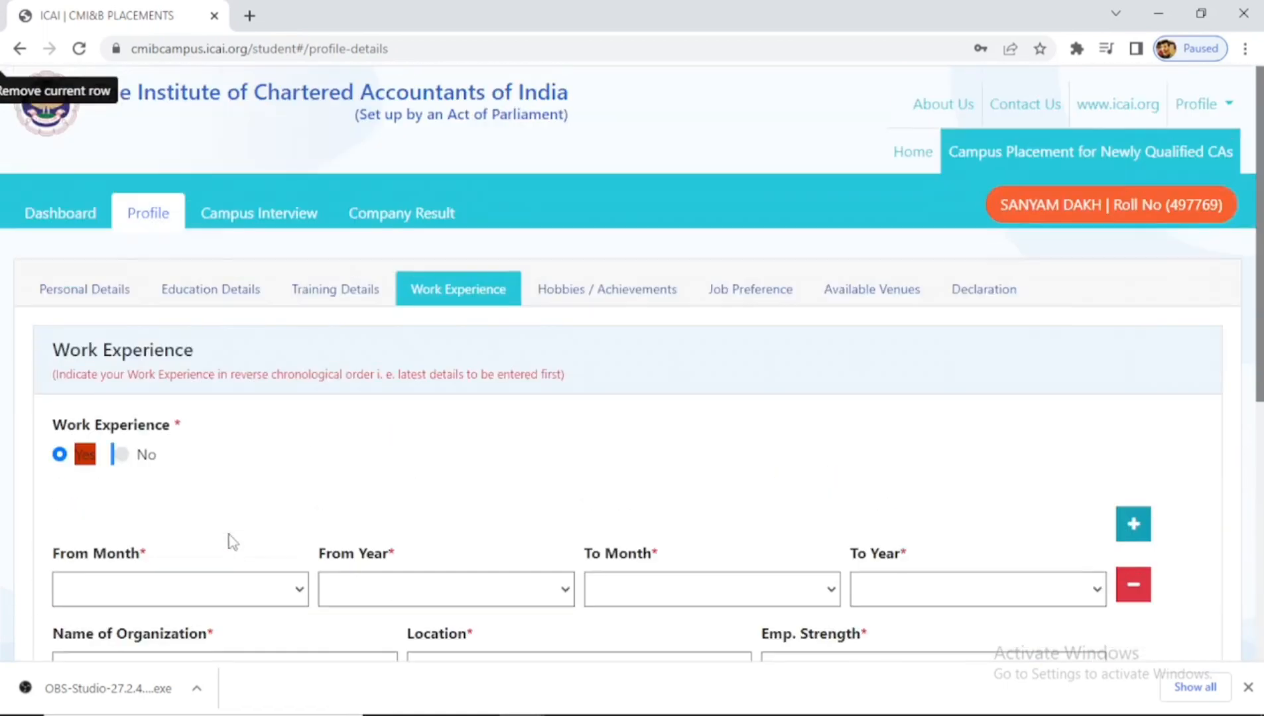
left_click(121, 454)
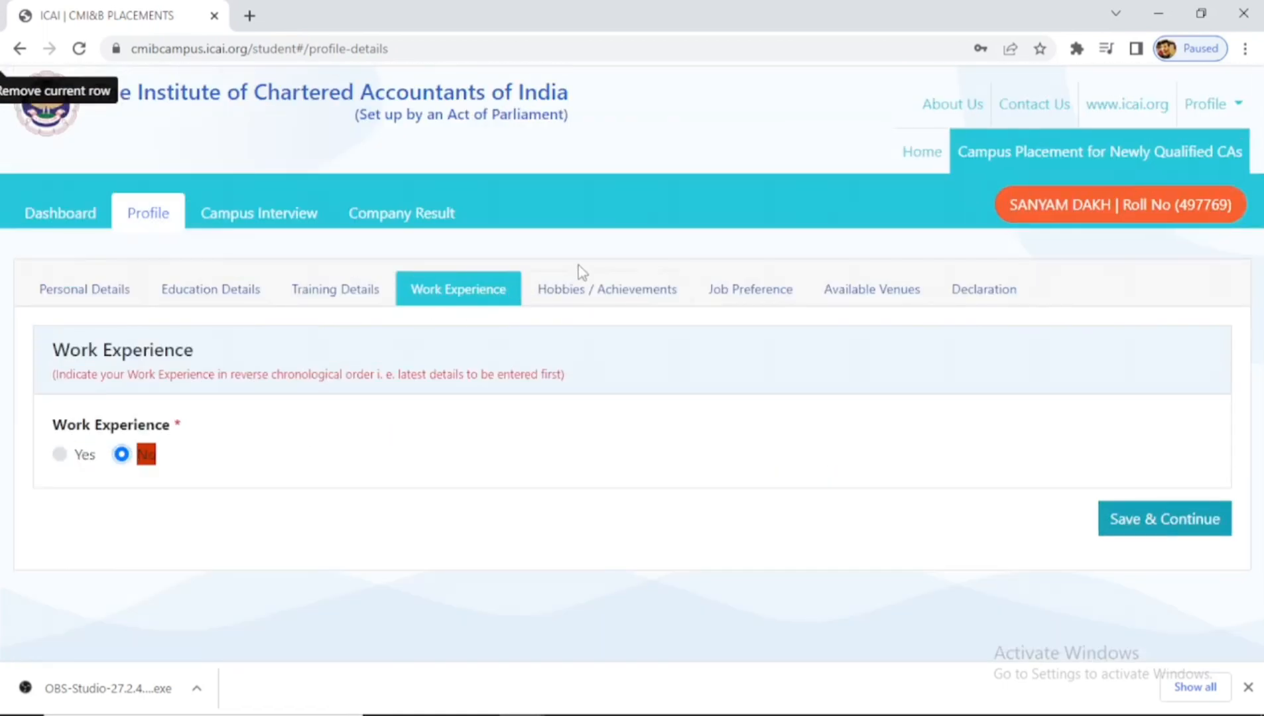
left_click(600, 292)
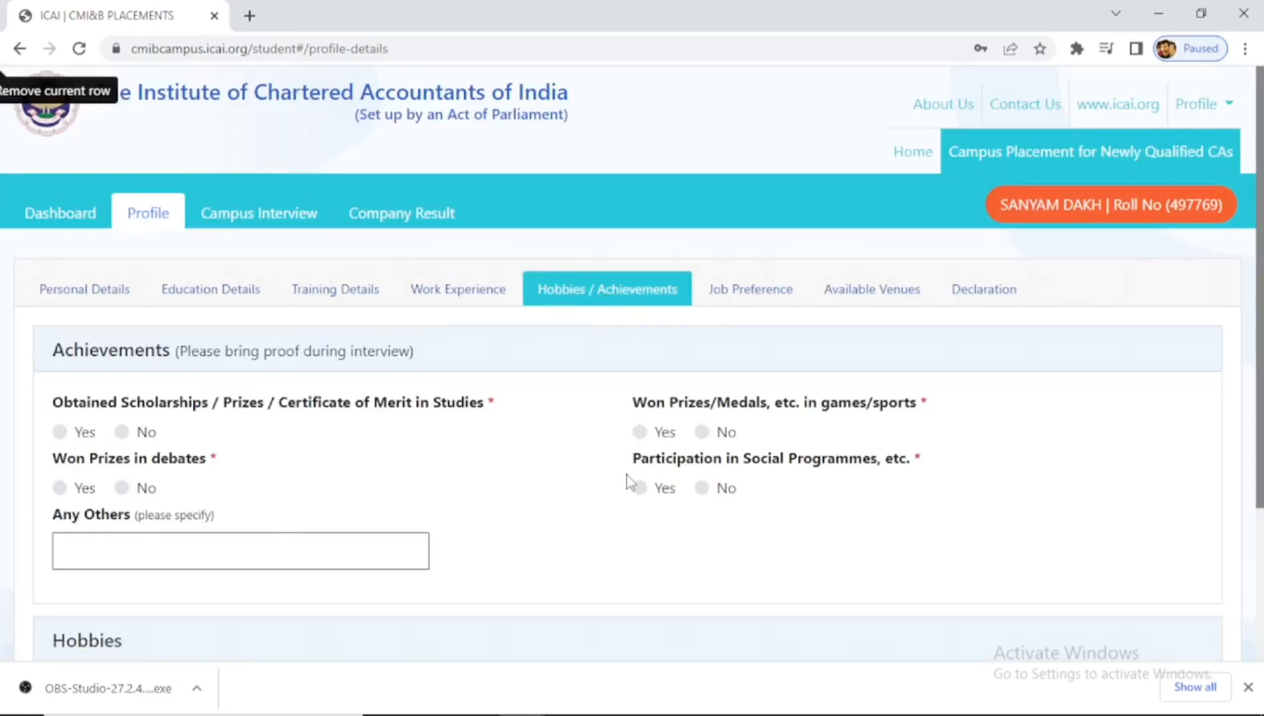
double_click(180, 356)
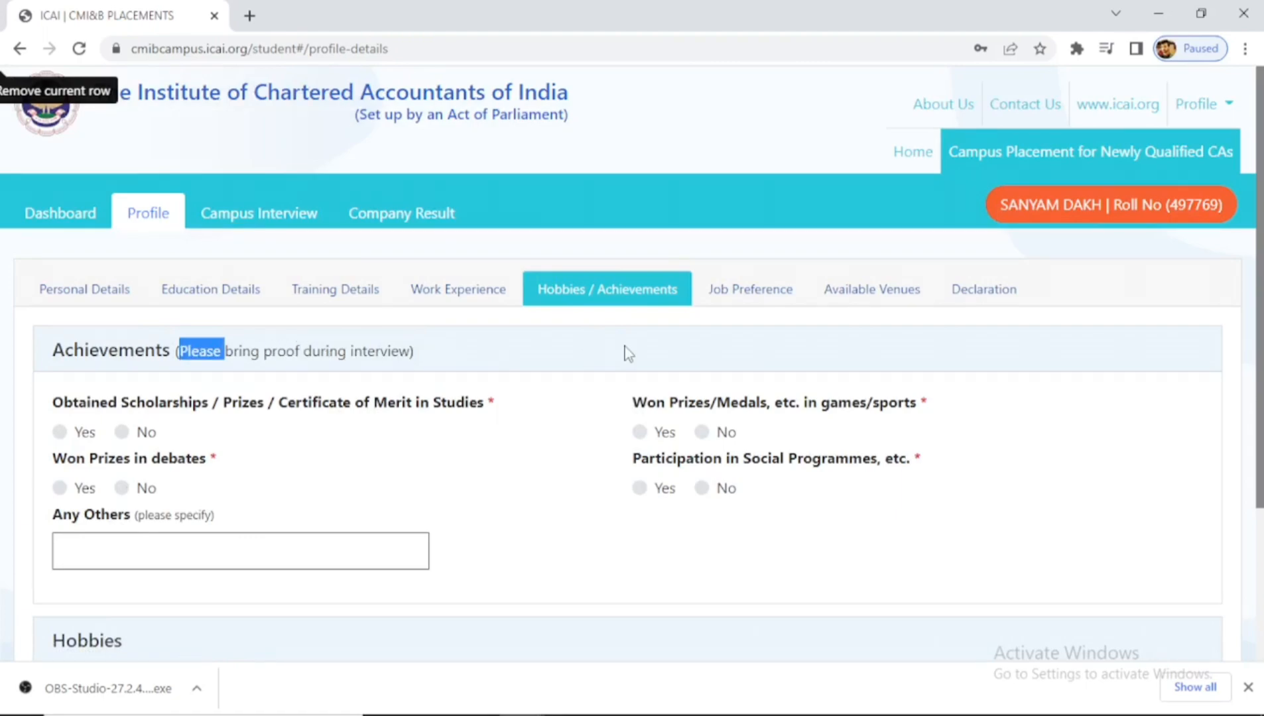
- Accept posting anywhere in India and answer Yes to passport, entering the passport number
left_click(743, 302)
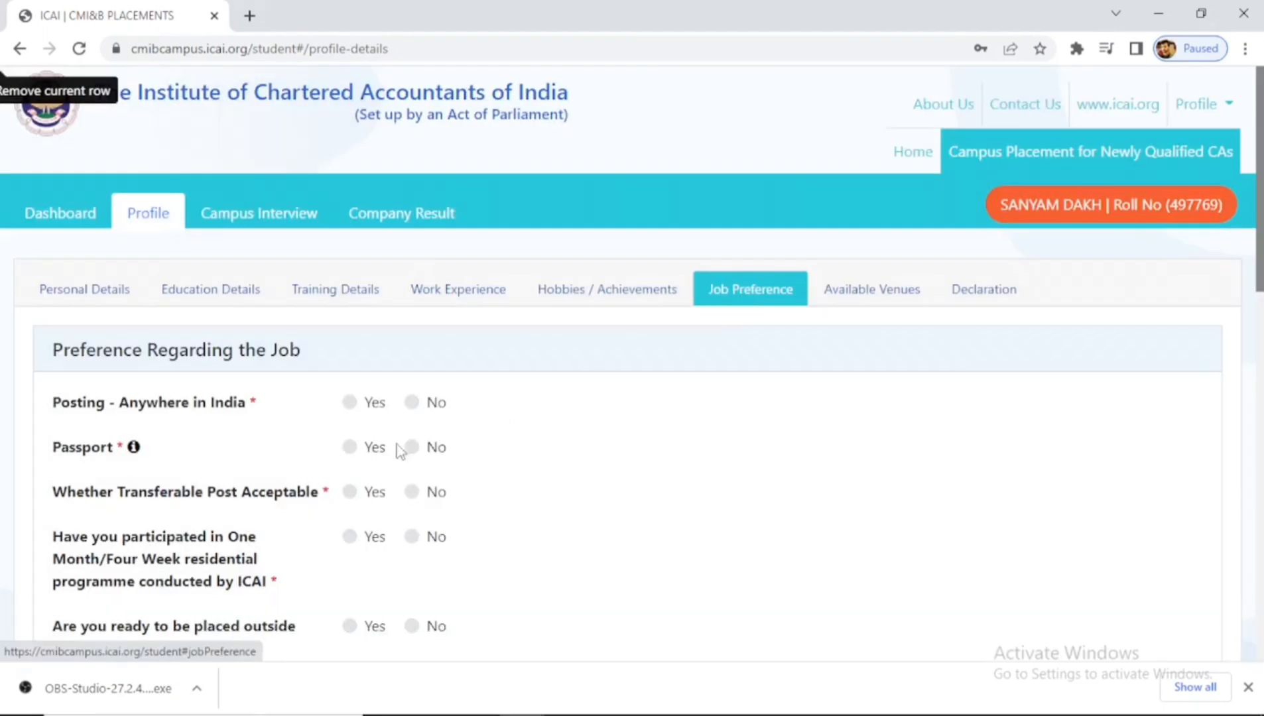
double_click(348, 404)
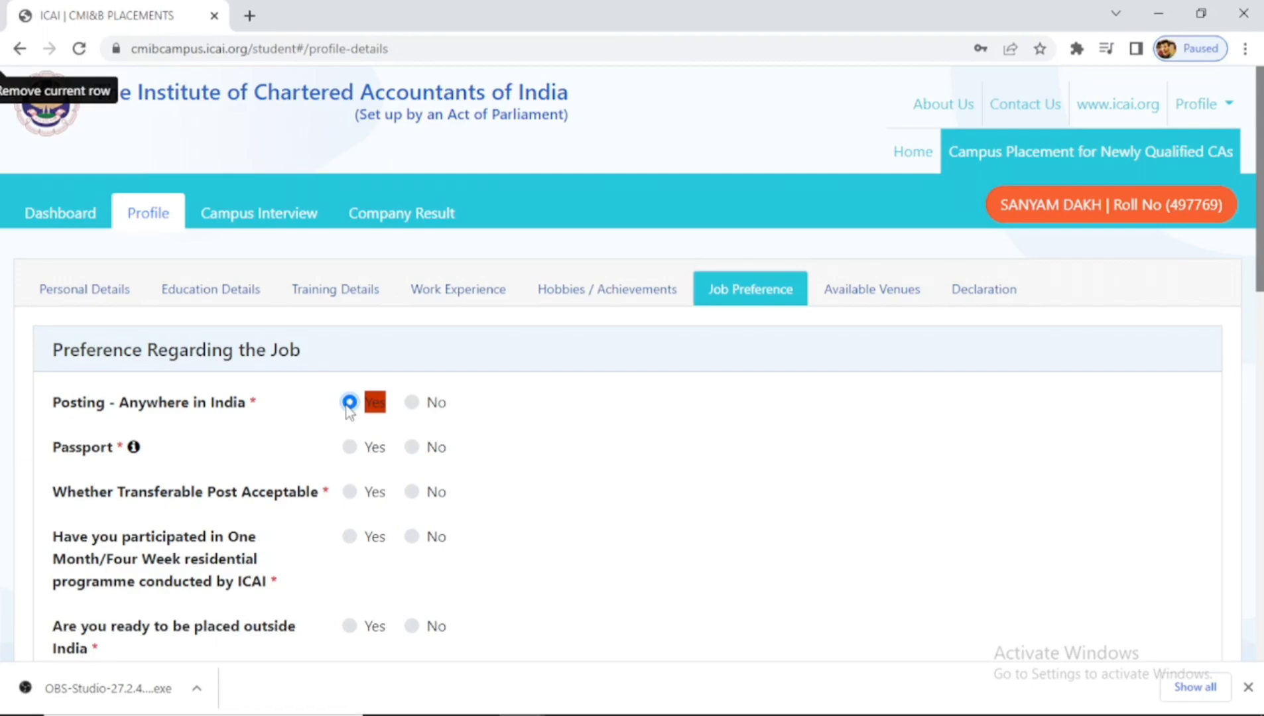
left_click(349, 447)
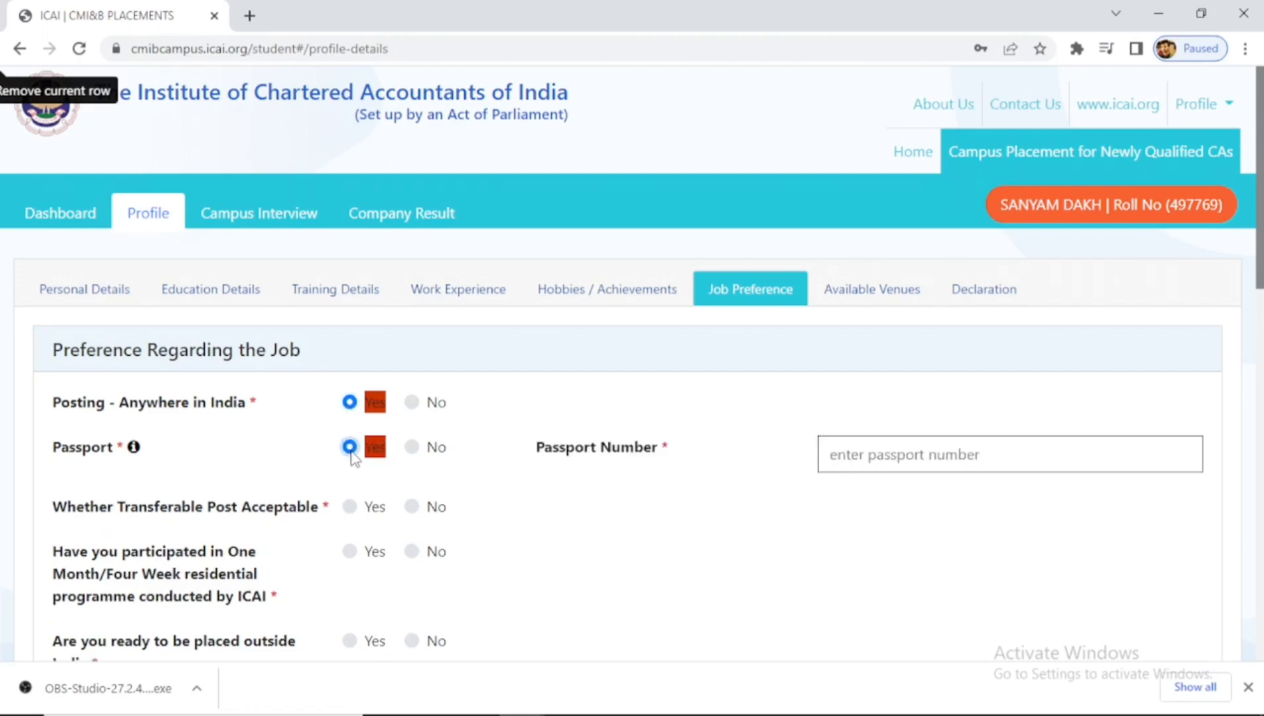
left_click(878, 459)
type("A0000000")
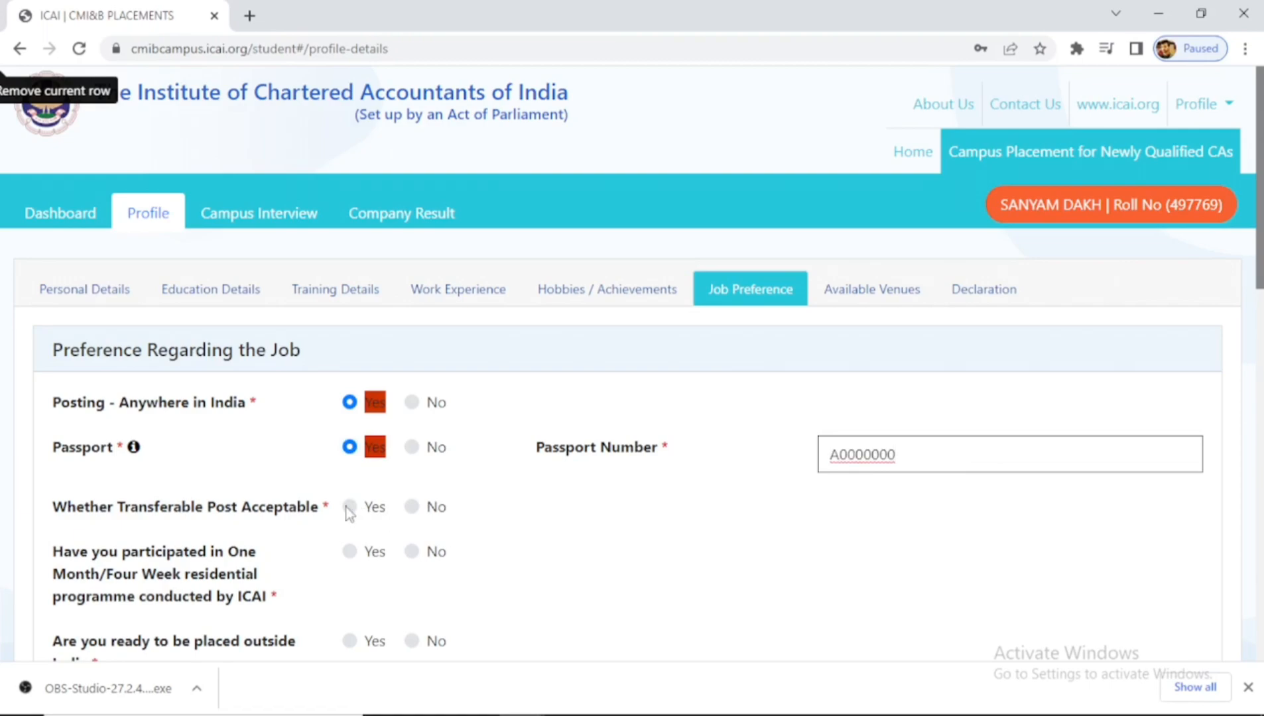
- Accept a transferable post and answer No to the residential programme question
left_click(350, 508)
left_click(350, 553)
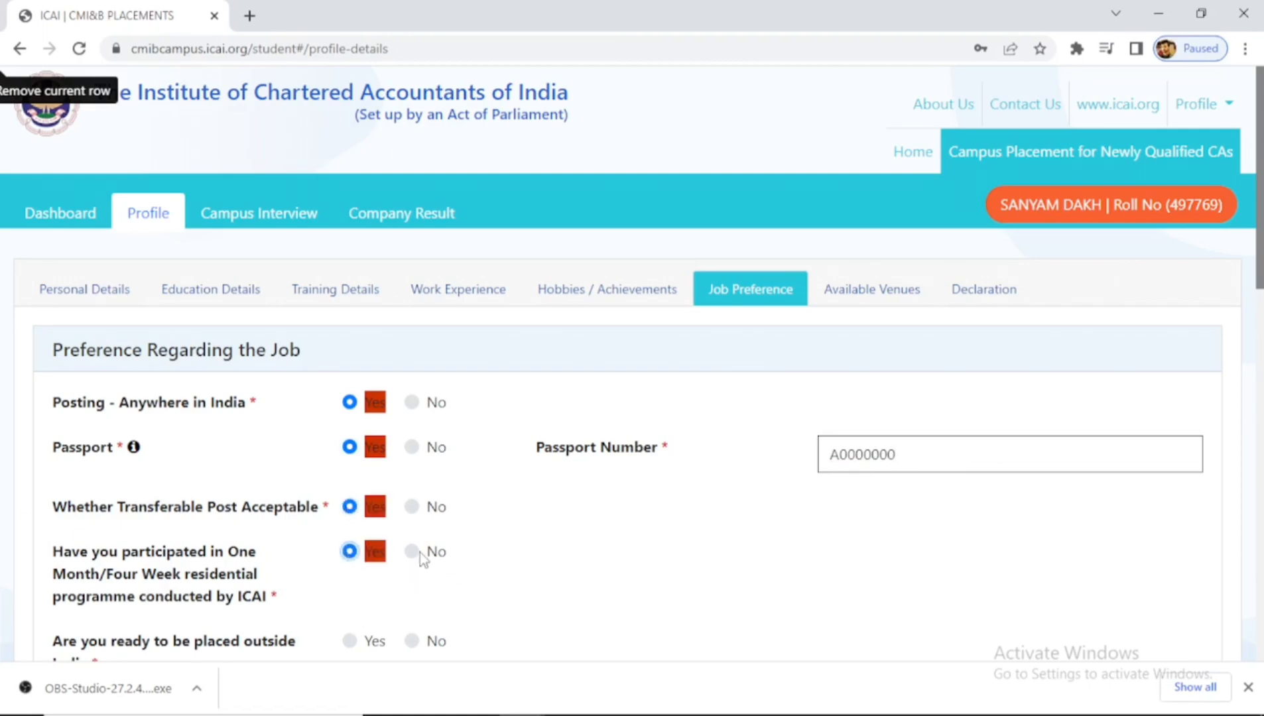
scroll(1000, 420, "down", 3)
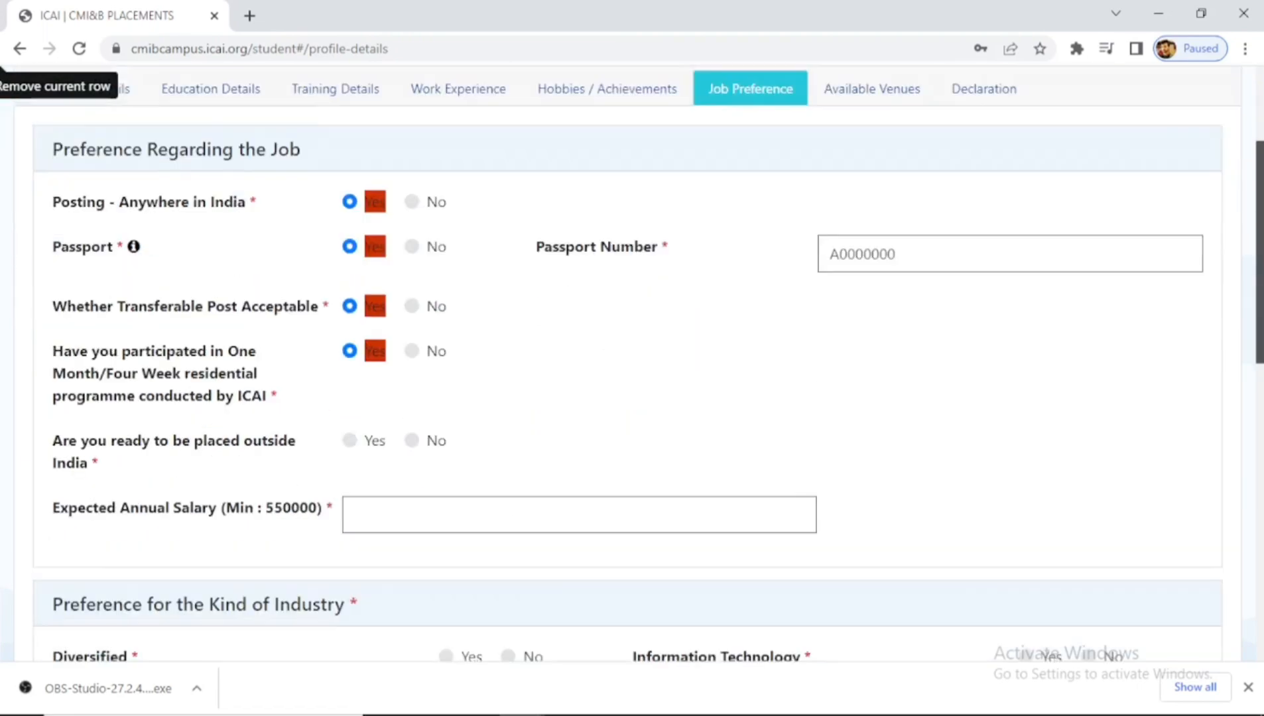
scroll(705, 282, "down", 1)
left_click(412, 310)
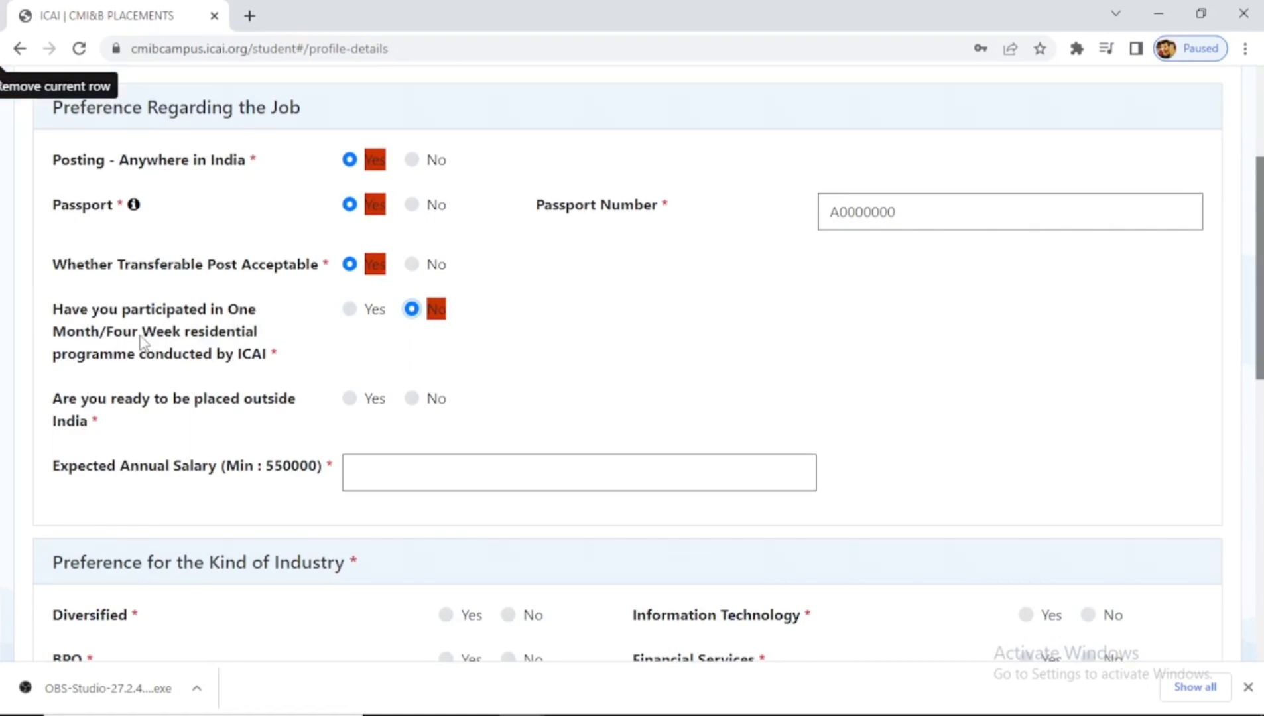
left_click(350, 309)
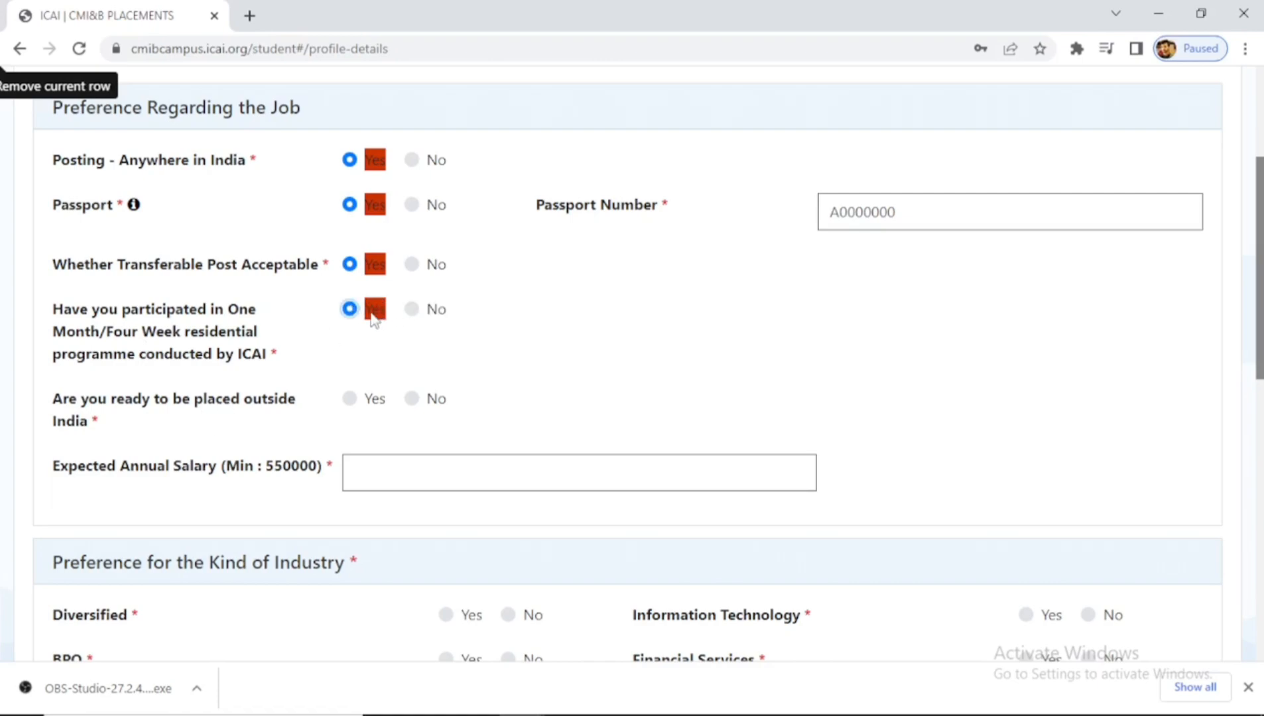
left_click(409, 311)
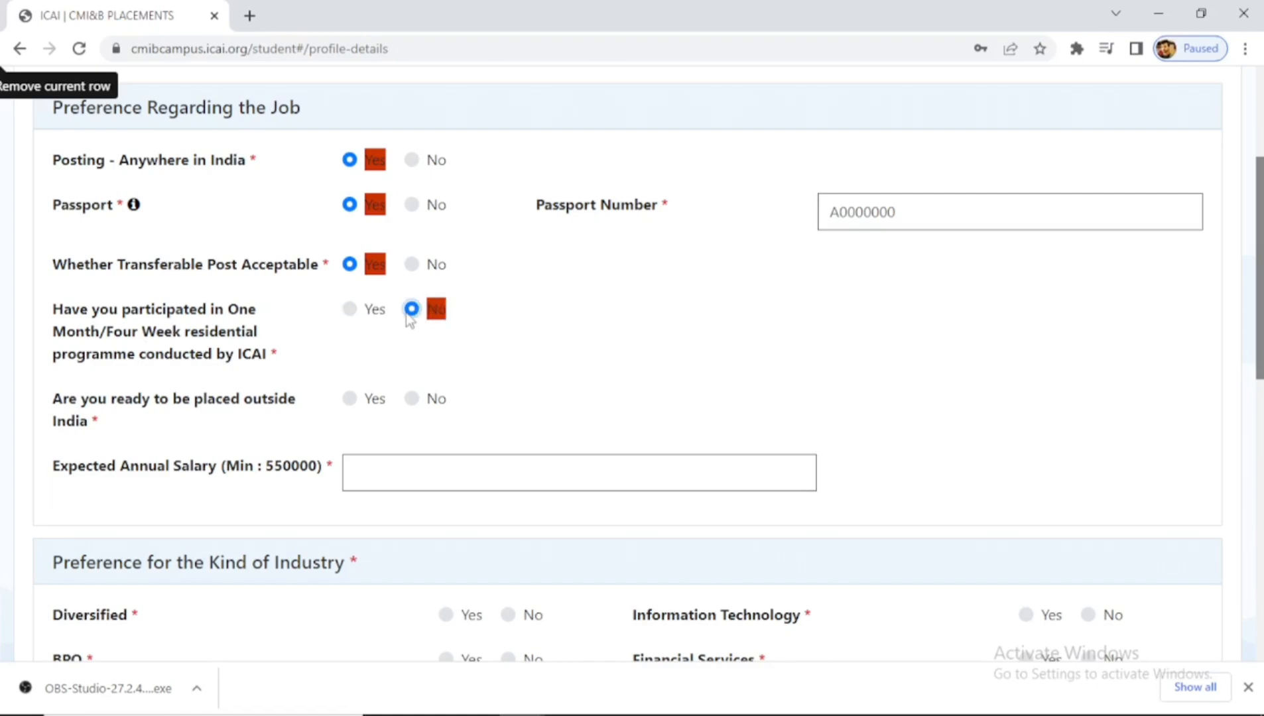
- Agree to placement outside India and enter an expected salary of 600000
left_click(350, 400)
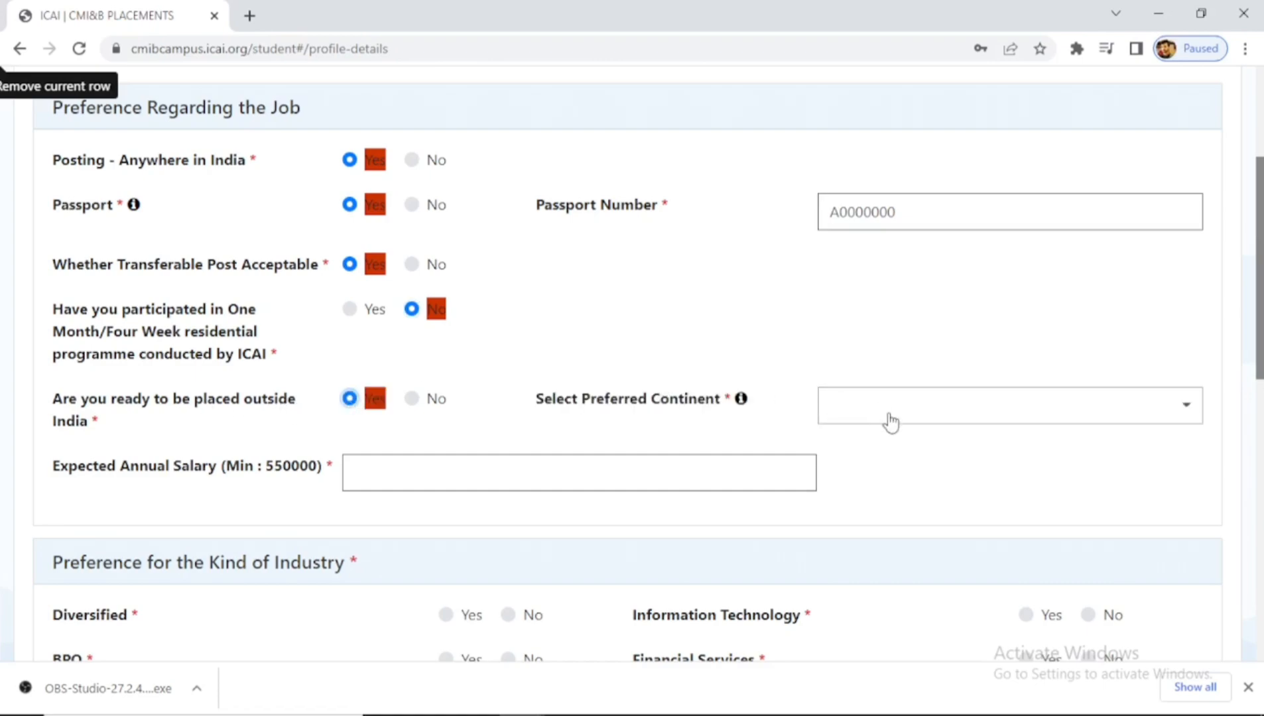
left_click(890, 422)
left_click(778, 351)
type("600000")
- Answer Yes for all ten industries, from Diversified, BPO and Manufacturing to IT and Trading
scroll(1224, 370, "down", 5)
left_click_drag(1260, 458, 1261, 480)
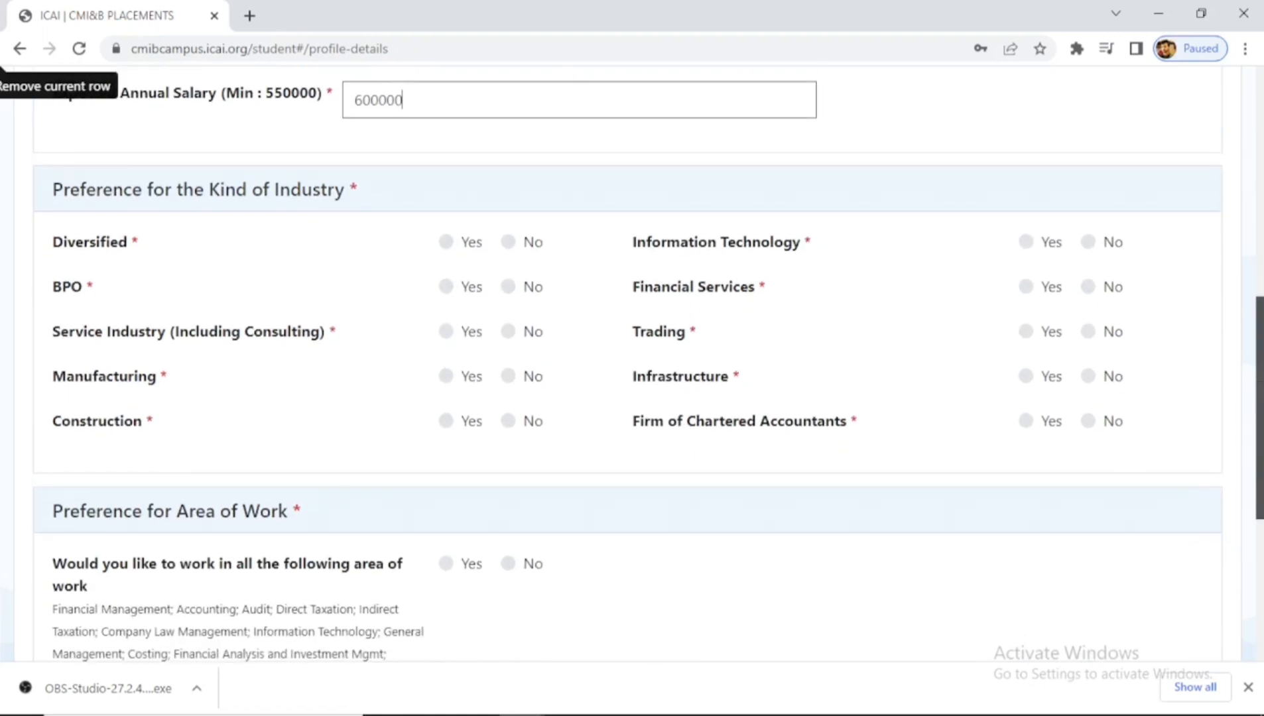
left_click(446, 243)
left_click(446, 288)
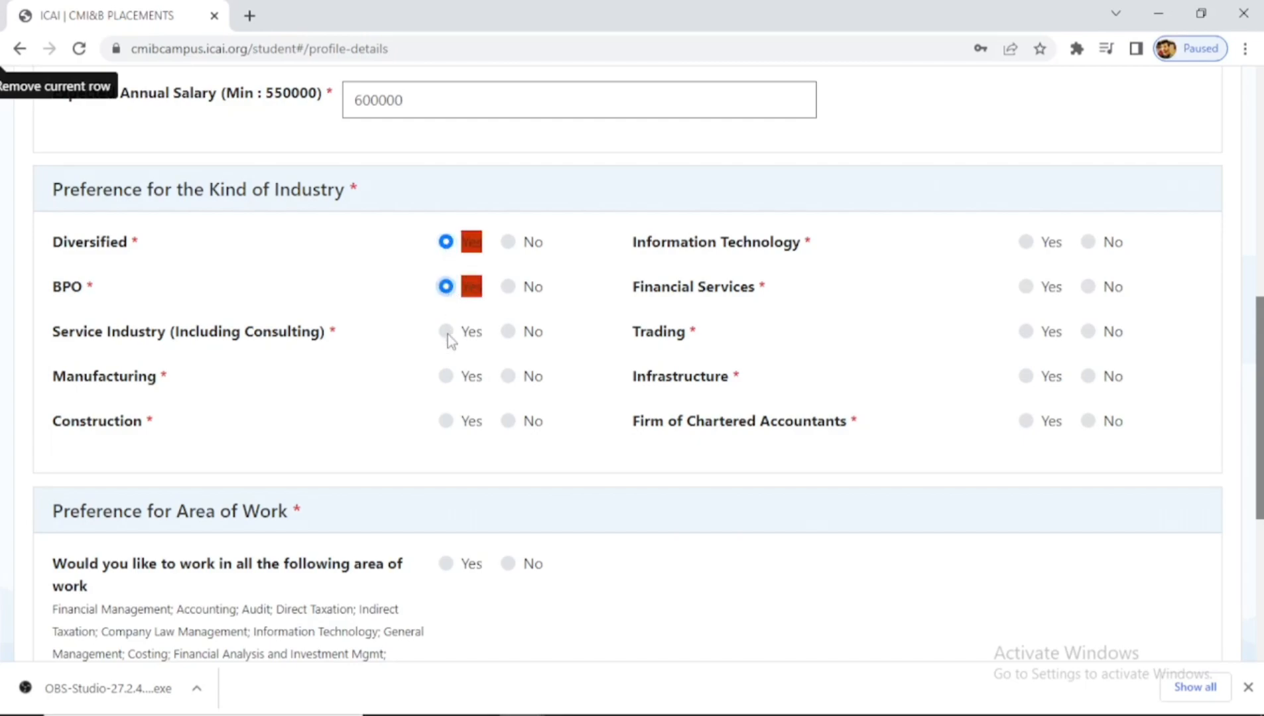
left_click(445, 331)
left_click(446, 376)
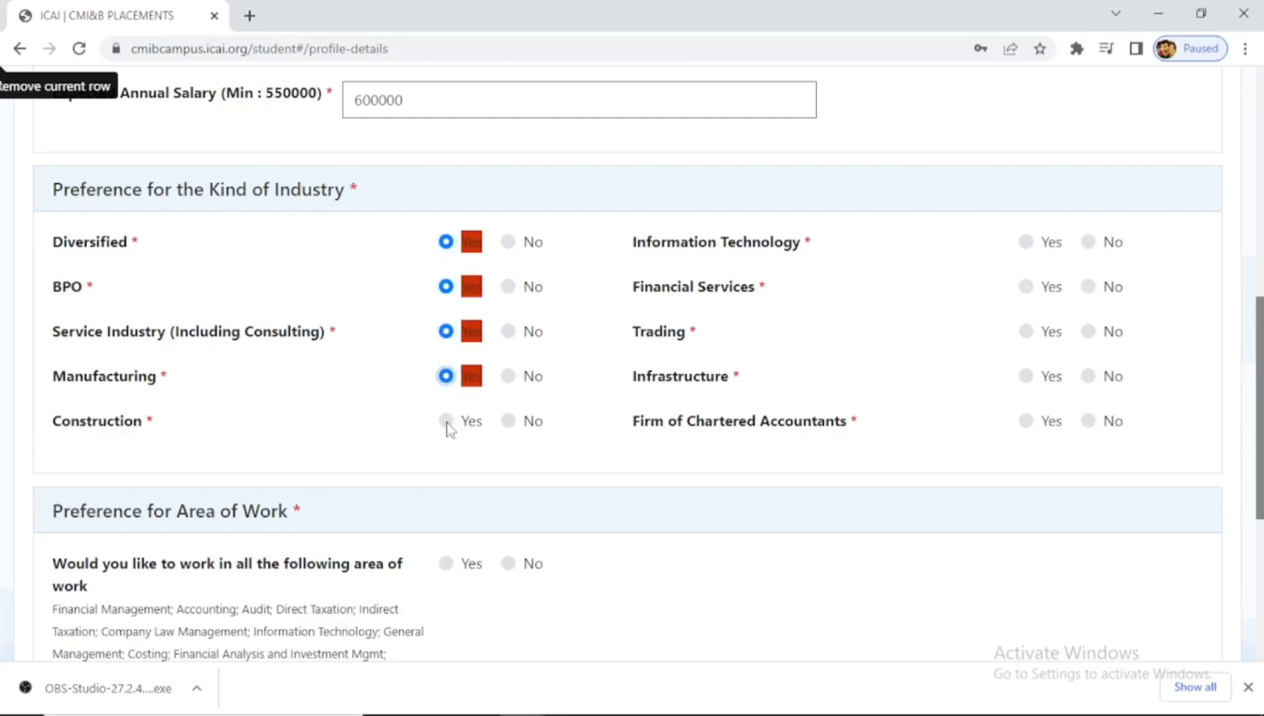
left_click(446, 421)
left_click(1026, 421)
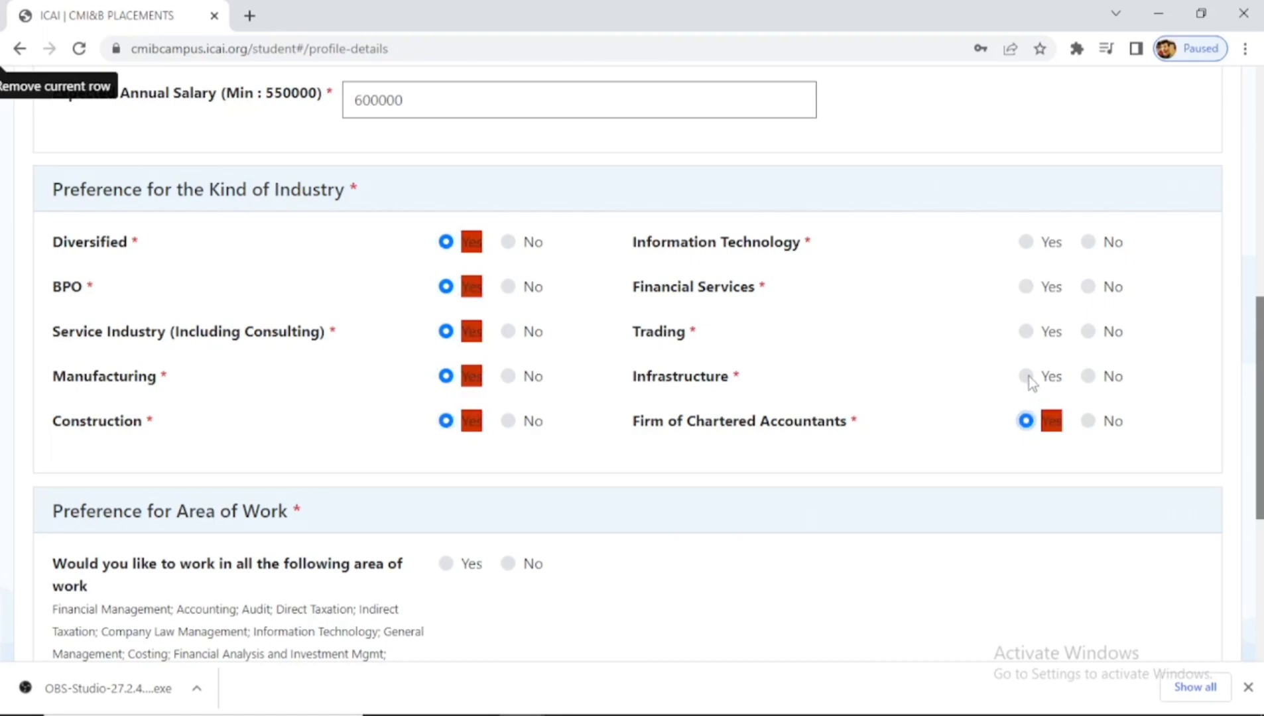
left_click(1026, 376)
left_click_drag(1027, 331, 1030, 305)
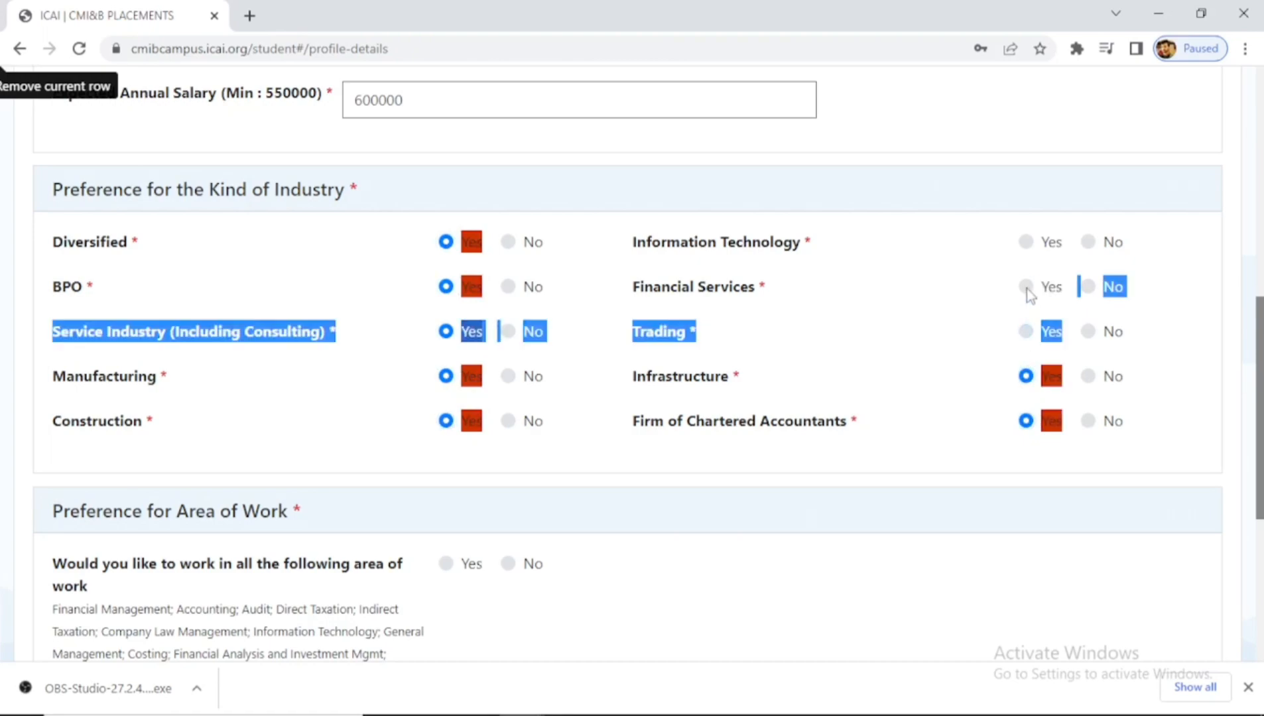
left_click(1026, 287)
left_click(1026, 243)
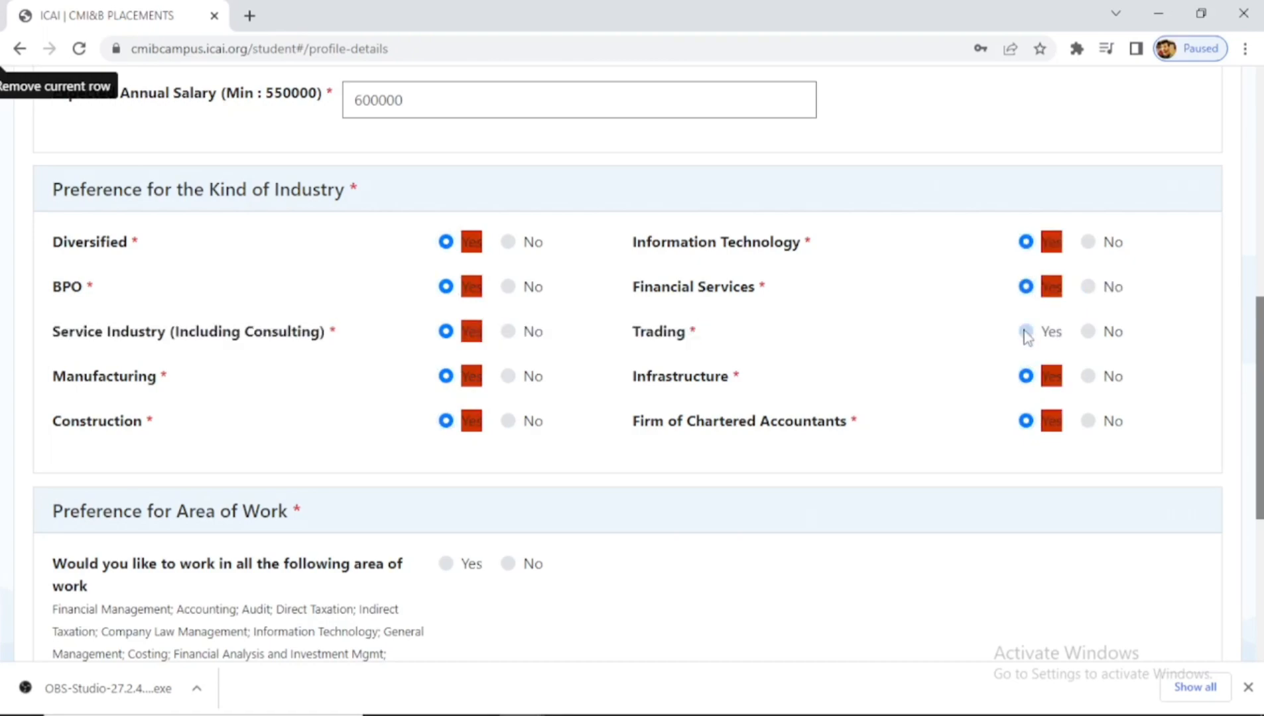
left_click(1026, 331)
- Answer Yes to working in all the listed areas of work
scroll(1259, 411, "down", 2)
scroll(720, 443, "down", 2)
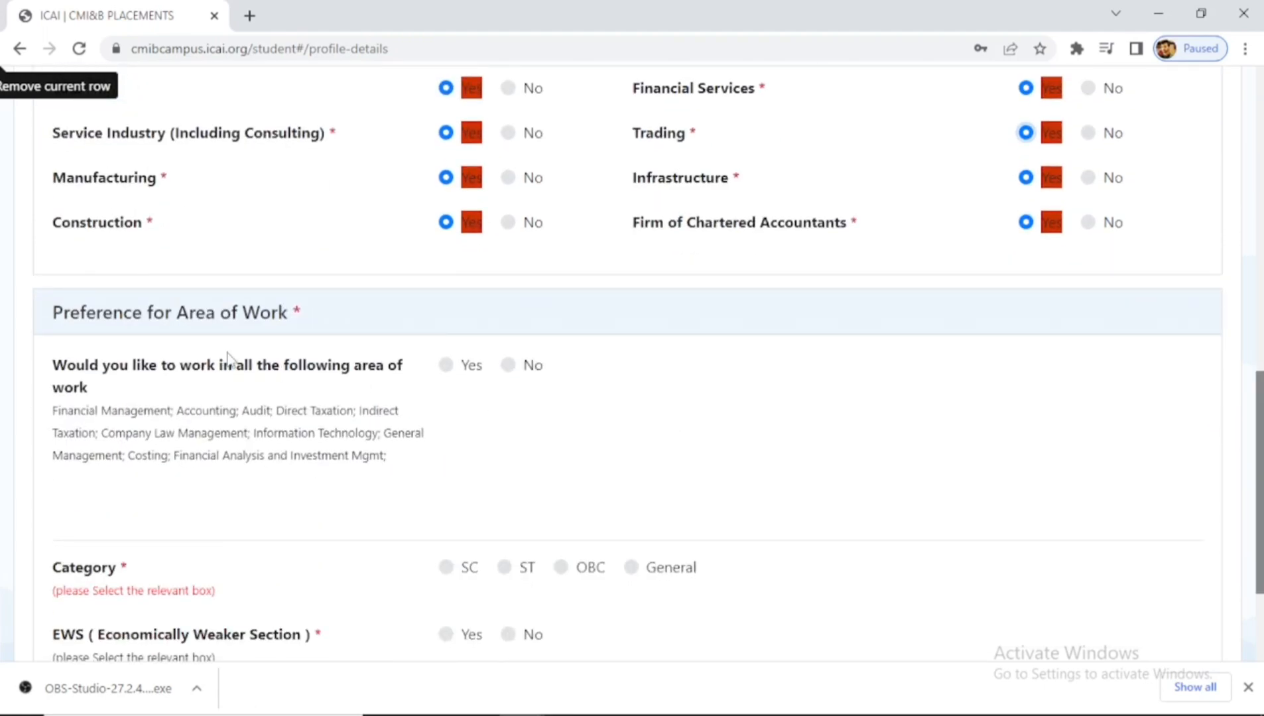
left_click(443, 367)
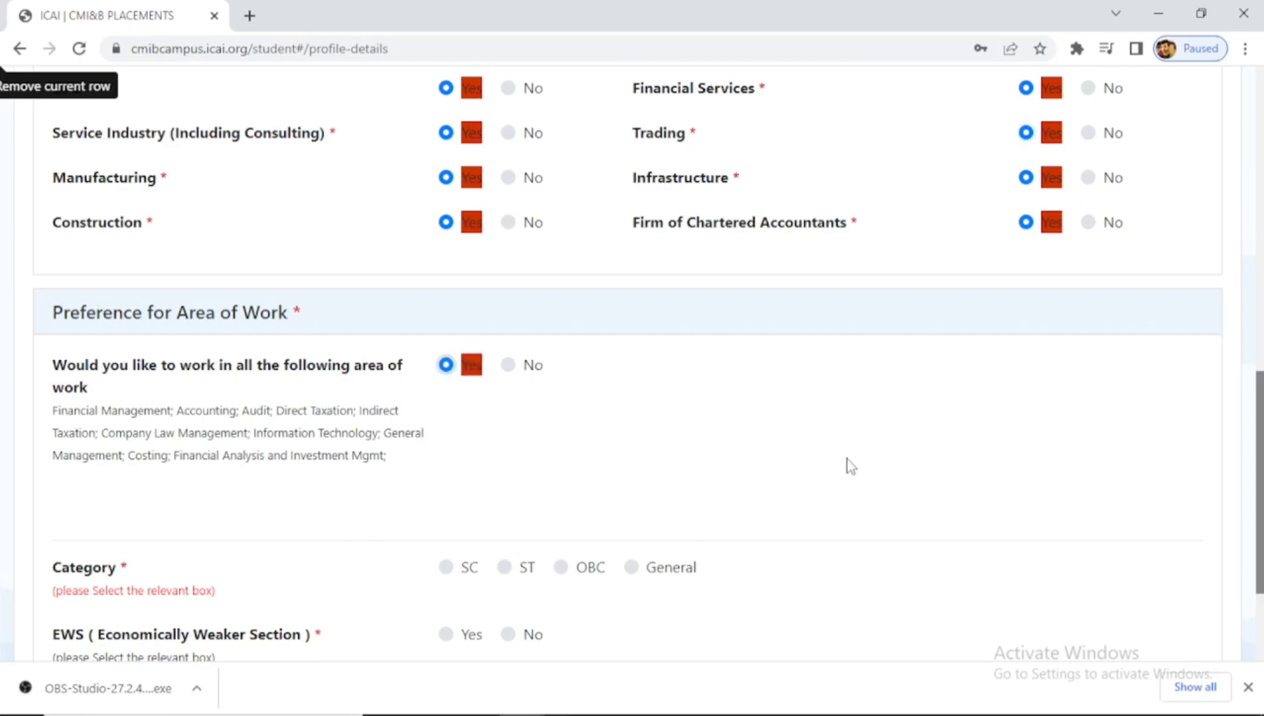
scroll(1103, 550, "down", 3)
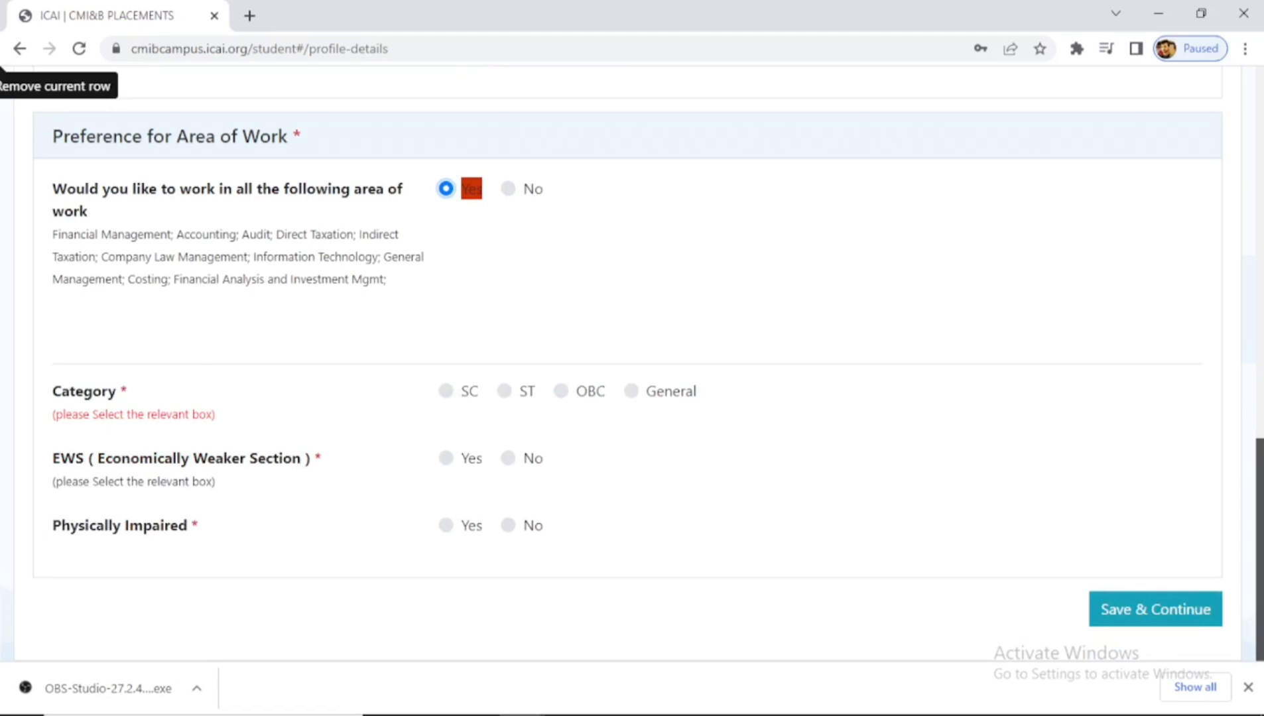
scroll(897, 500, "up", 10)
scroll(542, 207, "up", 4)
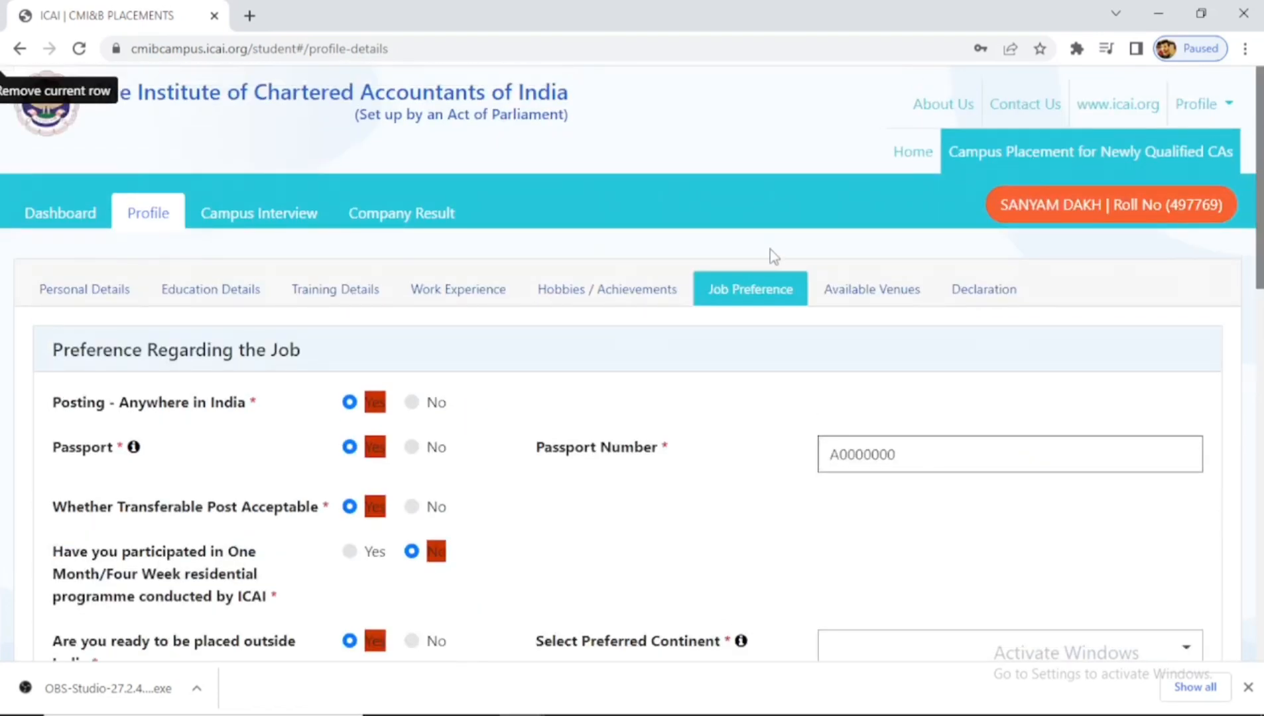
- View Available Venues, preview and close the Upload CV dialog, then go to Declaration
left_click(860, 293)
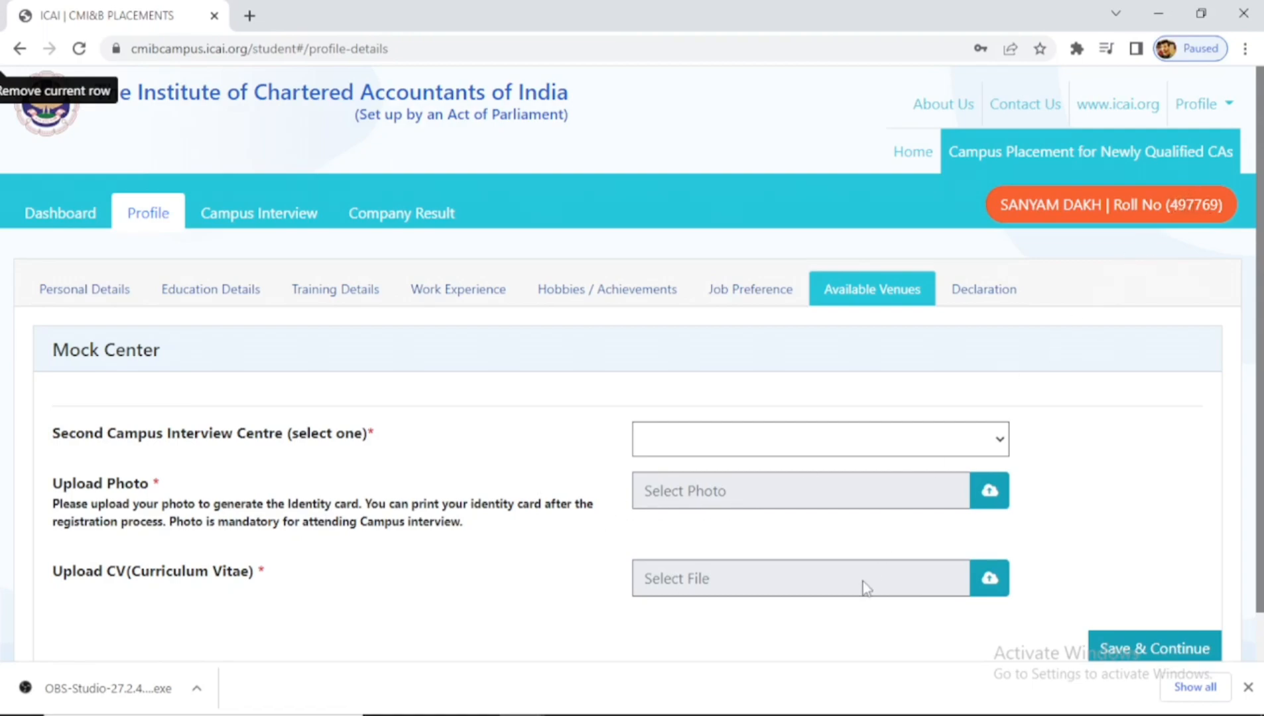
left_click(990, 579)
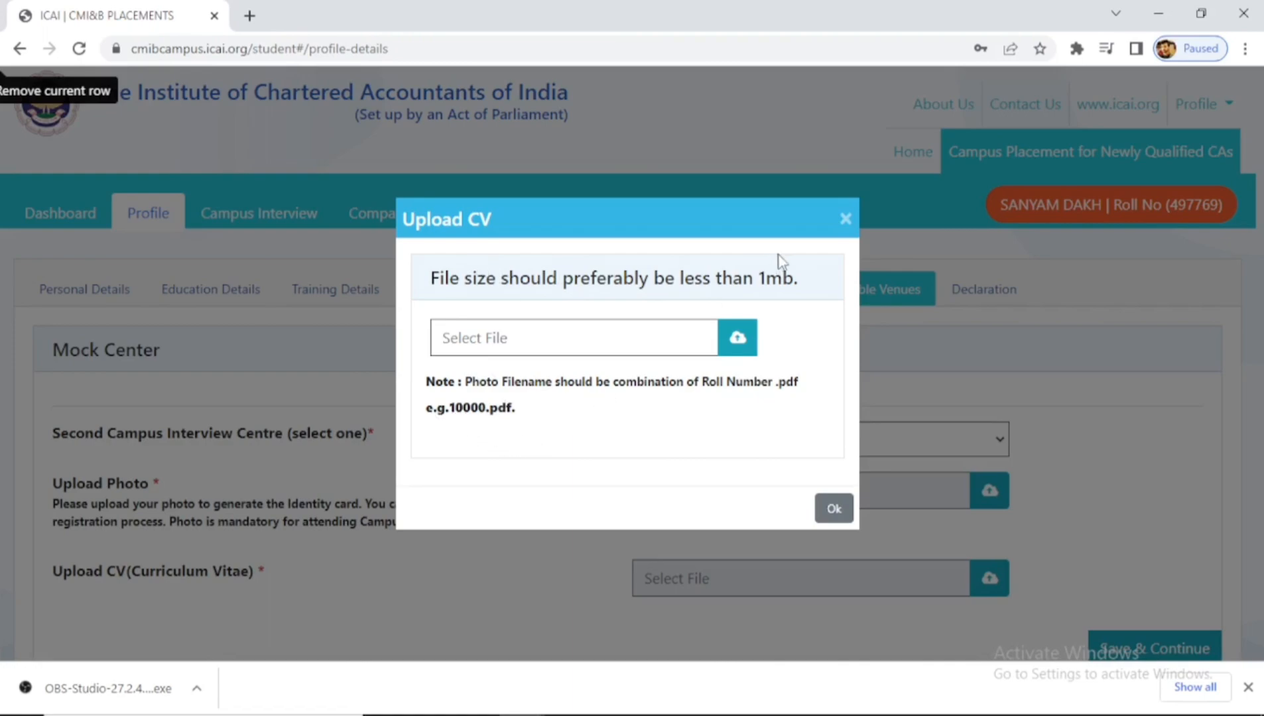
left_click(845, 219)
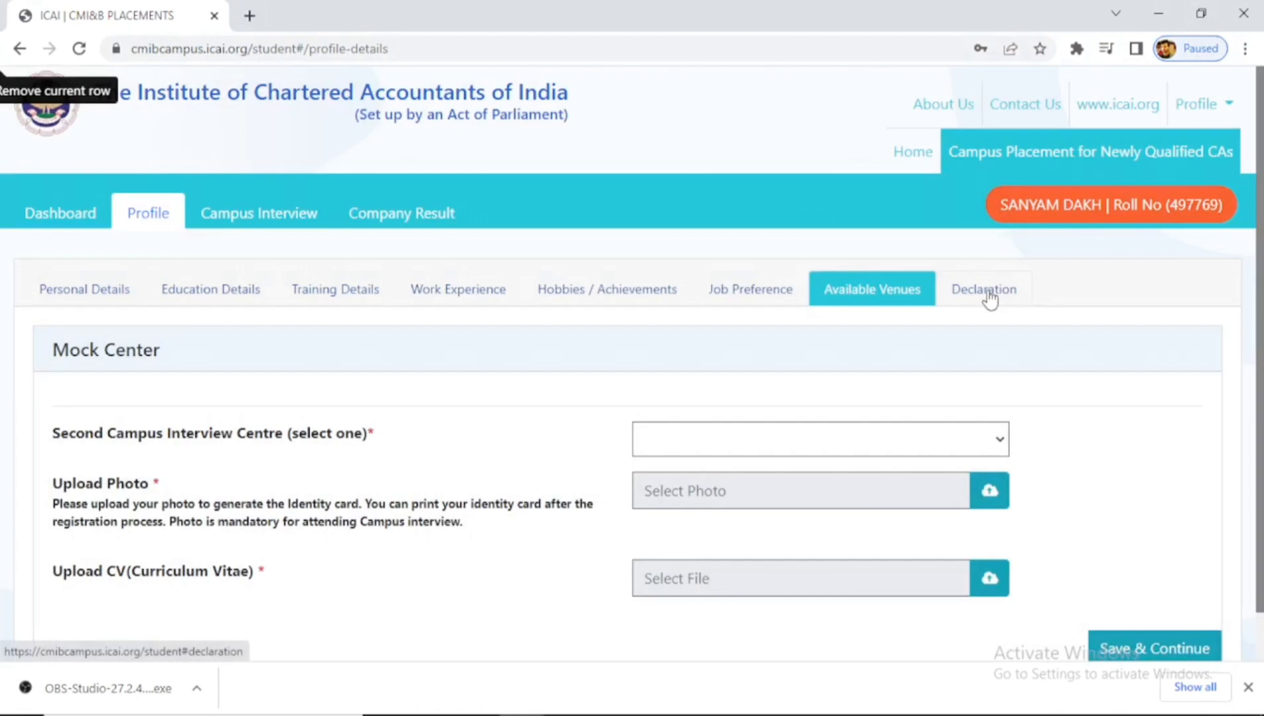
left_click(989, 290)
- Scroll down to the Declaration eligibility table, then switch to the Campus Requirement Word document
scroll(2, 70, "down", 8)
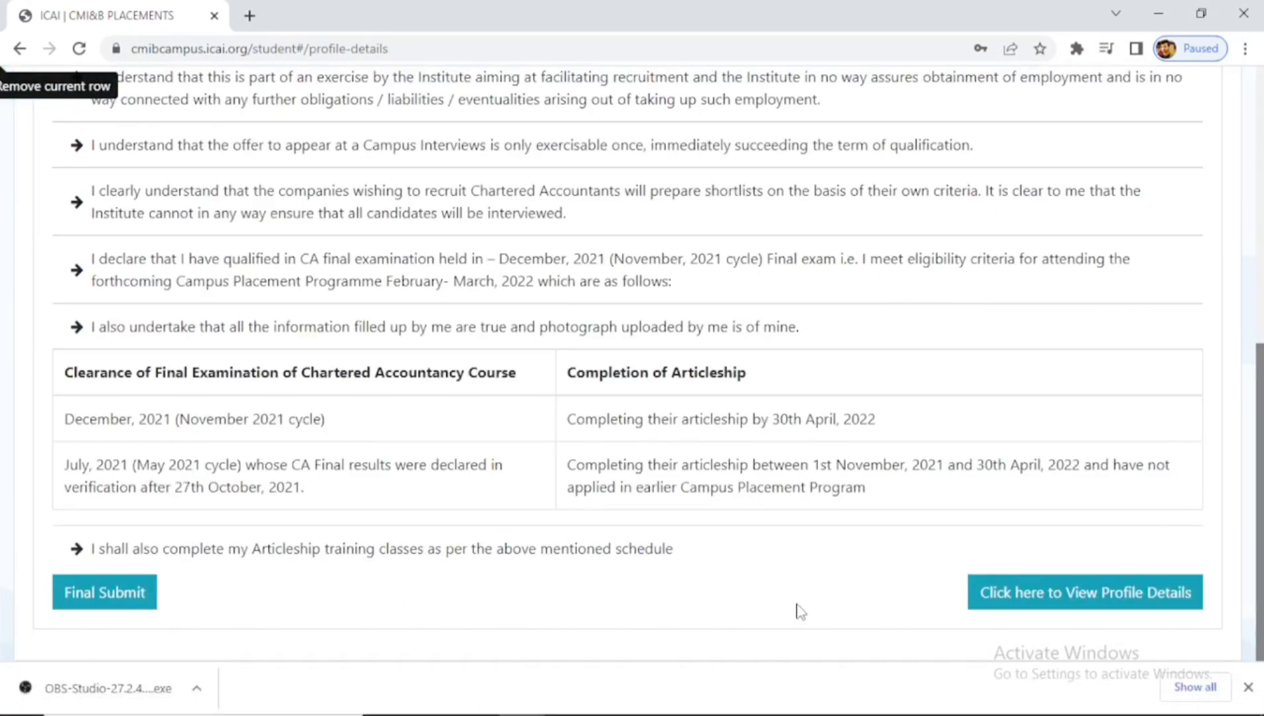
key("alt+Tab")
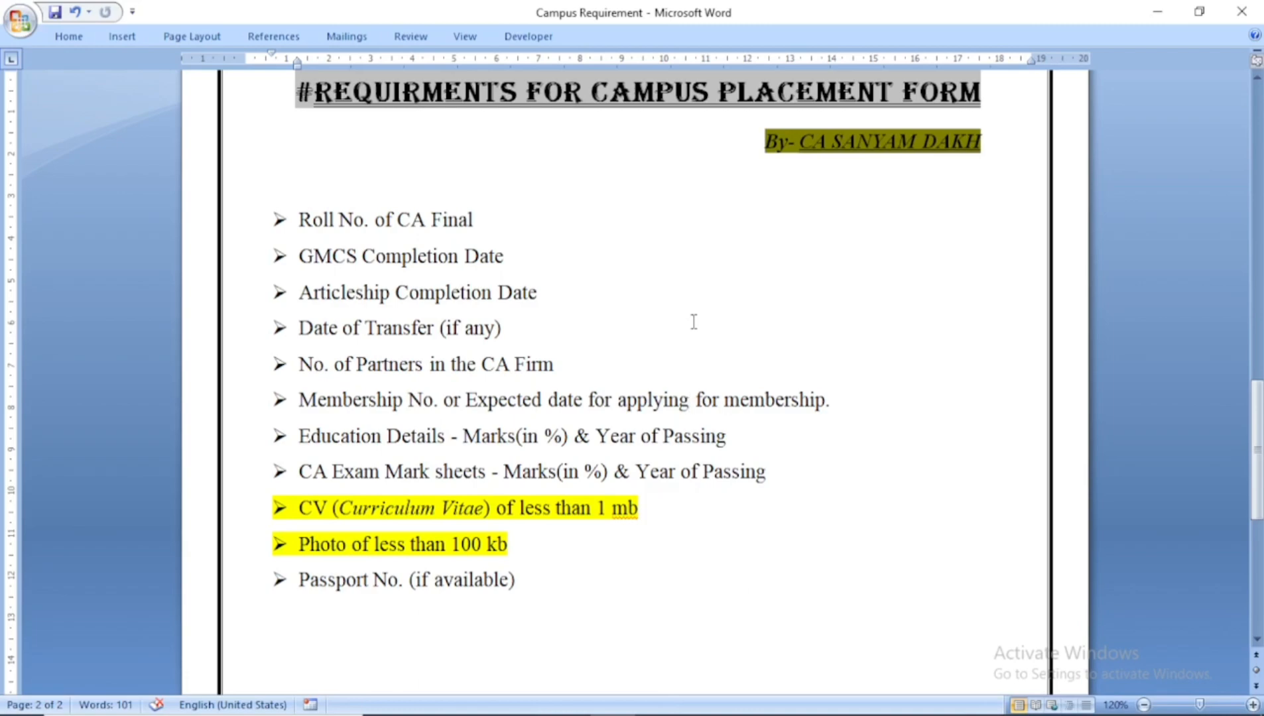
- In the Campus Requirement document, type the author's name on a new line below the last item
key("alt+Tab")
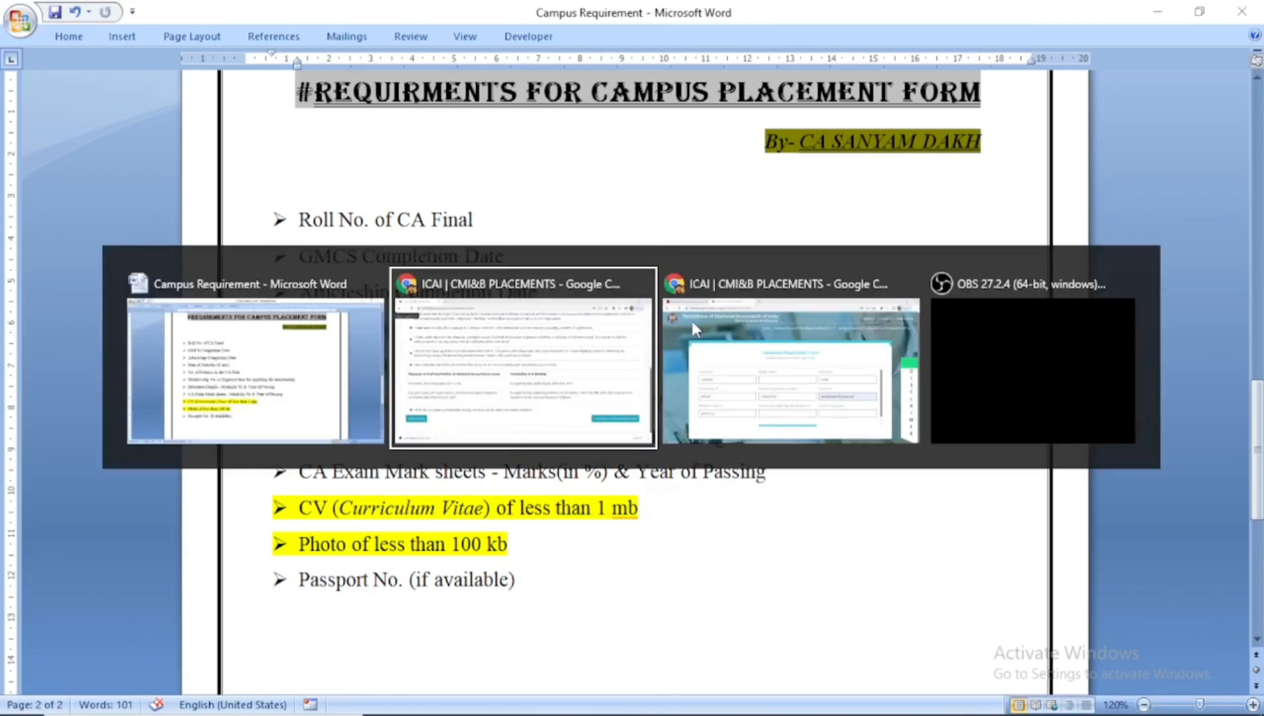
key("alt+Tab")
key("alt+Tab")
key("Escape")
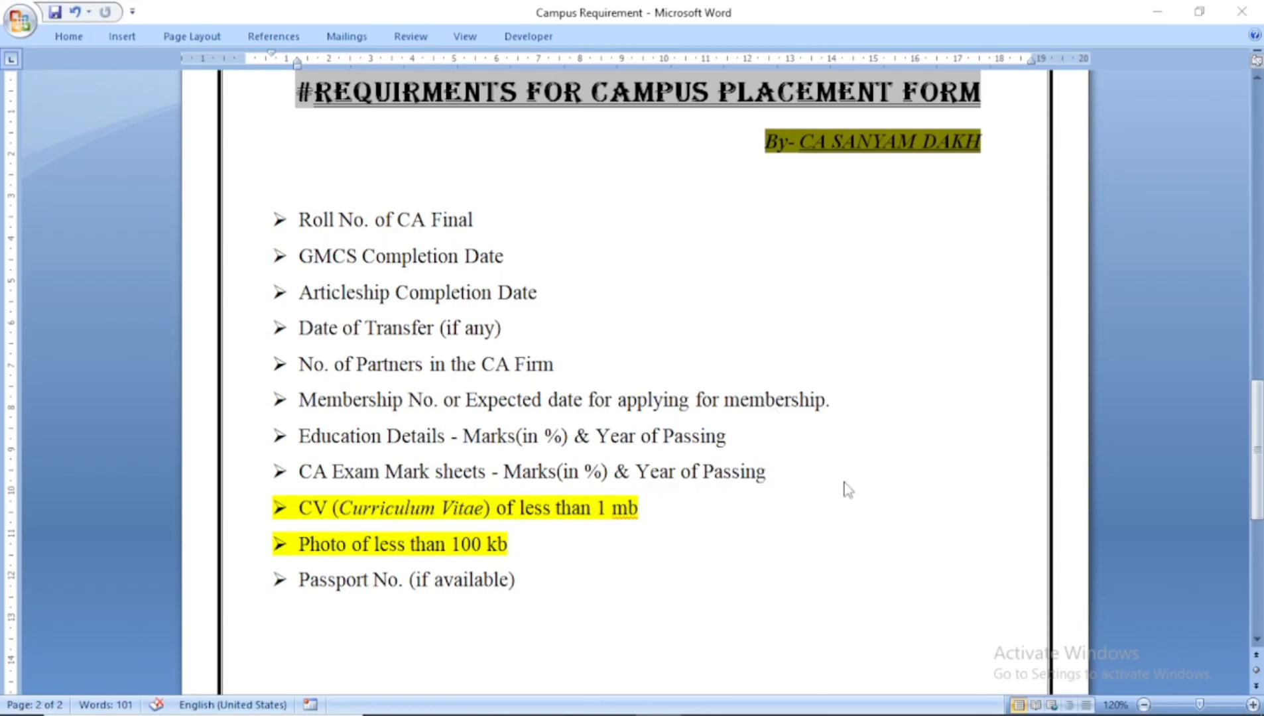
key("alt+Tab")
key("Down")
key("ctrl+End")
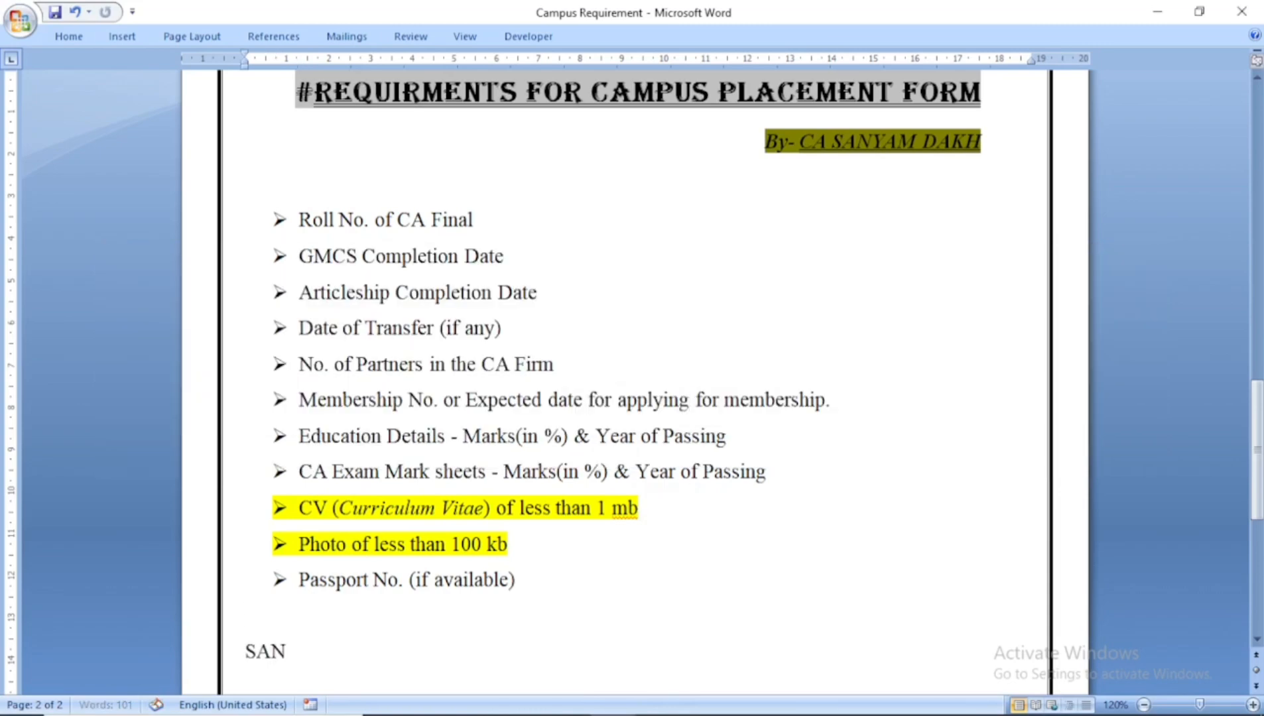
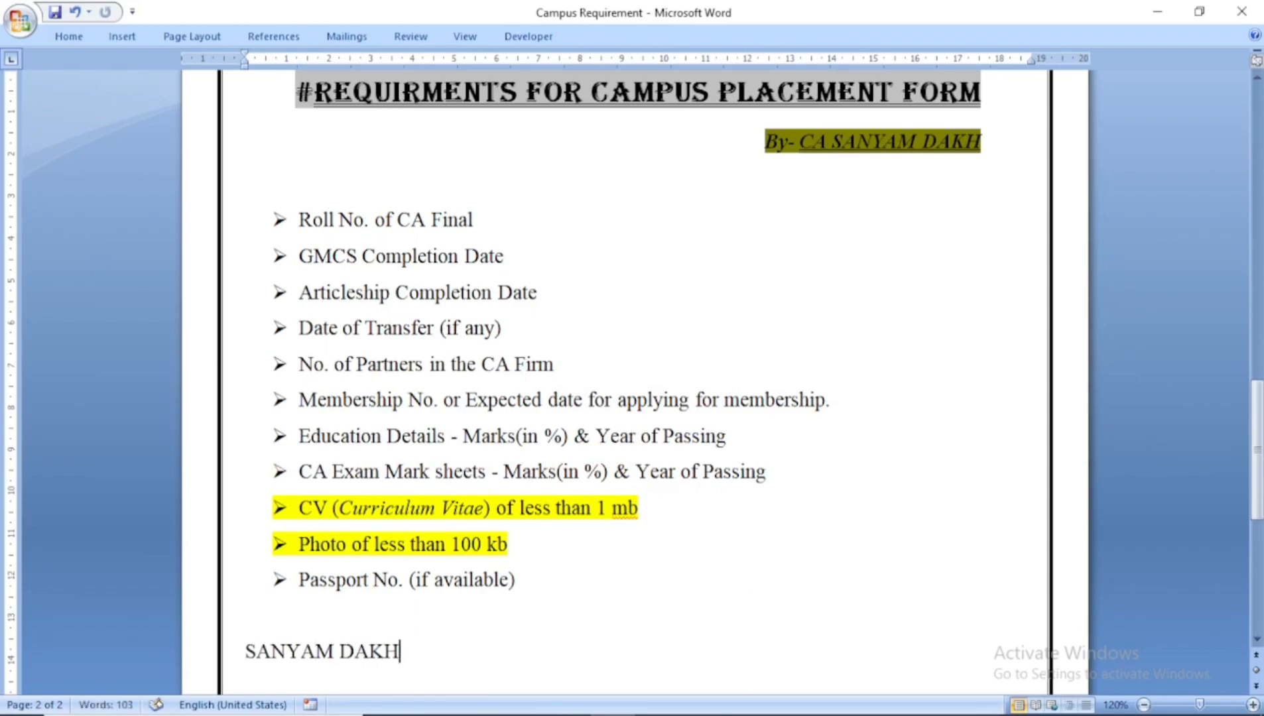
key("Return")
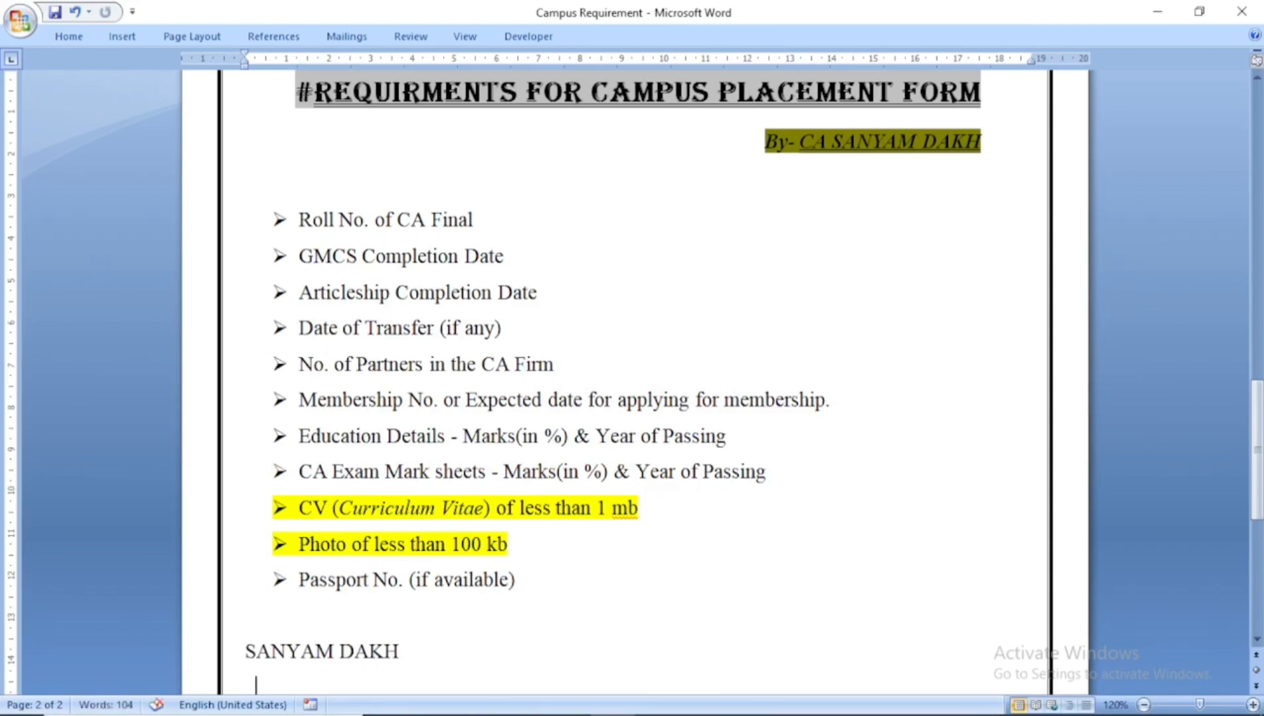